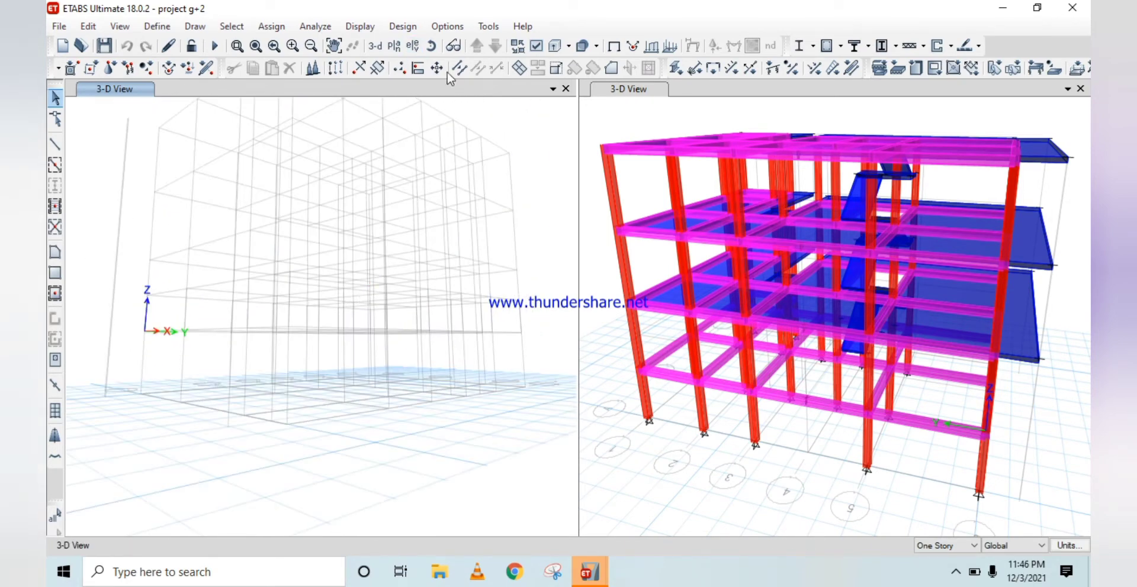
# - Examine the staircase flights and mid-height landings in the 3-D view from several angles and distances
pyautogui.click(430, 46)
pyautogui.moveTo(207, 268); pyautogui.dragTo(107, 302)
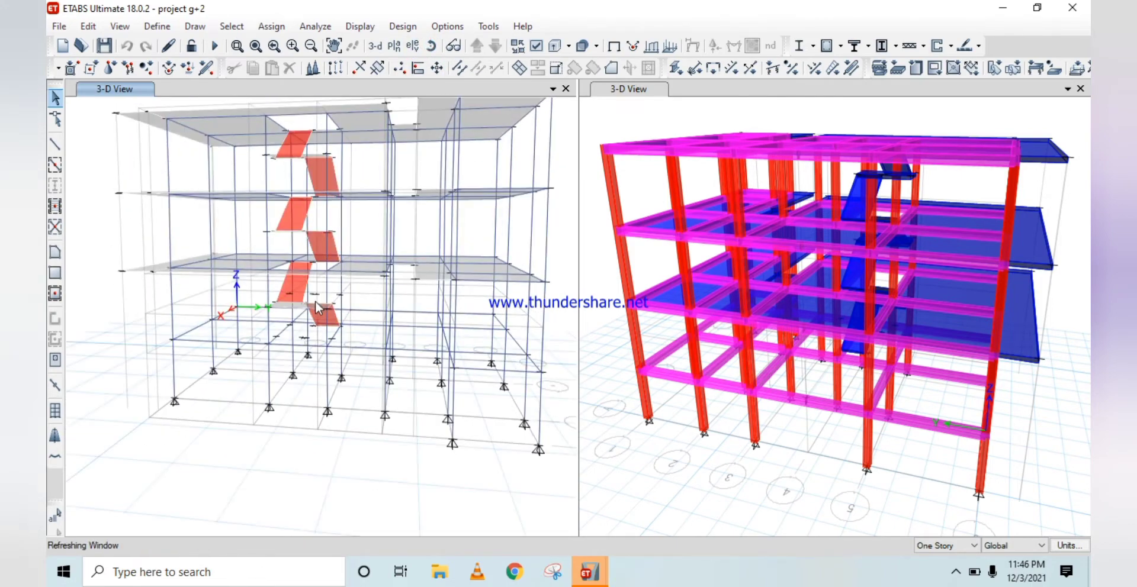
pyautogui.scroll(4, 315, 305)
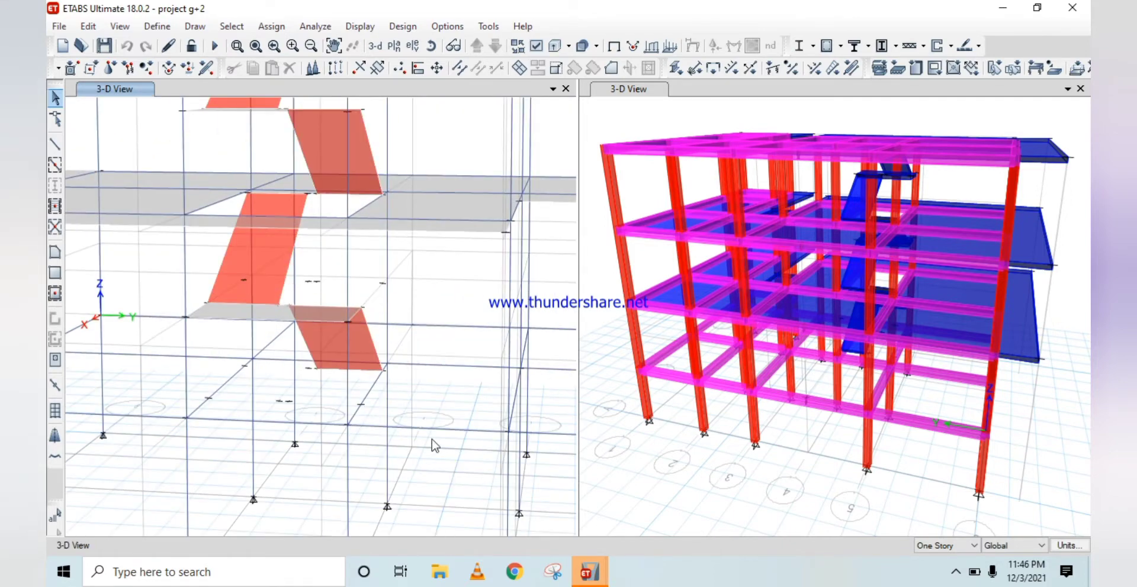
pyautogui.scroll(-5, 405, 317)
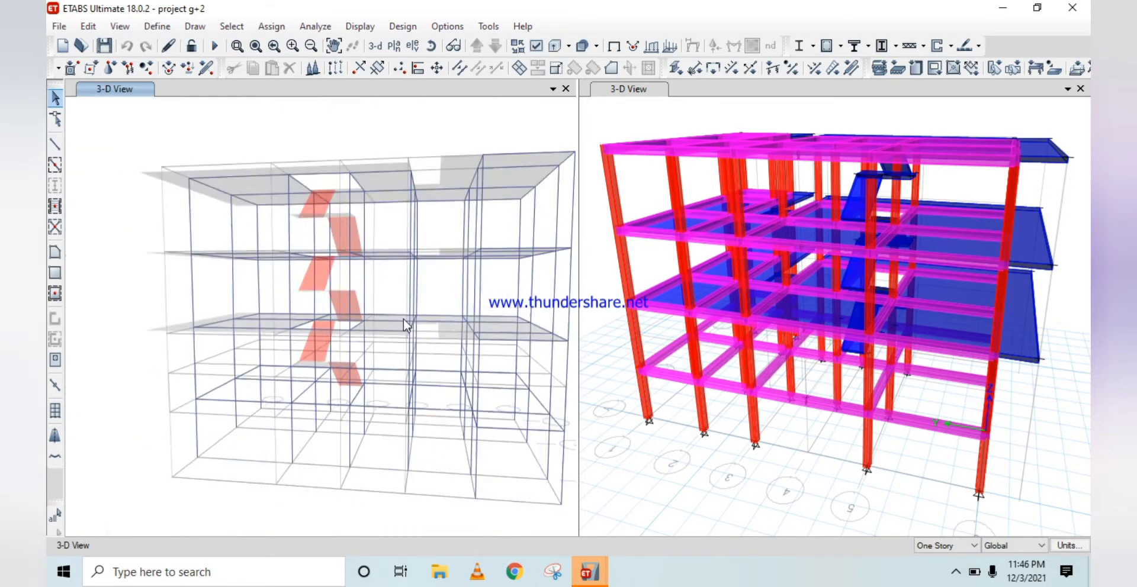
pyautogui.scroll(-4, 412, 304)
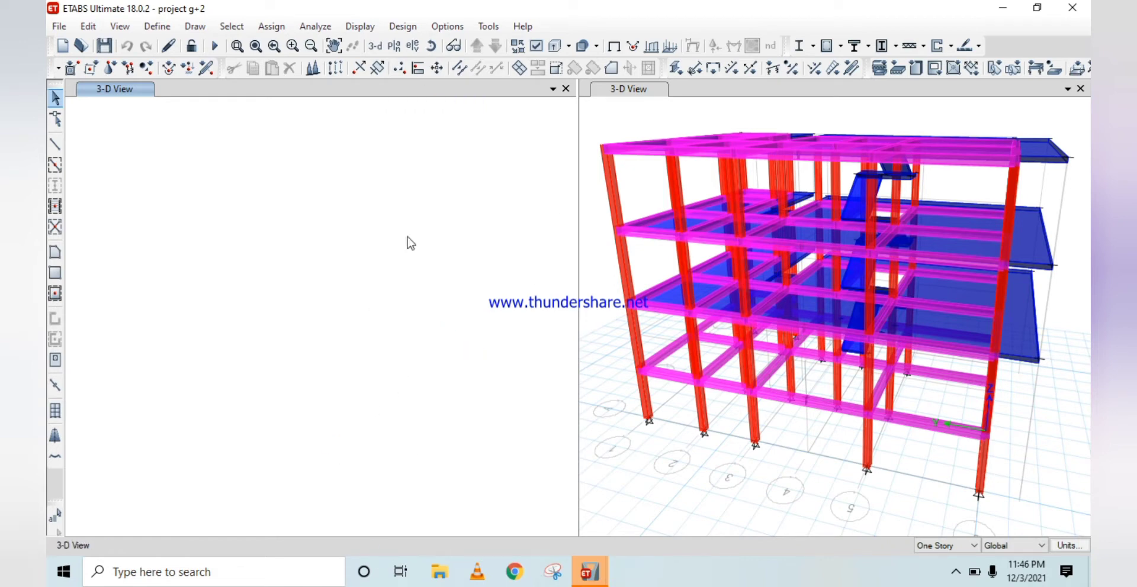
pyautogui.scroll(-3, 296, 337)
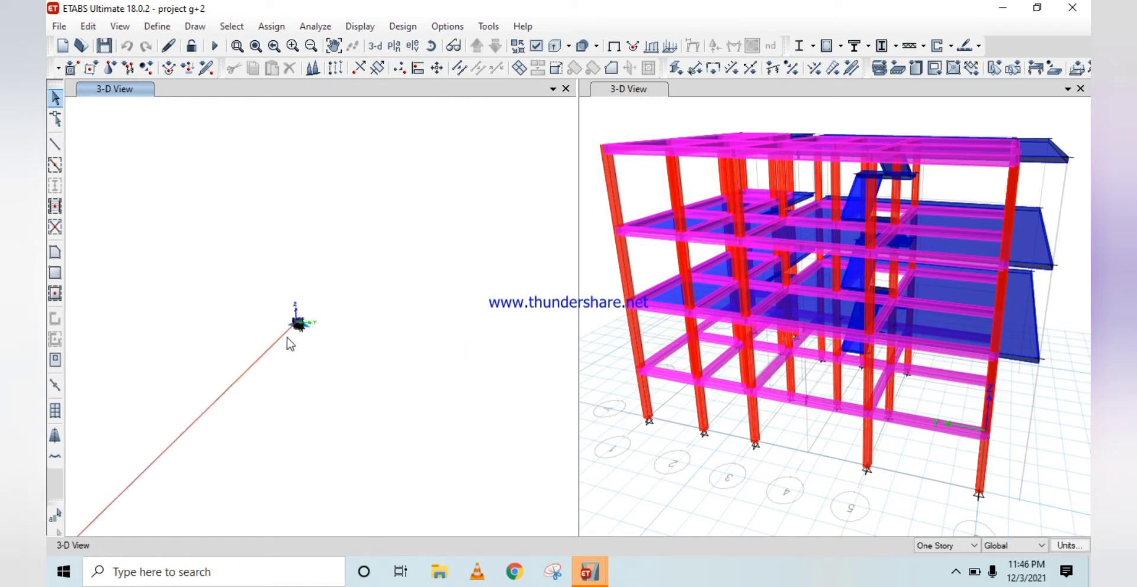
pyautogui.scroll(3, 288, 338)
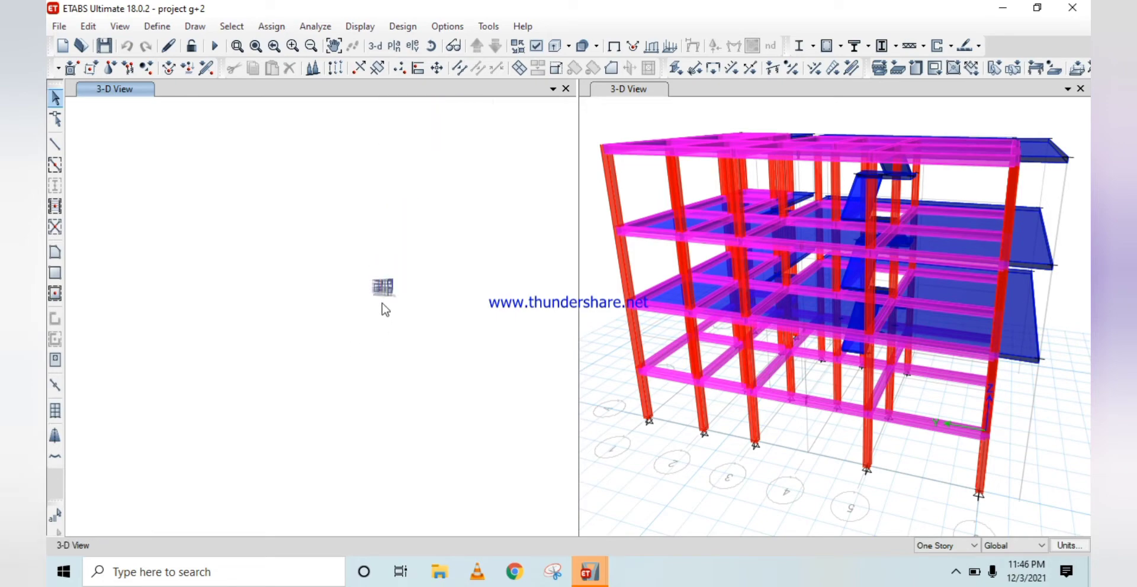
pyautogui.scroll(5, 381, 303)
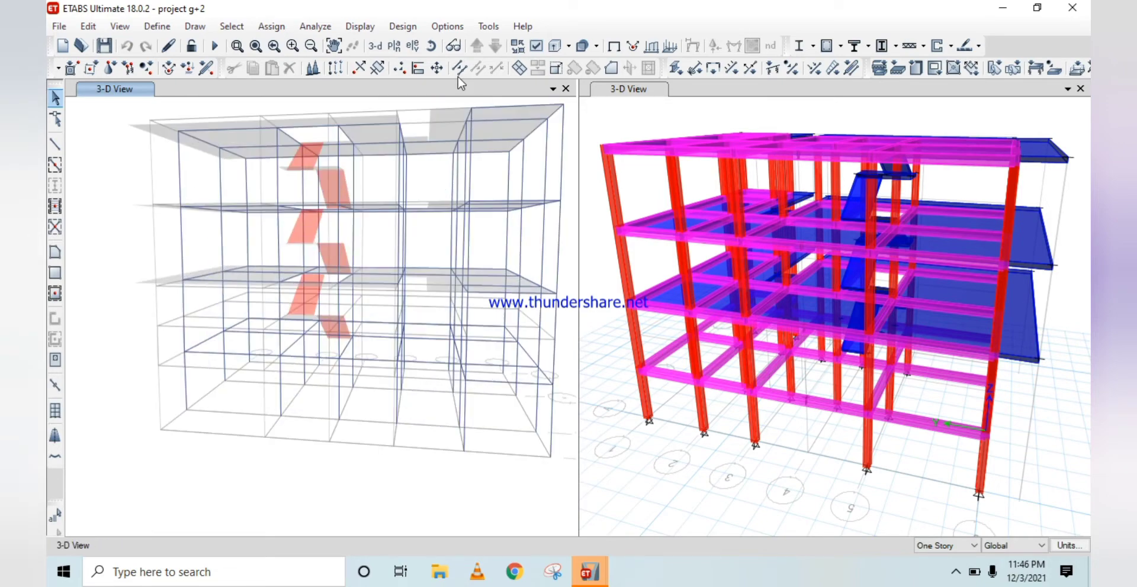
pyautogui.click(432, 45)
pyautogui.moveTo(133, 415); pyautogui.dragTo(148, 394)
pyautogui.scroll(5, 312, 302)
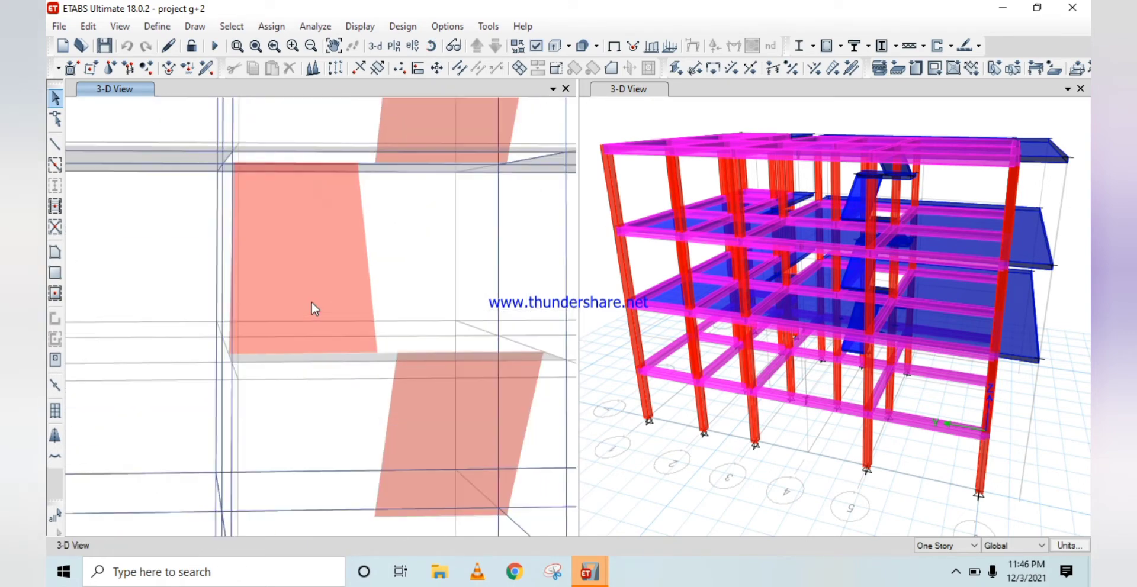
pyautogui.scroll(2, 312, 302)
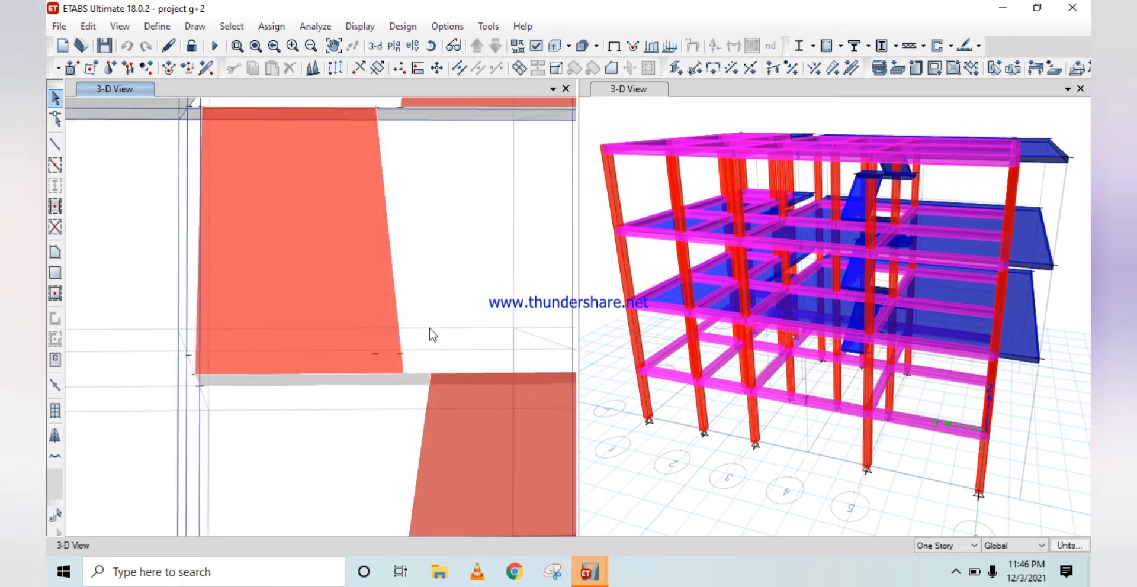
pyautogui.scroll(-7, 429, 328)
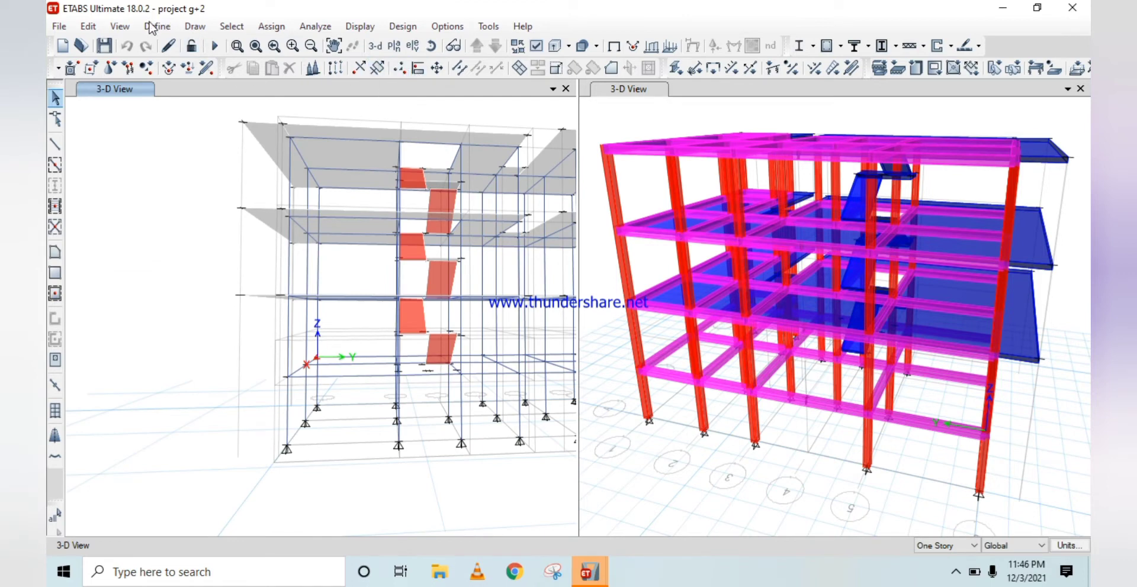
# - Examine the staircase landings and their supports from another angle in a rendered view of the model
pyautogui.click(122, 25)
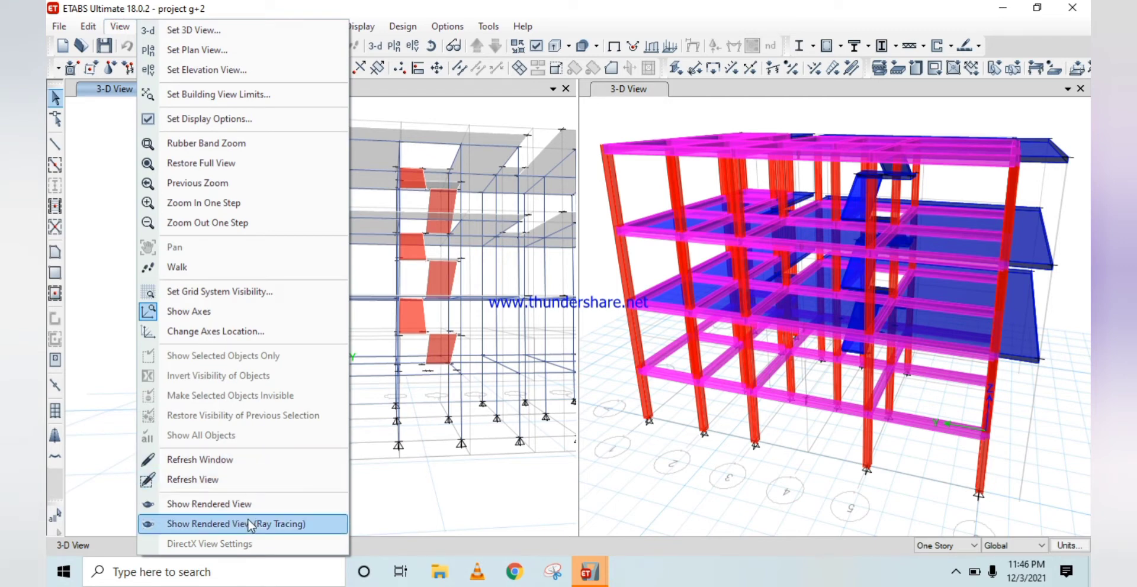
pyautogui.click(248, 504)
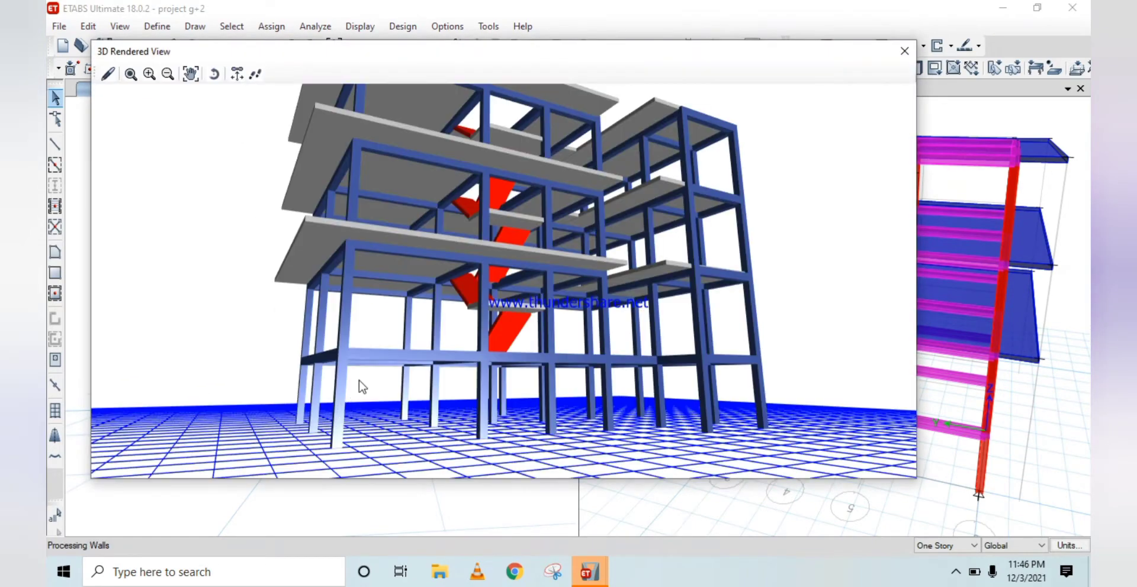
pyautogui.click(217, 76)
pyautogui.moveTo(614, 272); pyautogui.dragTo(506, 370)
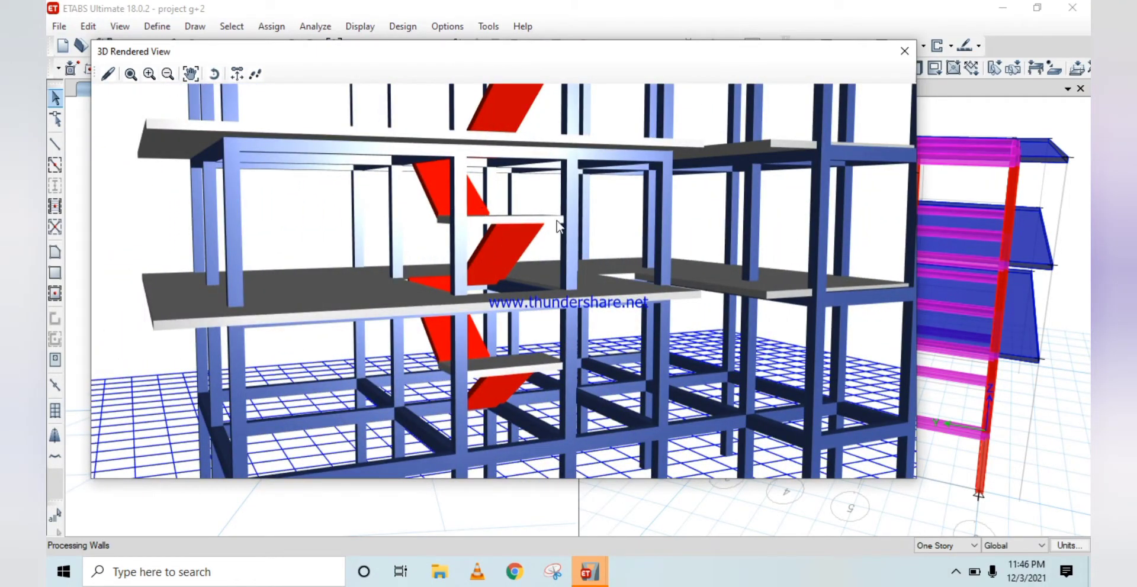
pyautogui.click(904, 51)
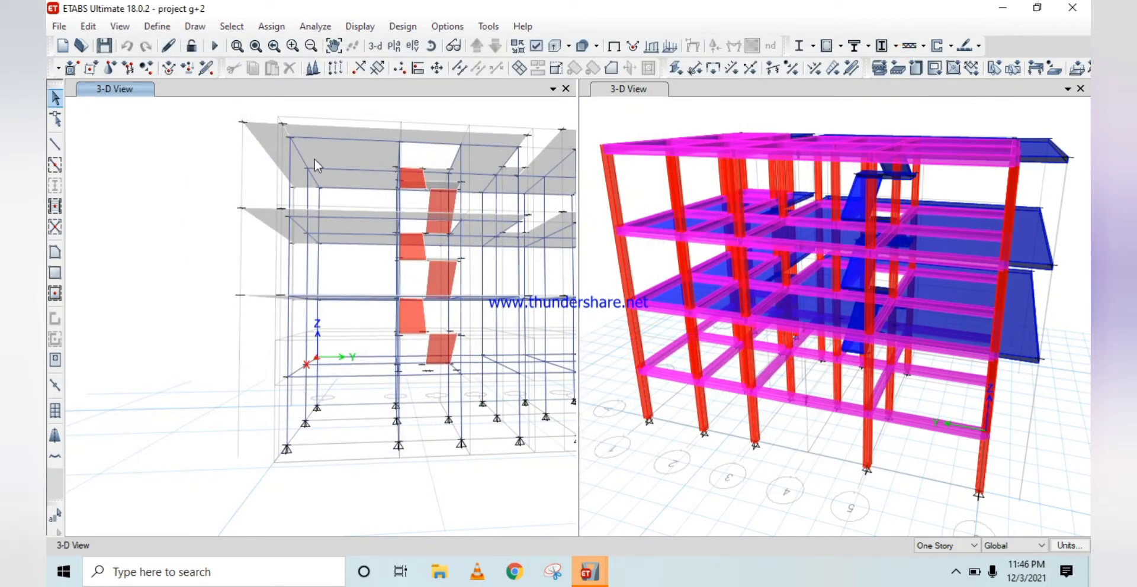
# - Display the plan of G1-Reference Plane 1 @ 1.5 m and set drawing to apply to All Stories
pyautogui.click(394, 46)
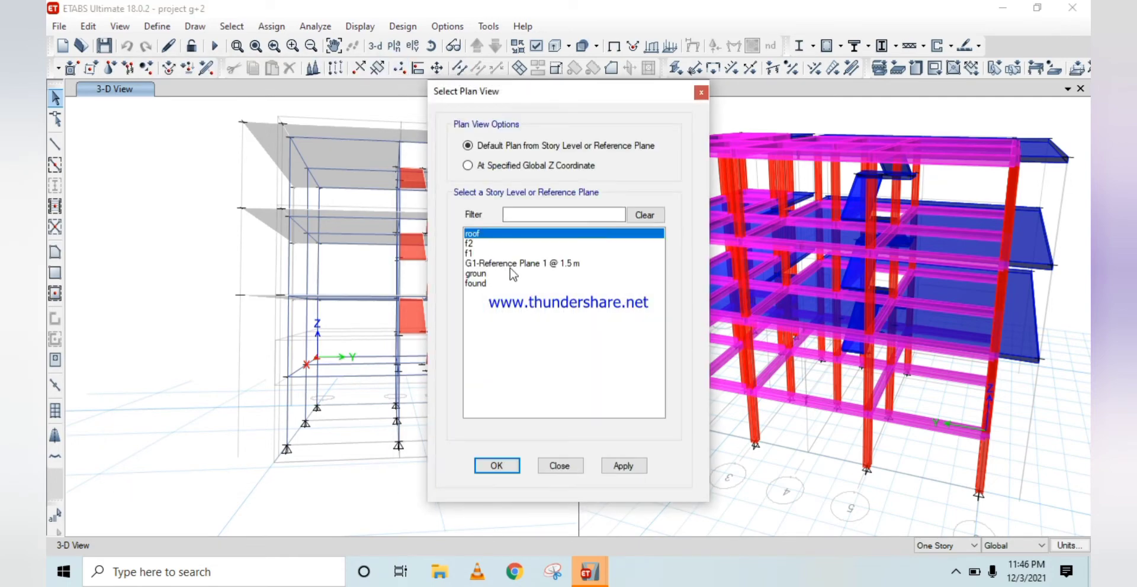
pyautogui.click(509, 264)
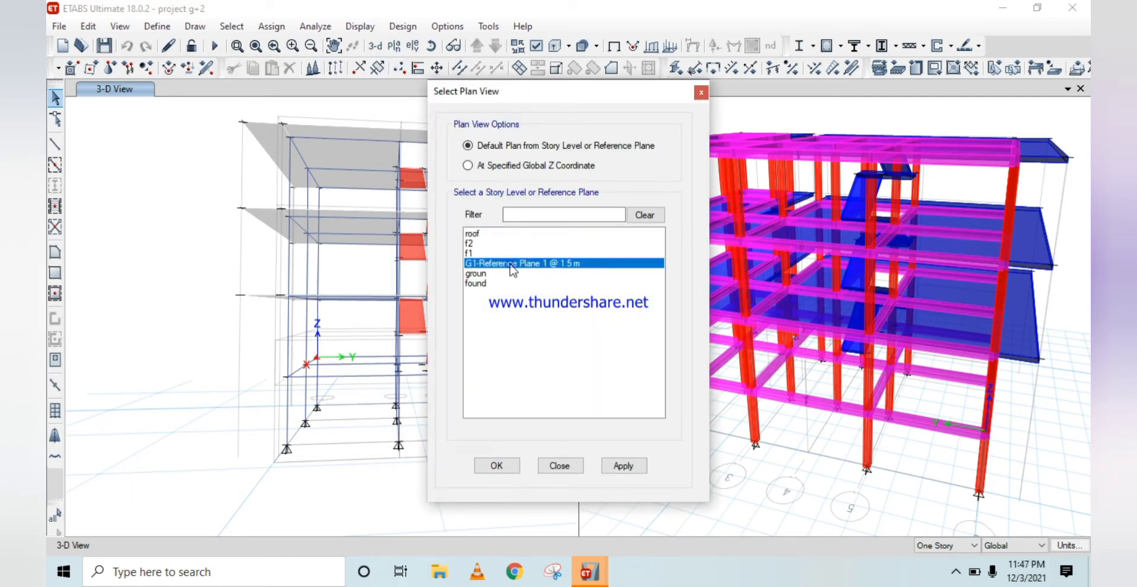
pyautogui.click(505, 469)
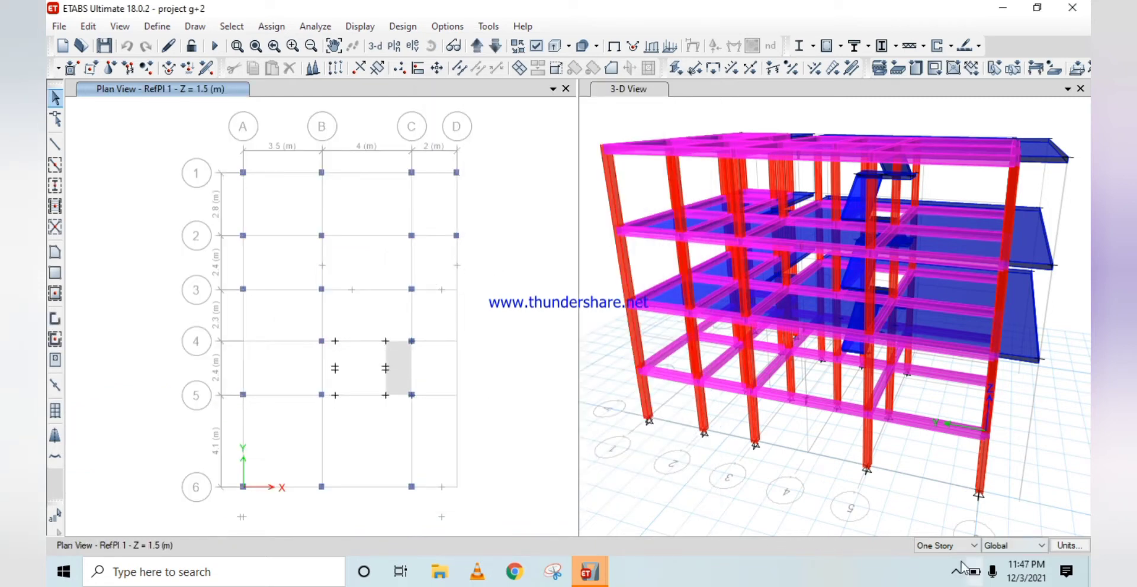
pyautogui.click(946, 551)
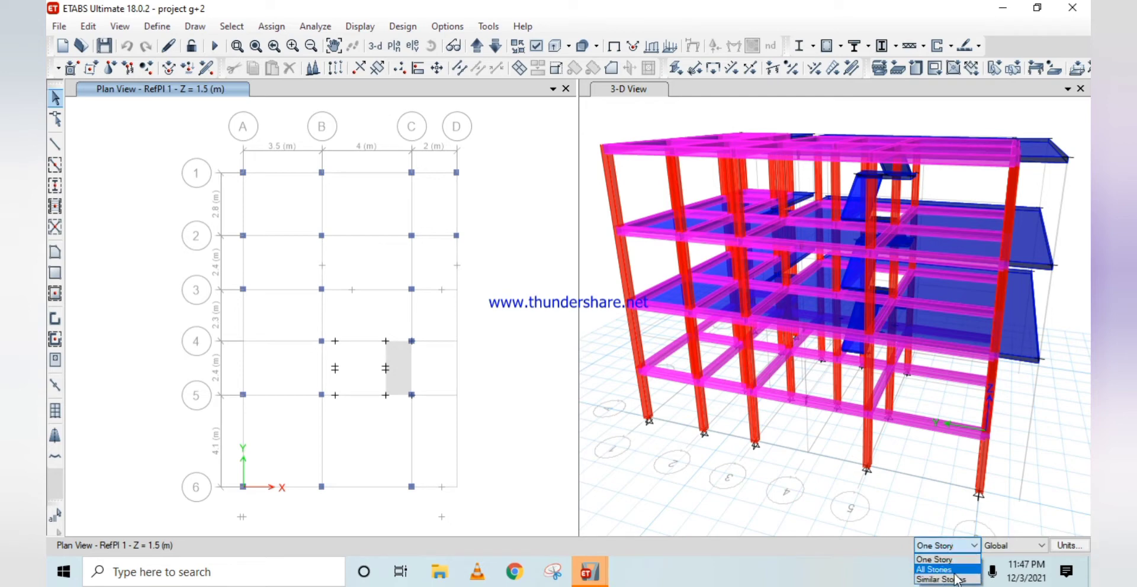
pyautogui.click(950, 570)
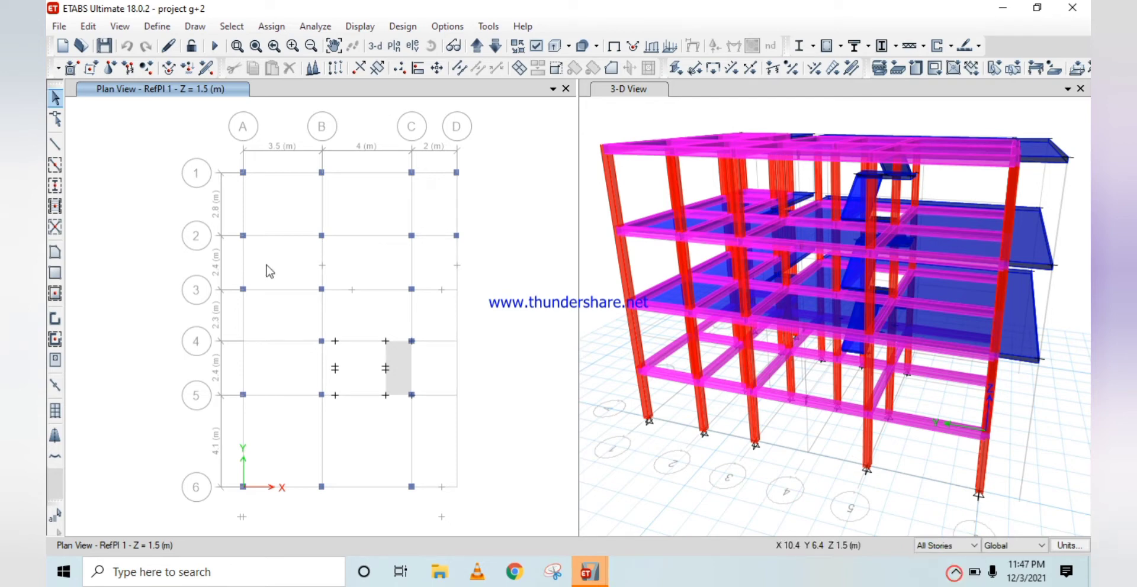
# - Draw a beam250*300 frame along grid C between grids 4 and 5, at the edge of the stair landing, using the quick line draw tool
pyautogui.click(54, 170)
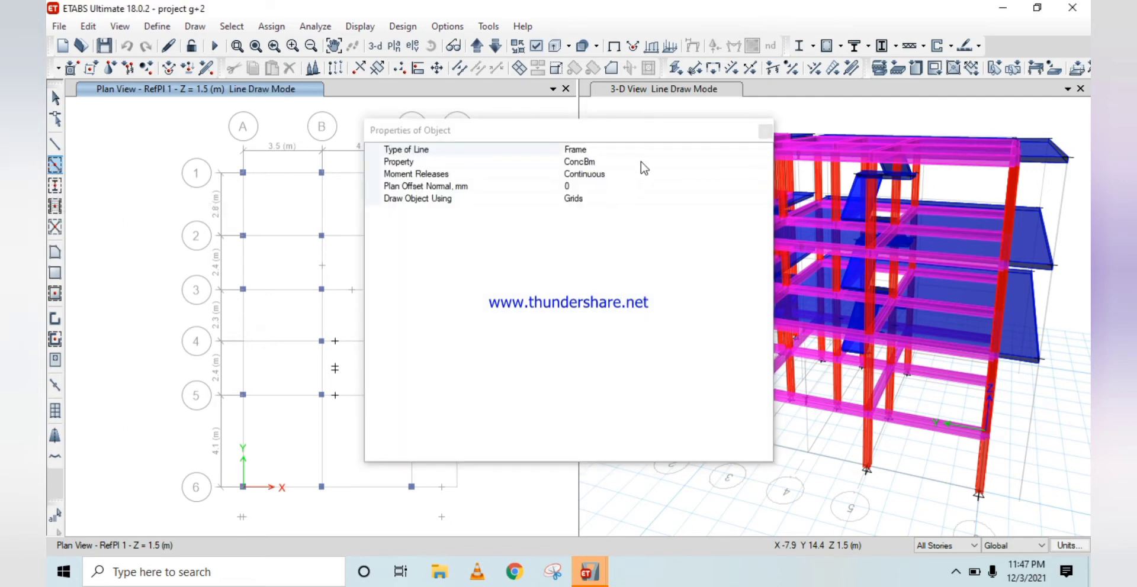
pyautogui.click(615, 164)
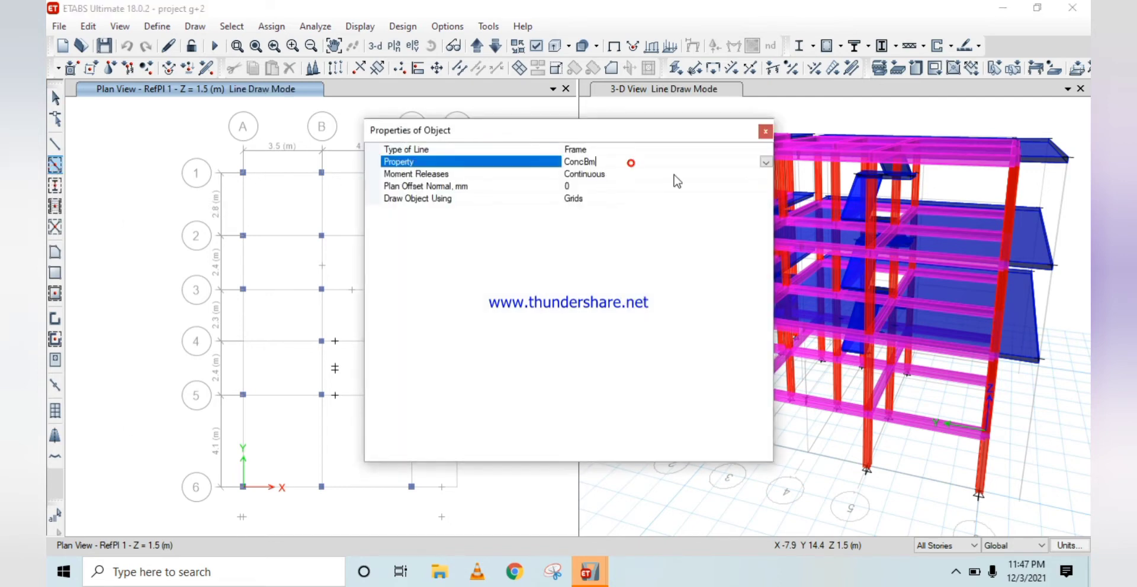
pyautogui.click(766, 162)
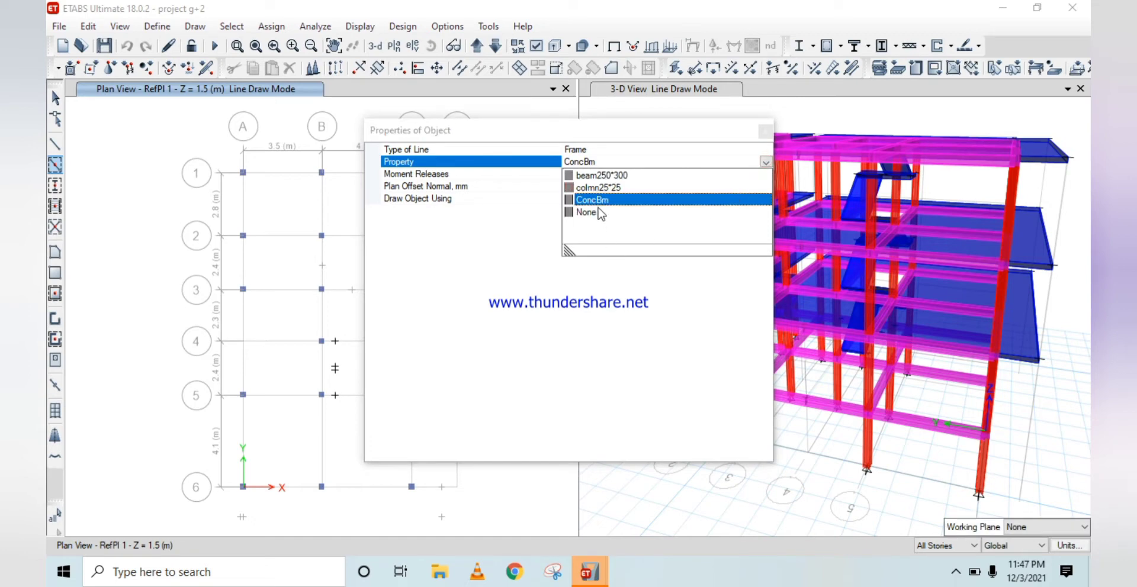
pyautogui.click(604, 176)
pyautogui.moveTo(603, 136); pyautogui.dragTo(779, 176)
pyautogui.click(411, 365)
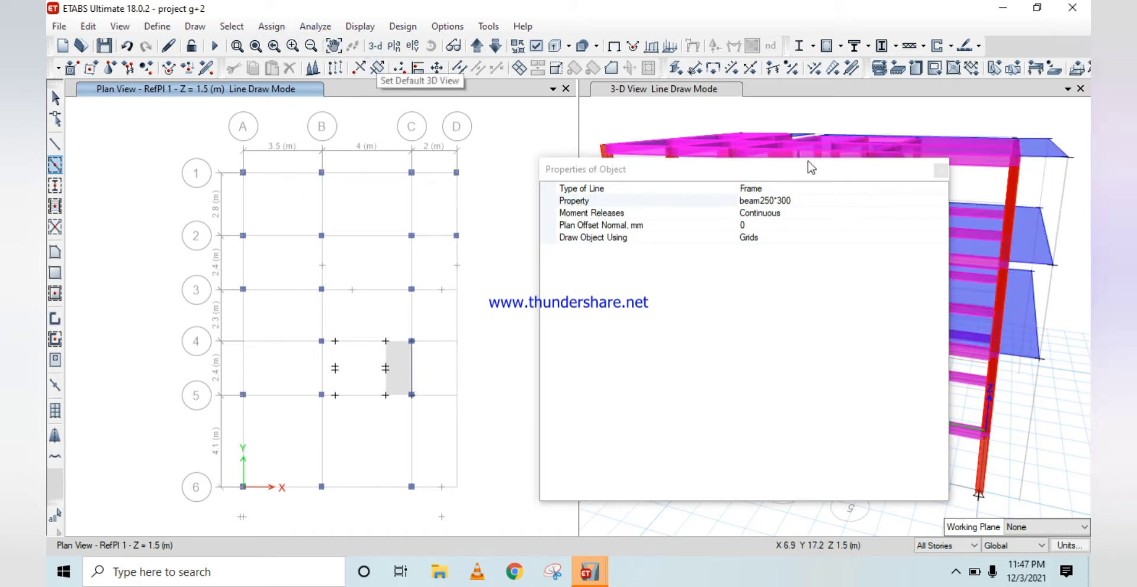
pyautogui.click(940, 171)
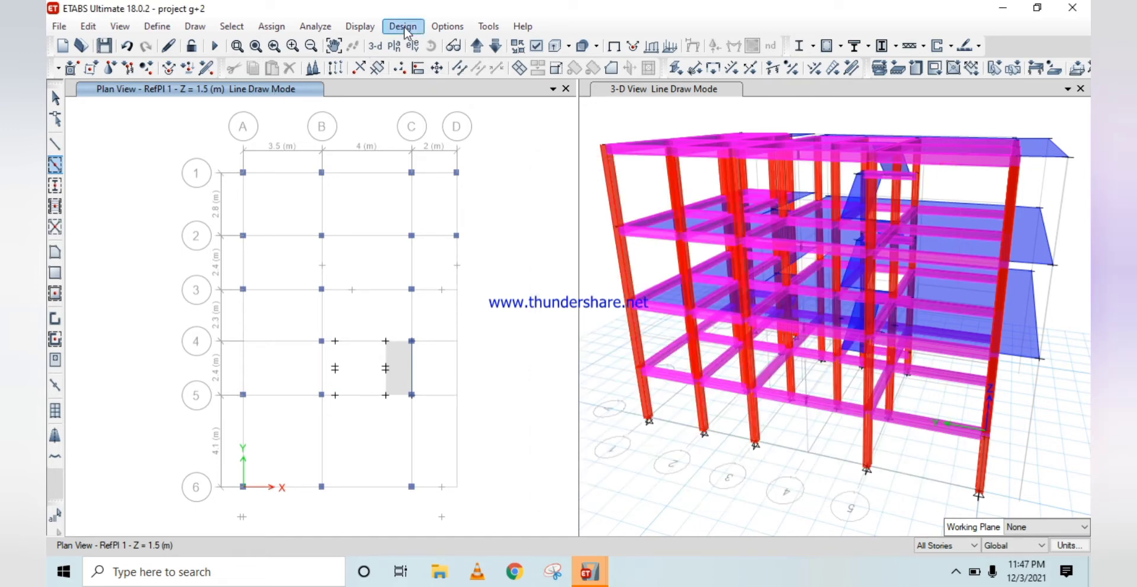
# - Restore the default 3-D view and rotate the model to inspect the new beams at the stair landings
pyautogui.click(377, 46)
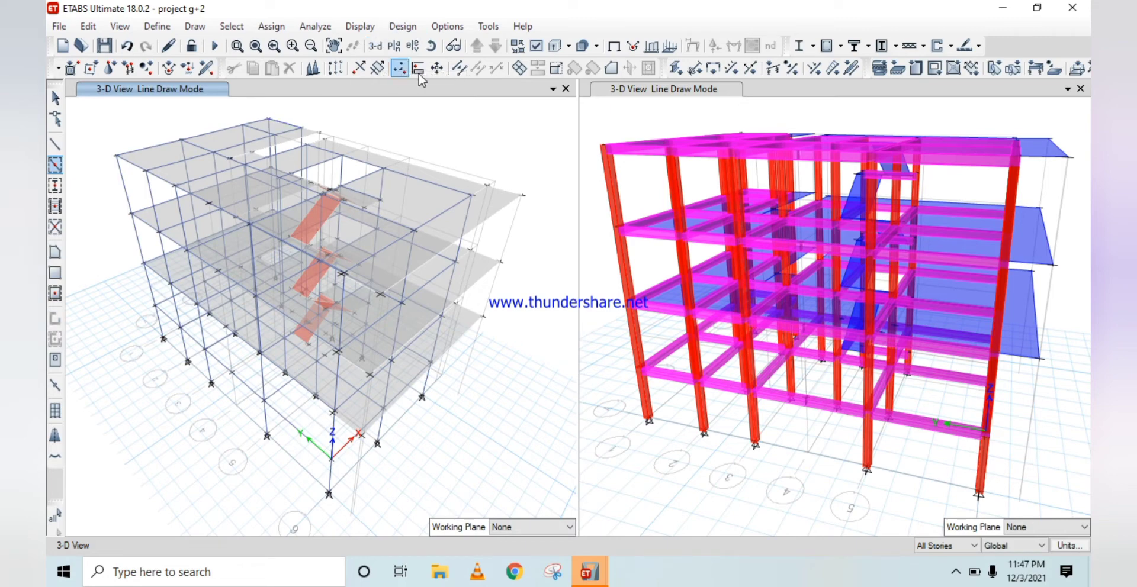
pyautogui.click(431, 46)
pyautogui.moveTo(493, 397); pyautogui.dragTo(306, 314)
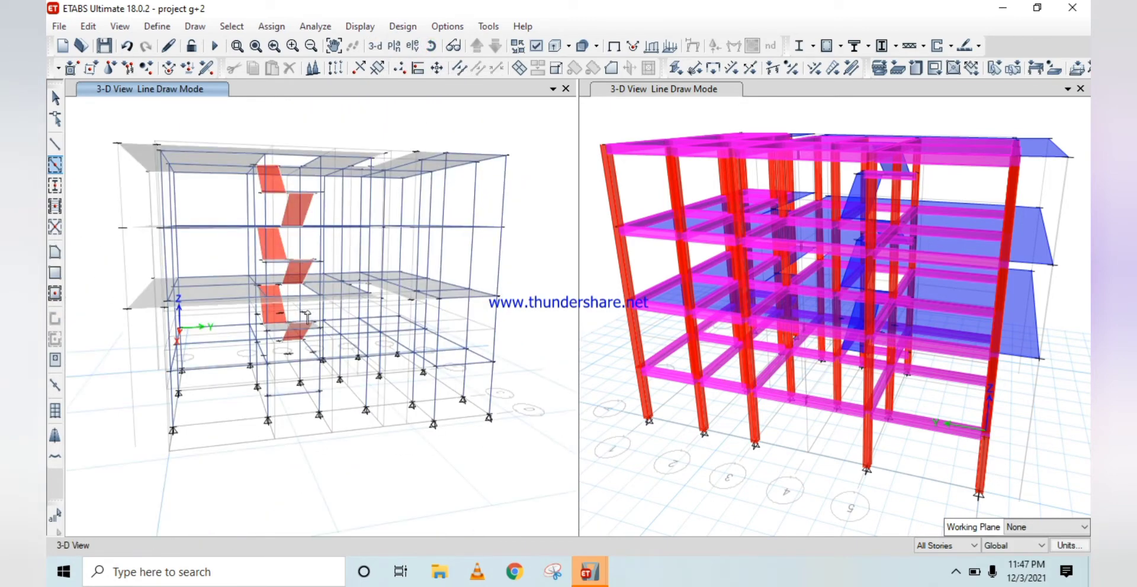
pyautogui.scroll(5, 305, 314)
pyautogui.scroll(-6, 347, 267)
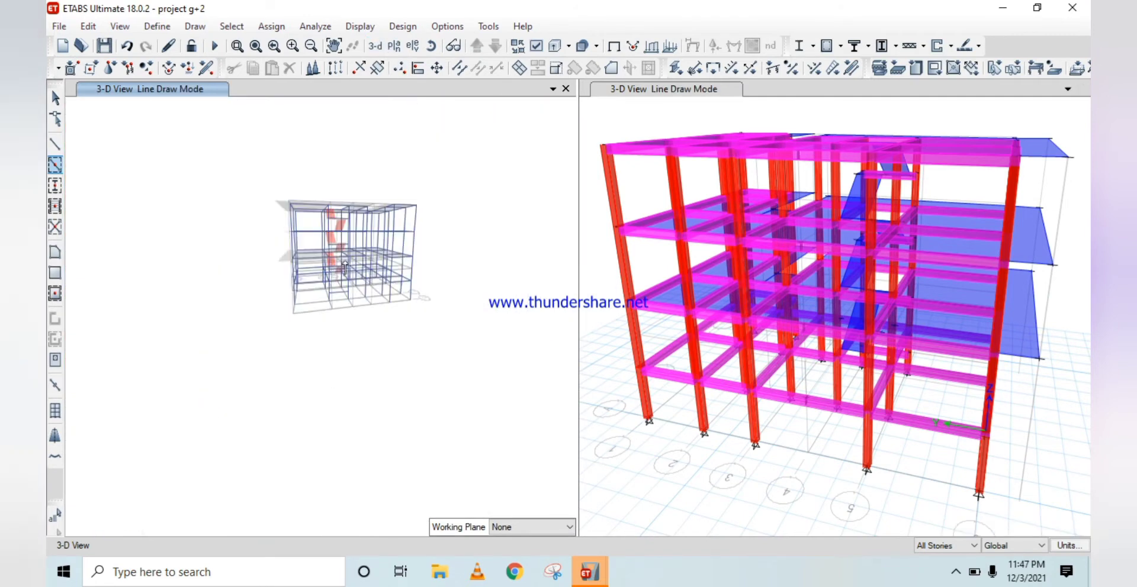
# - Inspect the landing beams on every storey down to foundation level in a rendered view of the model
pyautogui.click(122, 28)
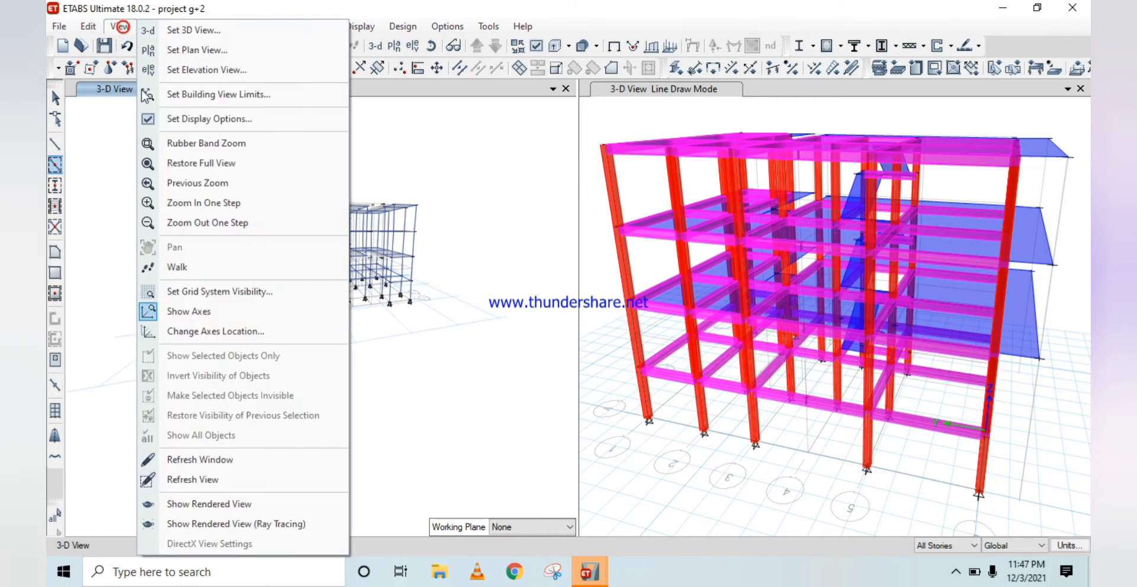
pyautogui.click(208, 504)
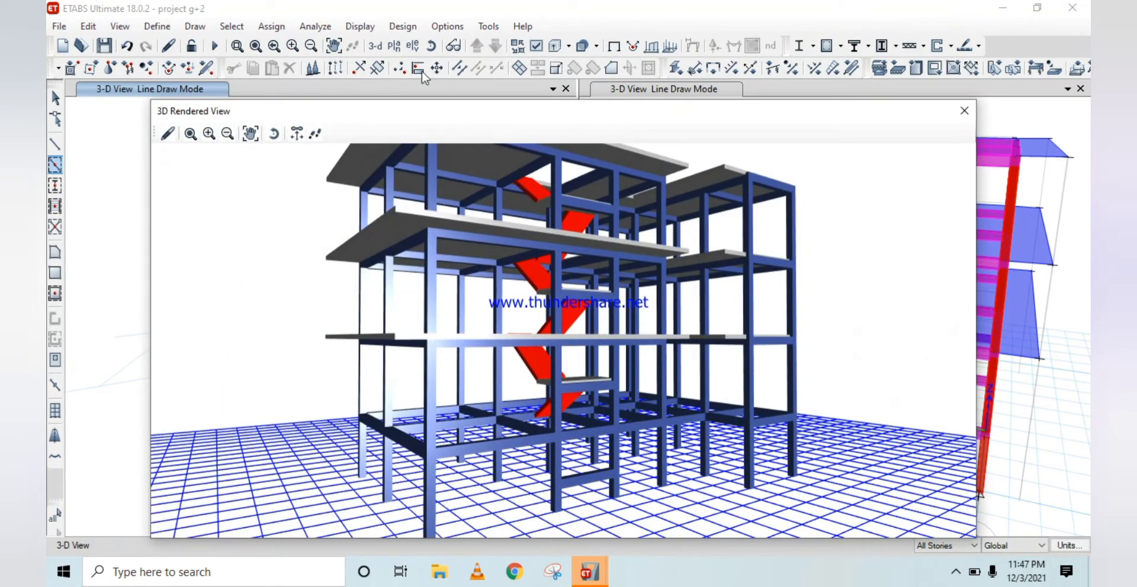
pyautogui.click(274, 137)
pyautogui.moveTo(847, 368); pyautogui.dragTo(560, 306)
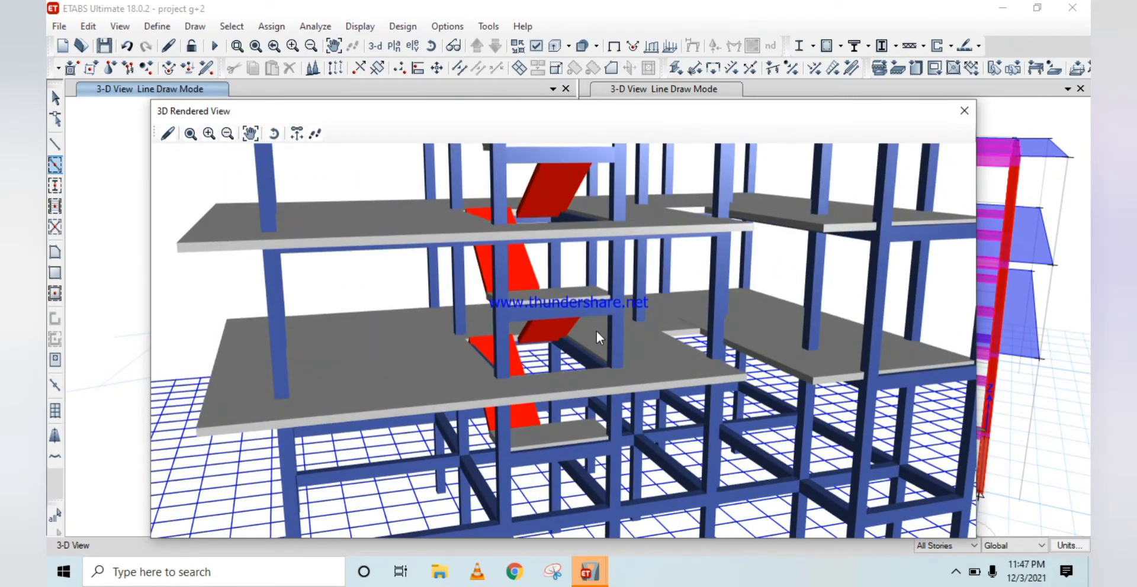
pyautogui.scroll(-5, 606, 375)
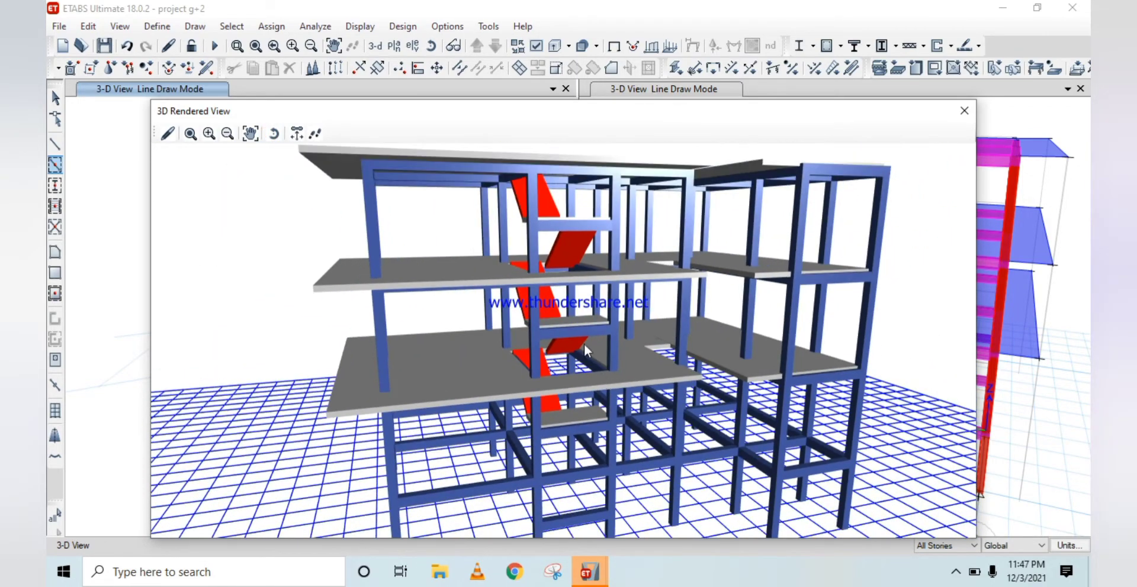
pyautogui.scroll(5, 584, 439)
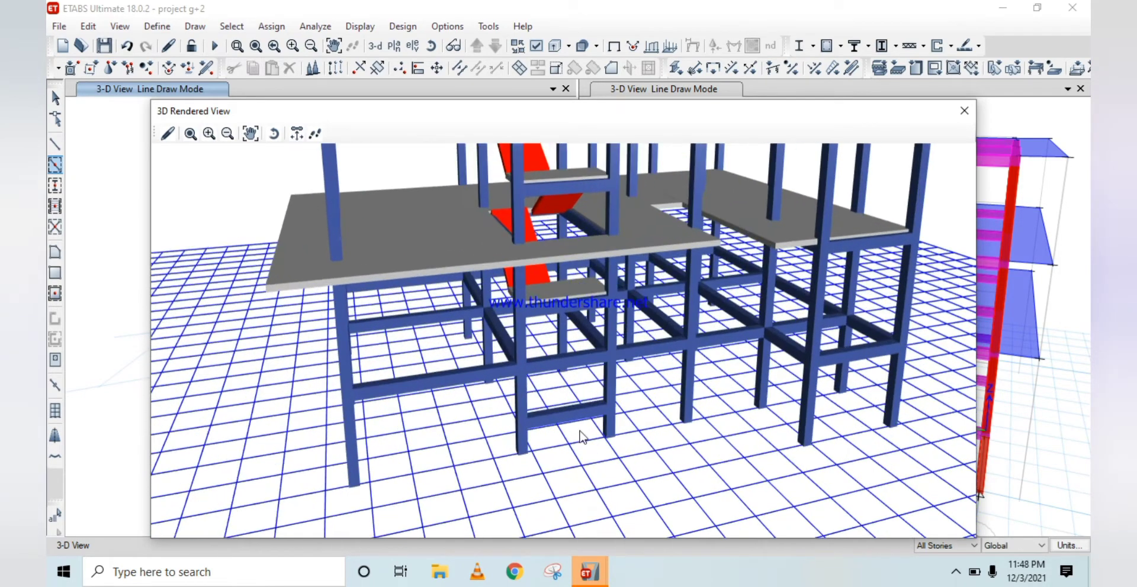
pyautogui.scroll(3, 544, 409)
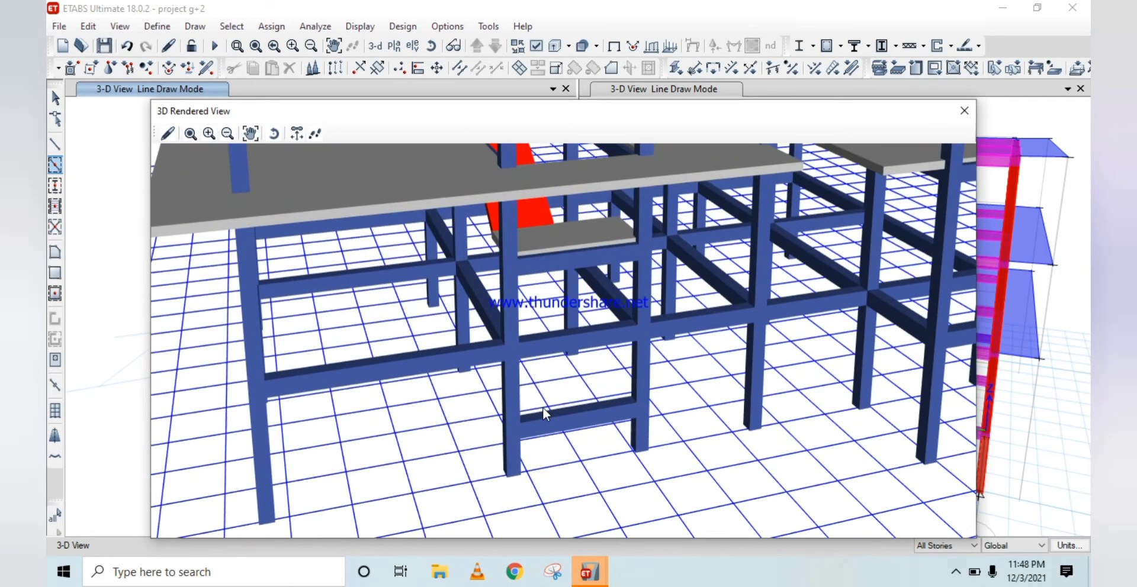
pyautogui.scroll(-3, 544, 408)
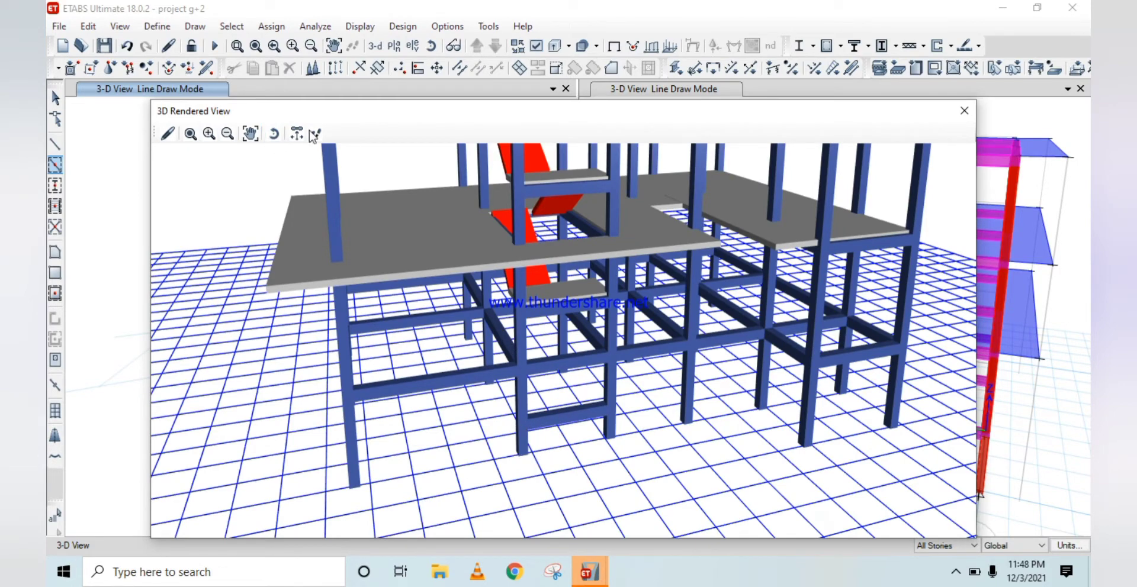
pyautogui.click(962, 110)
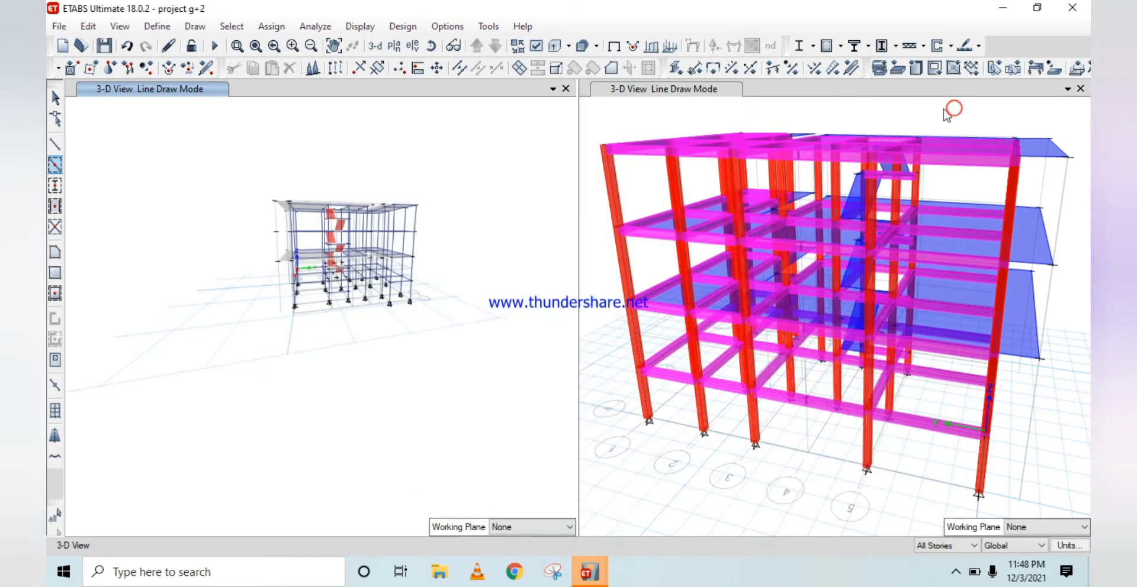
# - Restrict drawing and selection to One Story instead of all stories
pyautogui.scroll(5, 362, 305)
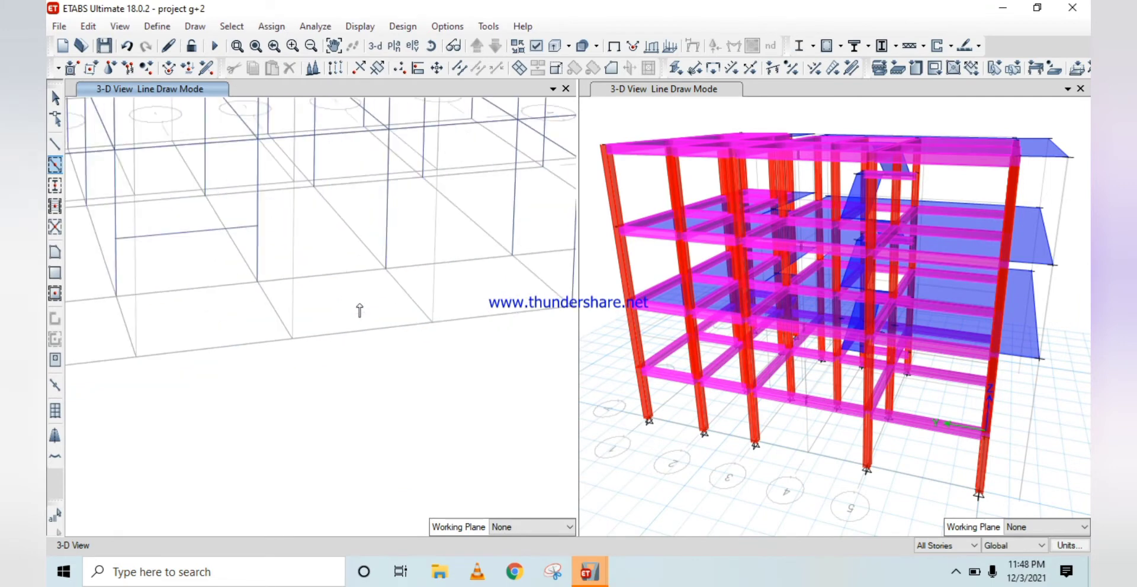
pyautogui.scroll(-3, 368, 350)
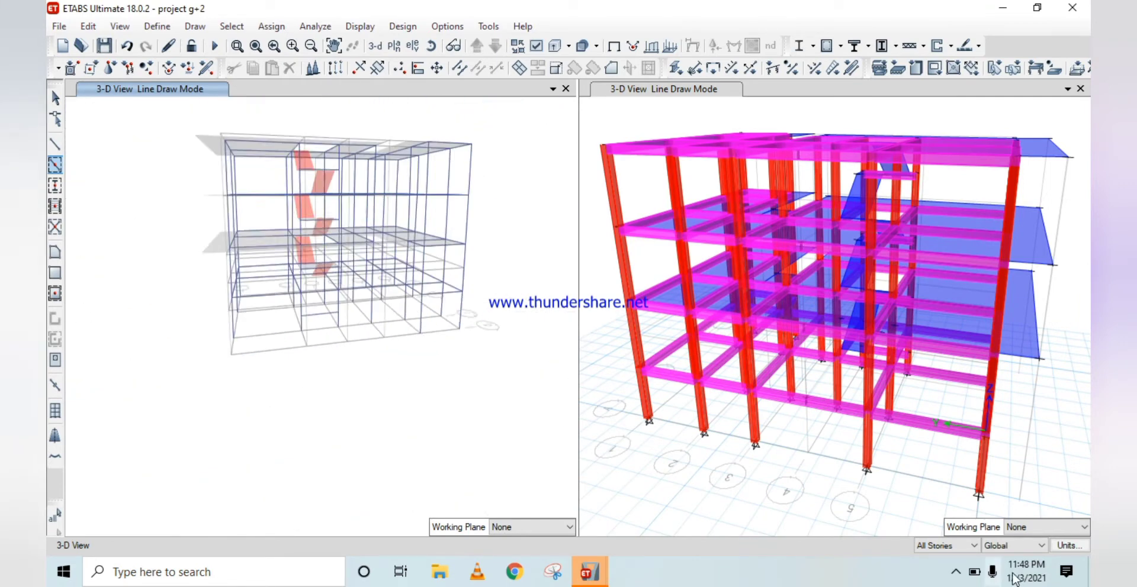
pyautogui.click(951, 546)
pyautogui.click(938, 560)
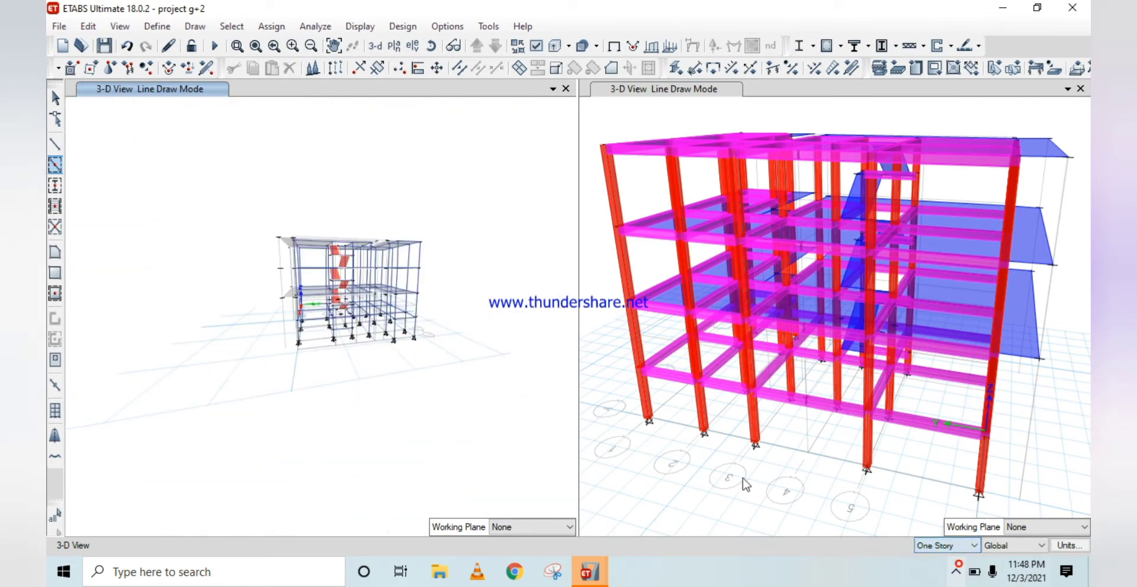
# - Display the plan of the ground story level (groun) in place of the wireframe 3-D view
pyautogui.scroll(-2, 311, 273)
pyautogui.scroll(5, 311, 274)
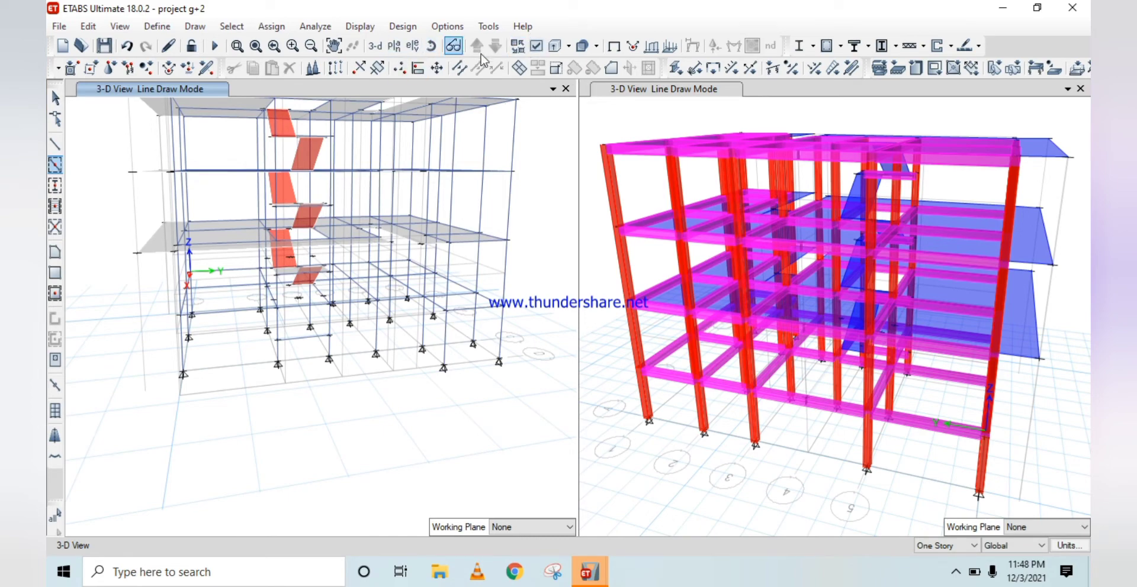
pyautogui.click(394, 45)
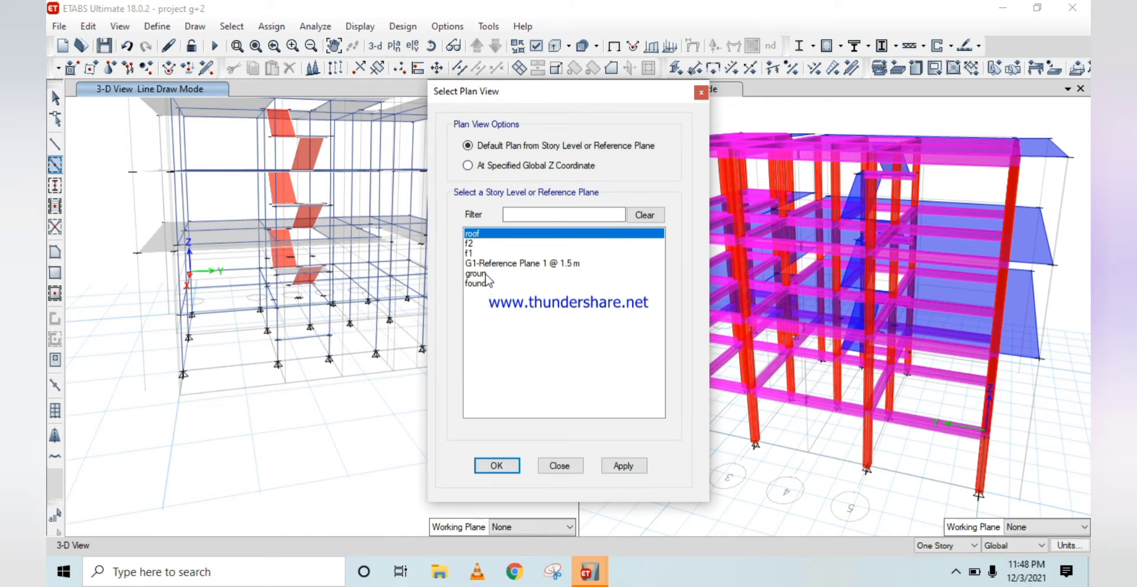
pyautogui.click(485, 273)
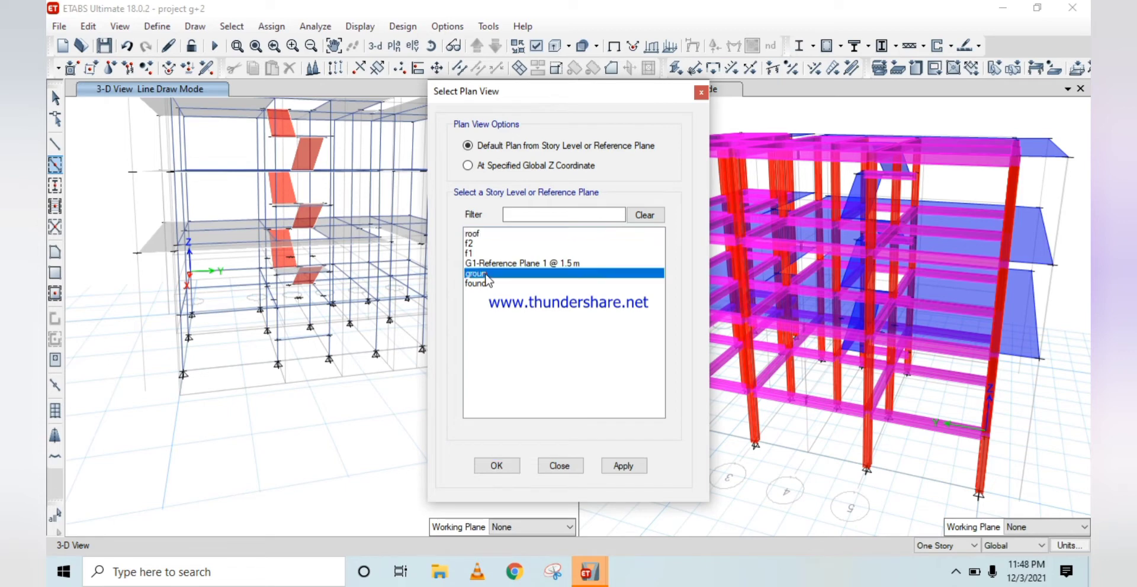
pyautogui.click(497, 466)
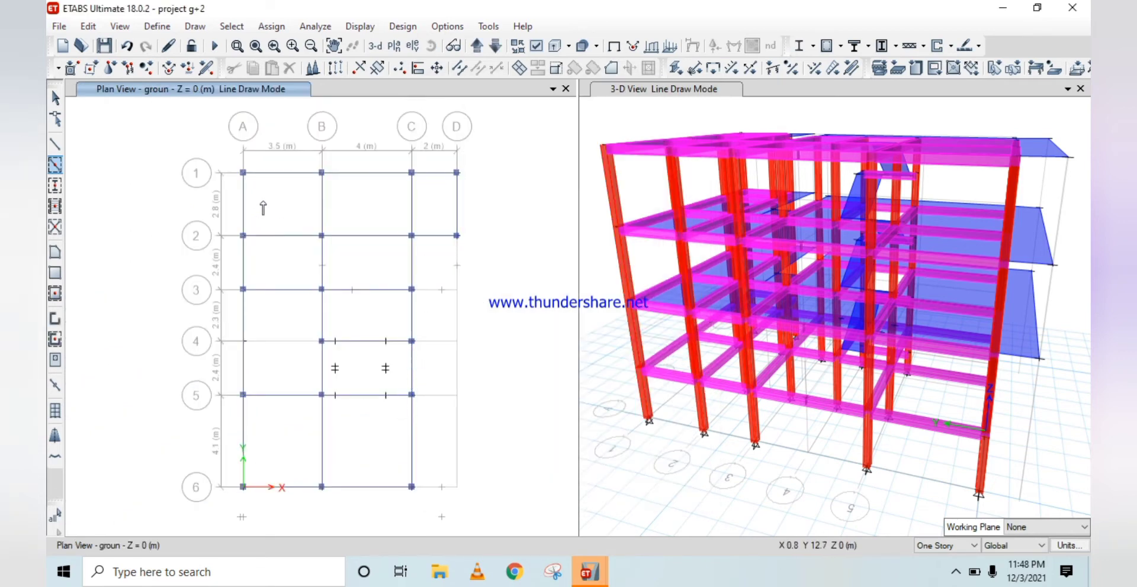
# - Delete the frame along grid C between grids 4 and 5 in the ground-level plan
pyautogui.click(412, 341)
pyautogui.click(412, 395)
pyautogui.scroll(-3, 335, 294)
pyautogui.scroll(3, 344, 304)
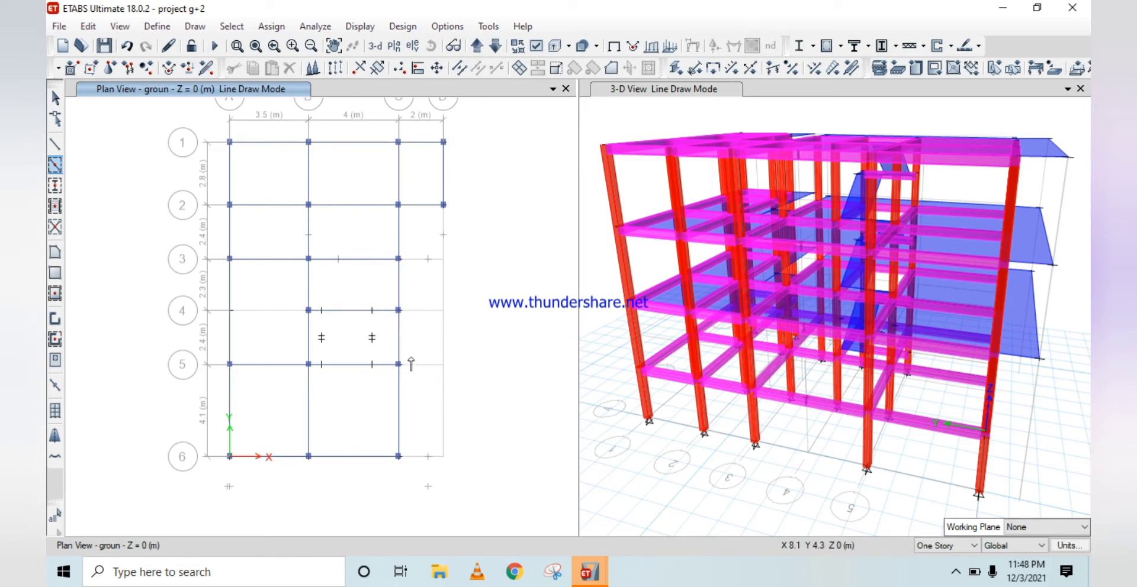
pyautogui.click(55, 100)
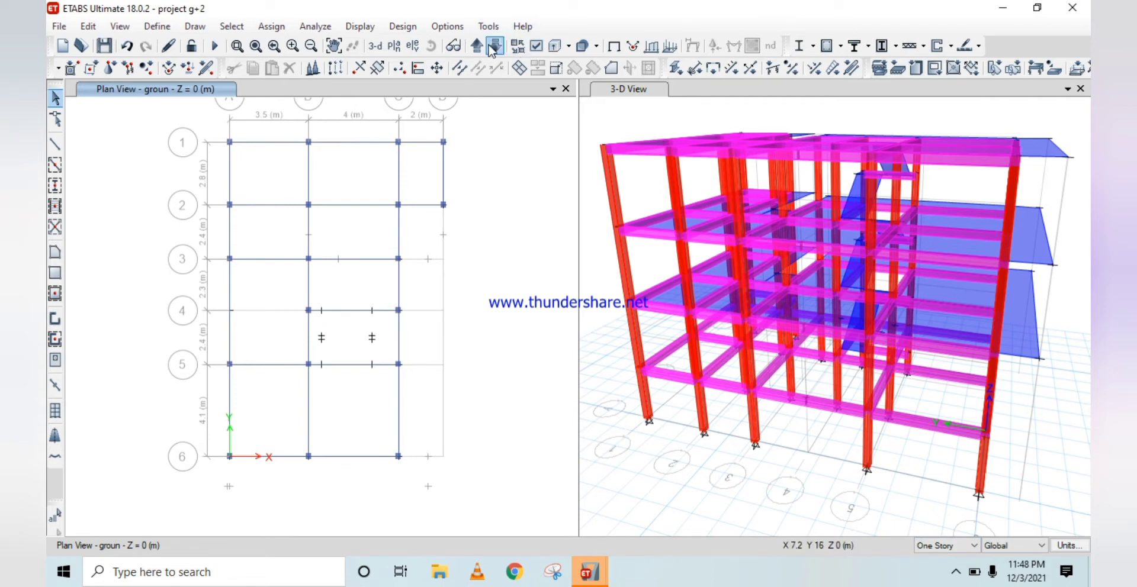
pyautogui.click(398, 342)
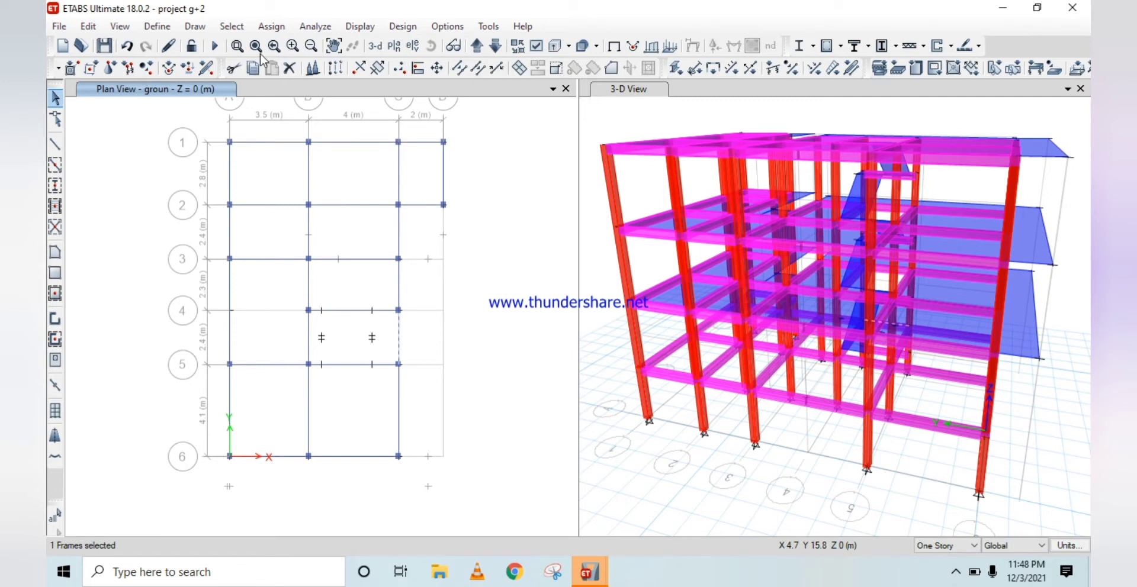
pyautogui.click(291, 68)
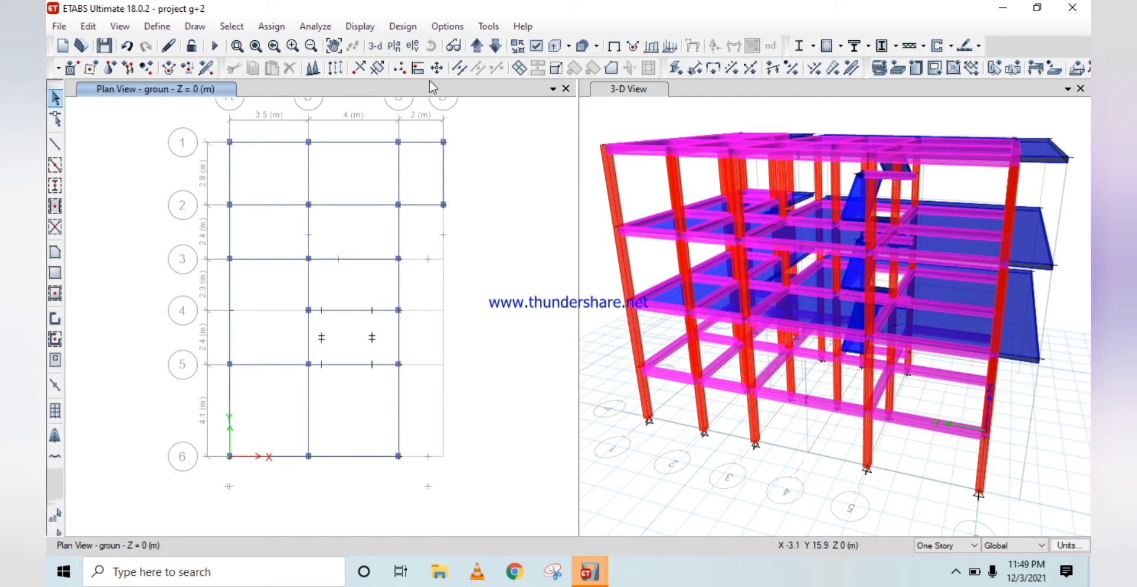
# - Restore the default 3-D view, rotate it to face the stairs, and delete the stray beam beneath the stair bay near foundation level
pyautogui.click(375, 47)
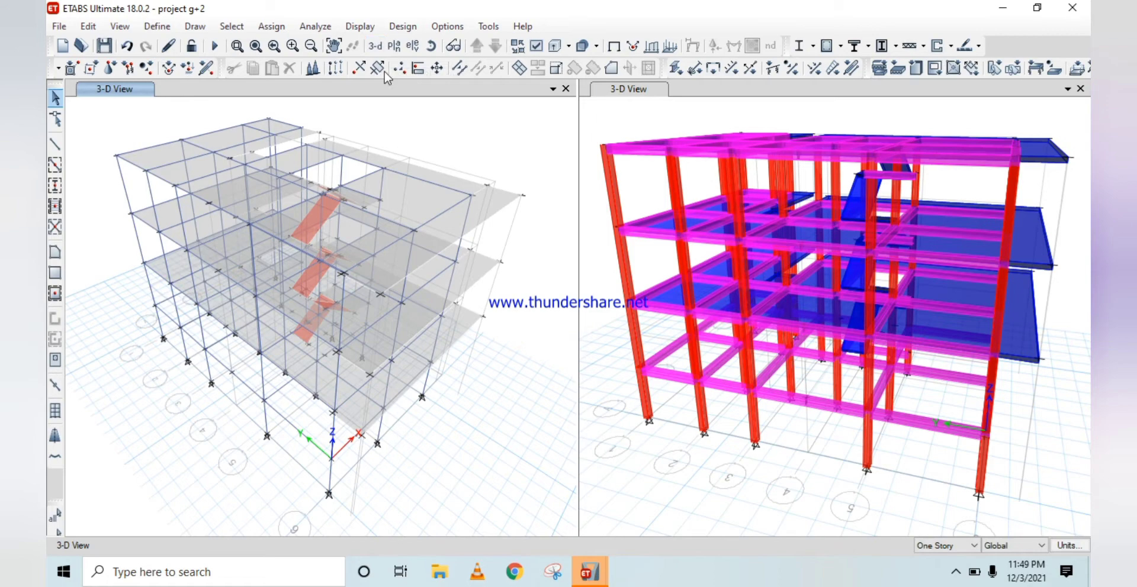
pyautogui.click(431, 46)
pyautogui.moveTo(509, 363); pyautogui.dragTo(282, 401)
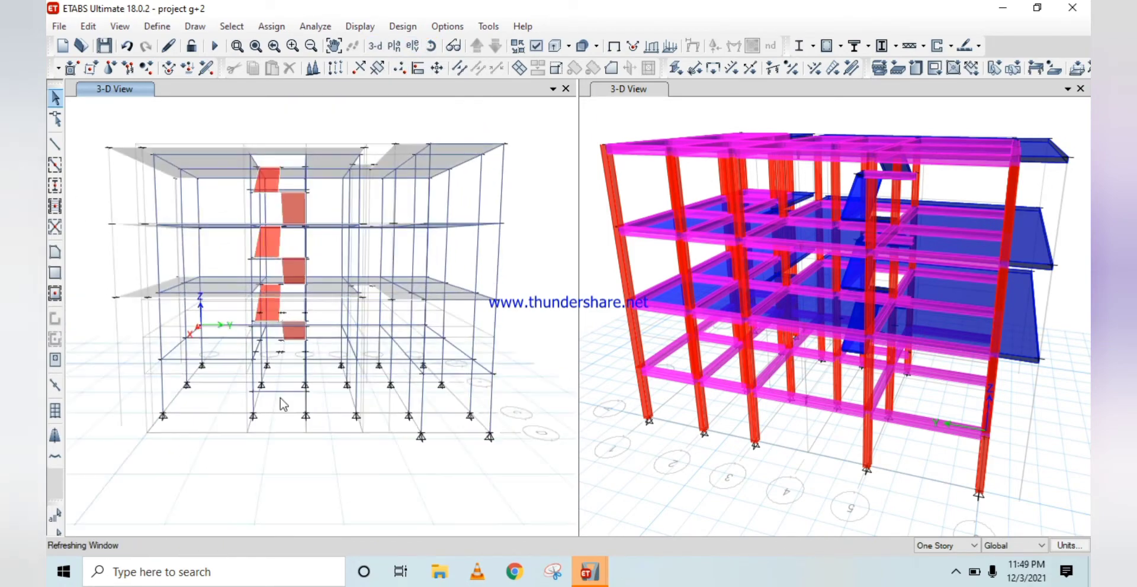
pyautogui.click(270, 391)
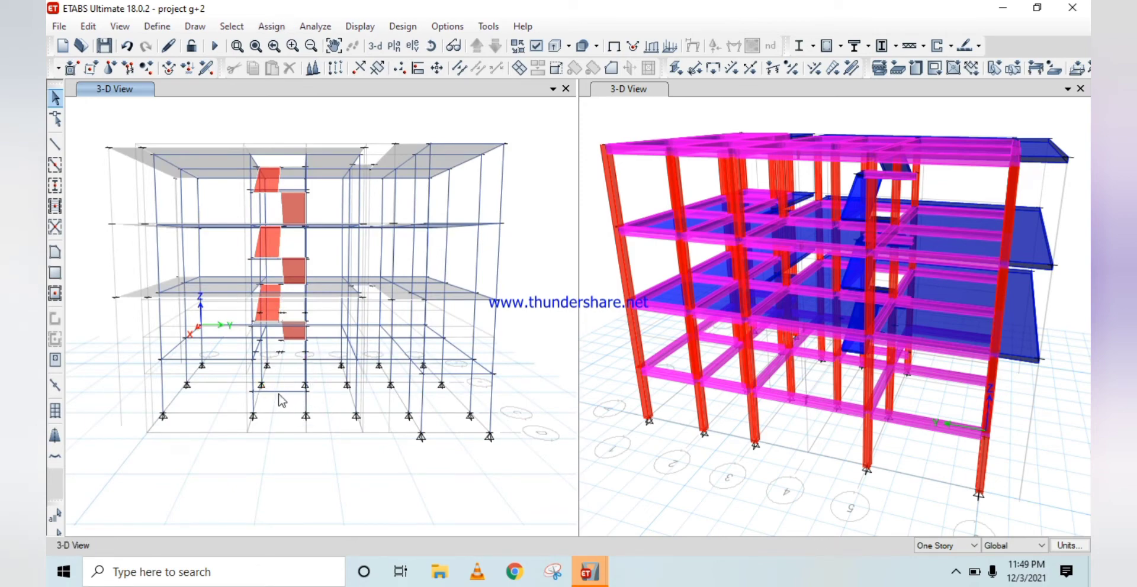
pyautogui.click(279, 392)
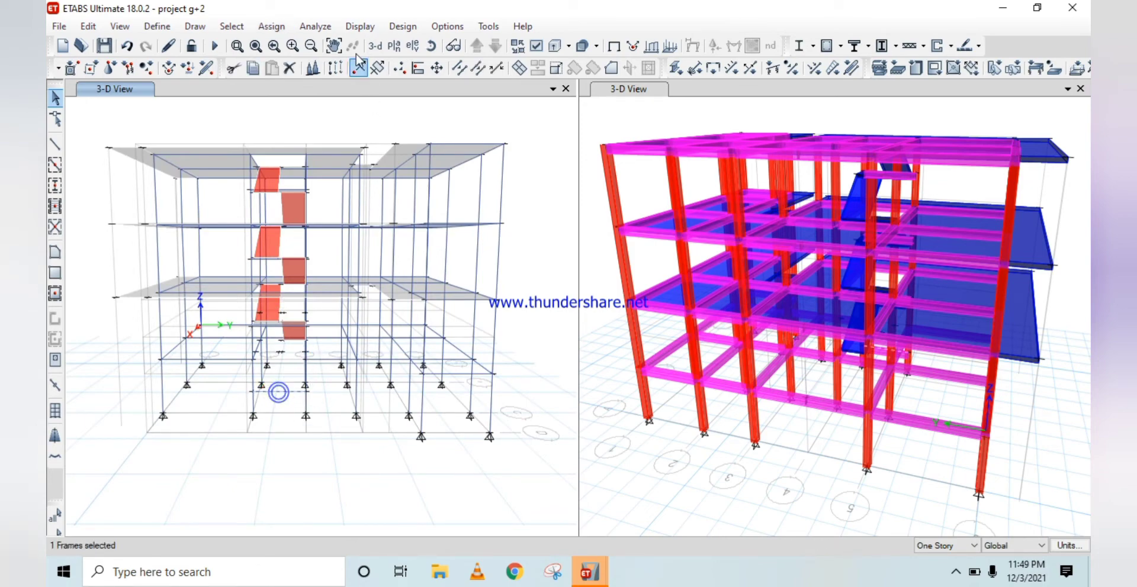
pyautogui.click(288, 68)
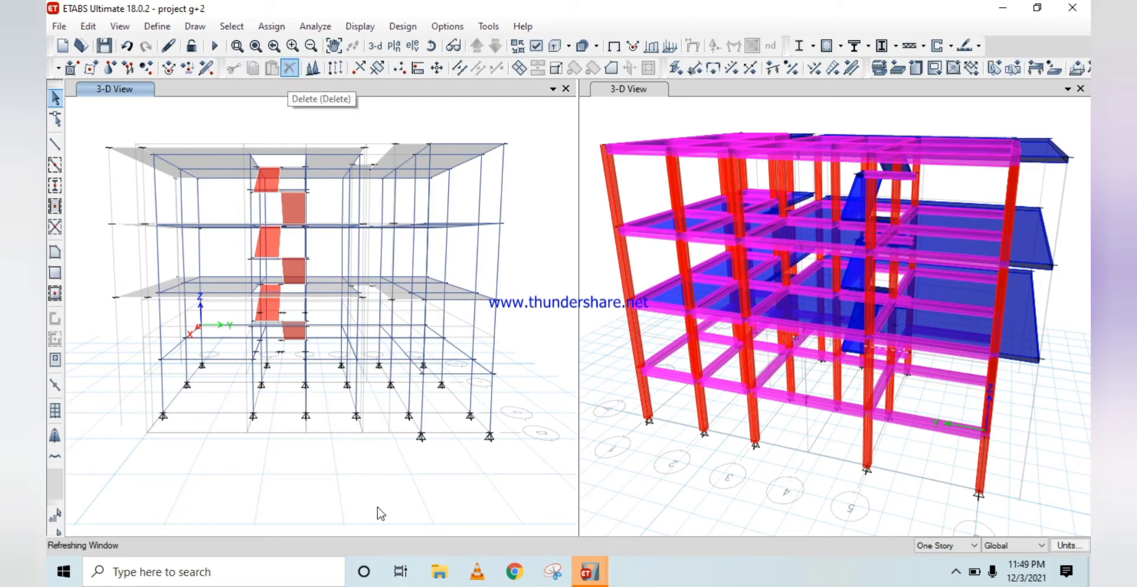
# - Inspect the stair bay and its landing beams from foundation level up to the roof in the 3-D view
pyautogui.scroll(6, 286, 365)
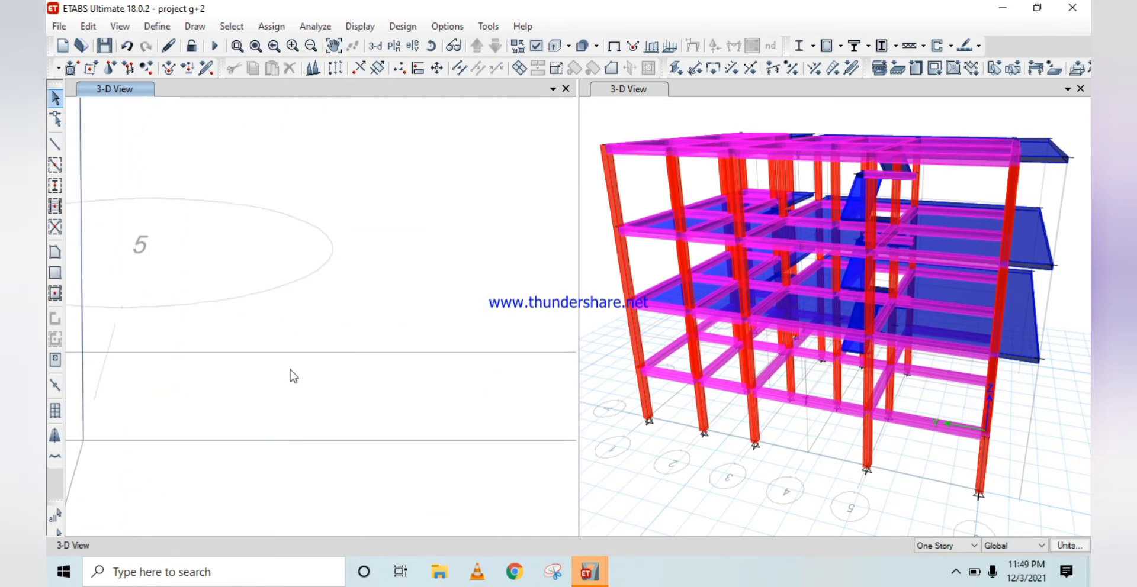
pyautogui.scroll(-6, 342, 329)
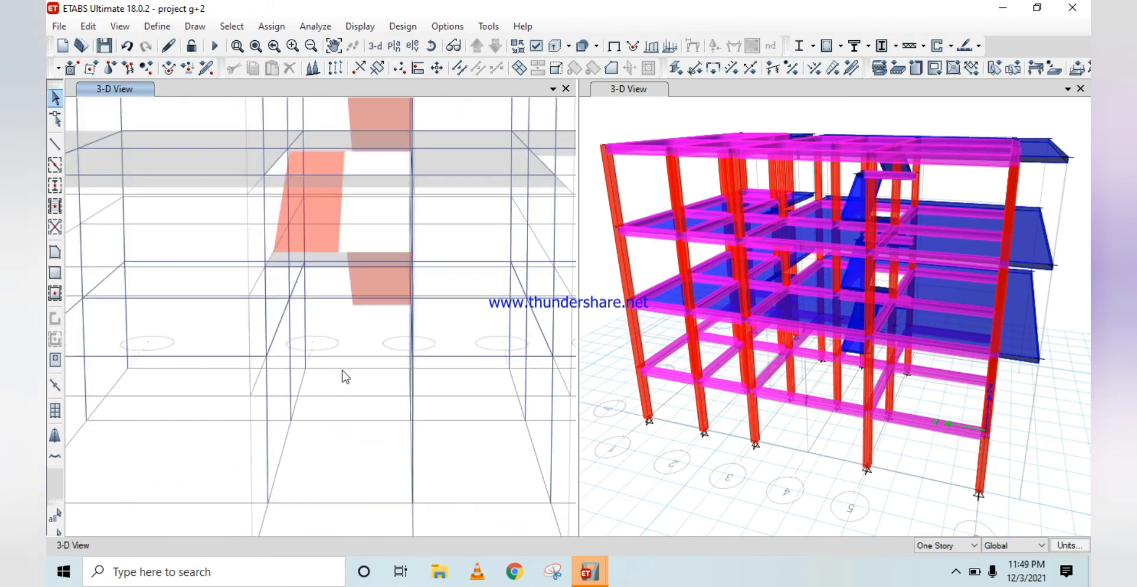
pyautogui.scroll(-4, 346, 383)
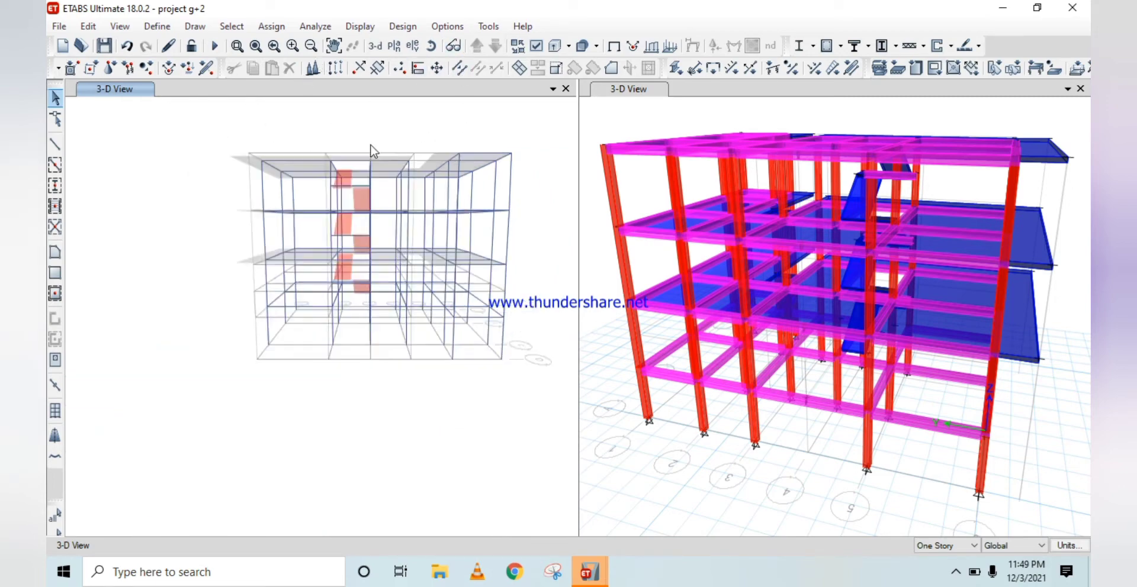
pyautogui.scroll(-5, 373, 152)
pyautogui.scroll(5, 383, 151)
pyautogui.scroll(2, 337, 110)
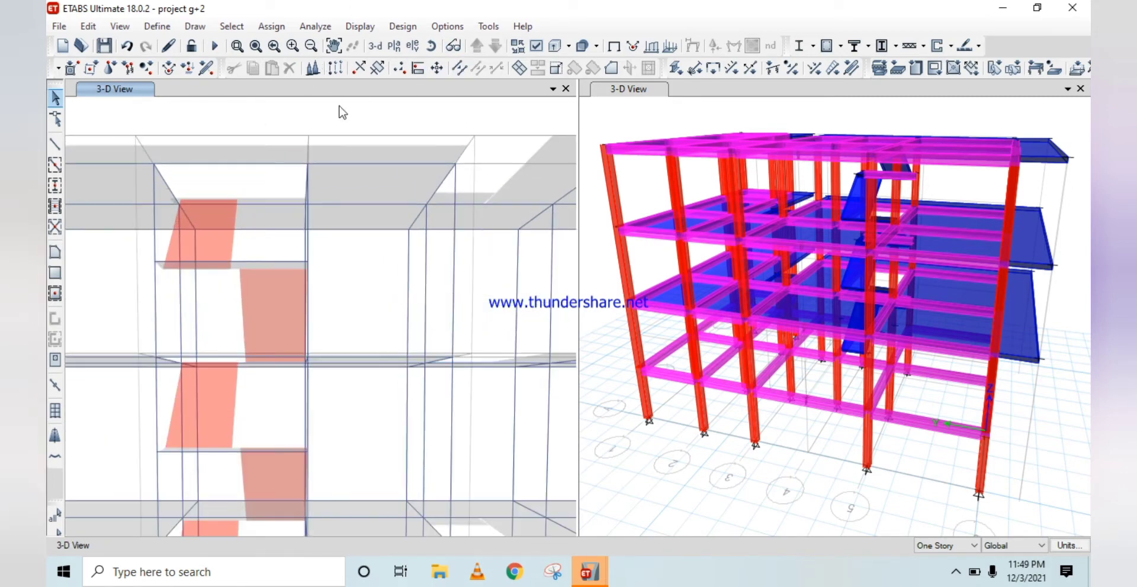
pyautogui.scroll(-5, 240, 228)
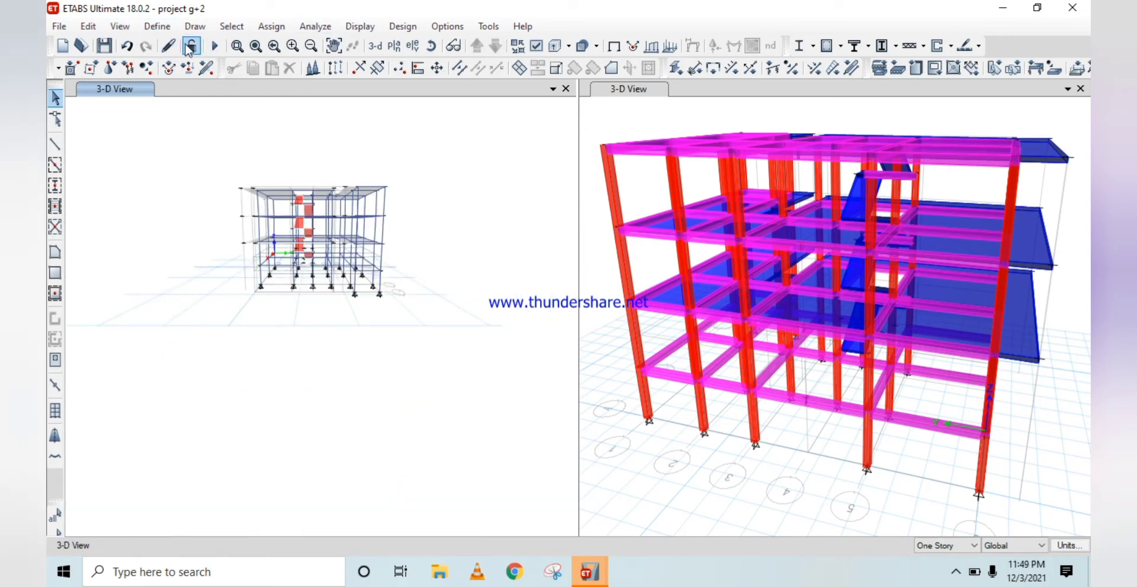
# - Define a new load pattern named WALL of type Super Dead with a self-weight multiplier of 0
pyautogui.click(158, 28)
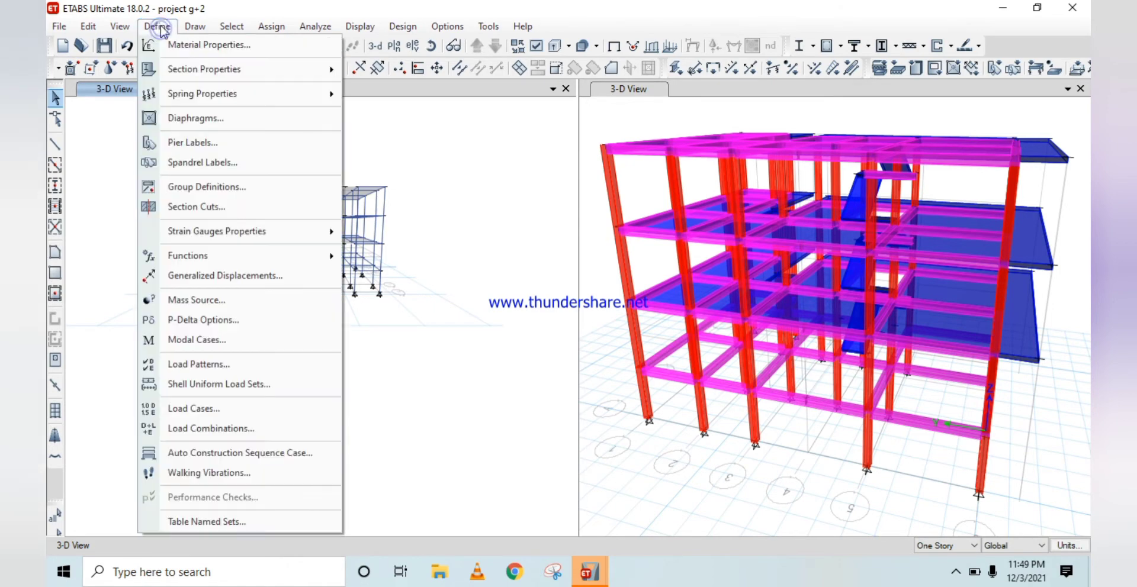
pyautogui.click(228, 373)
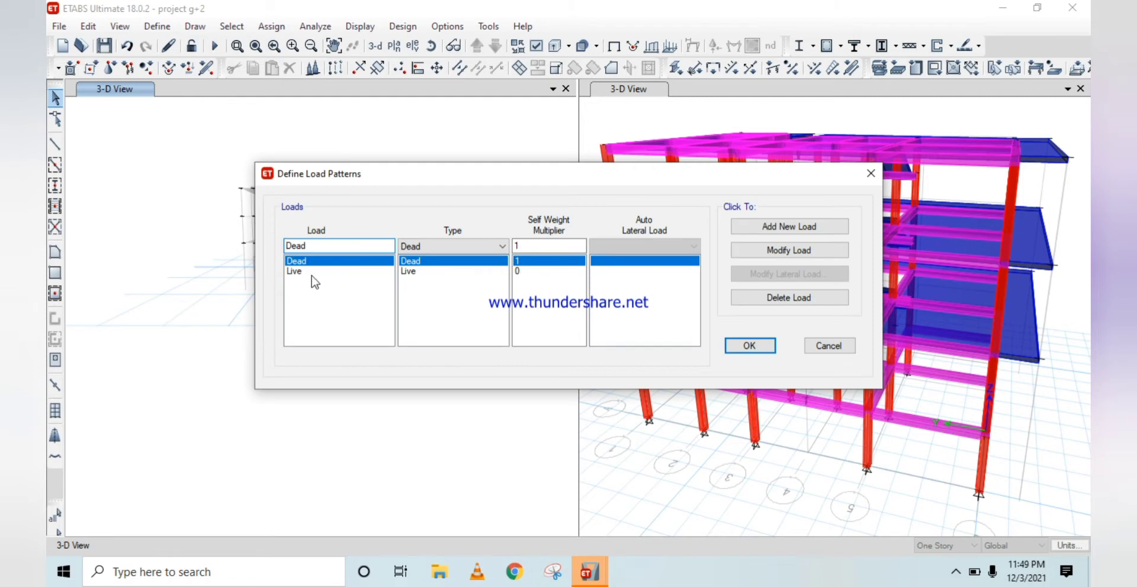
pyautogui.click(419, 272)
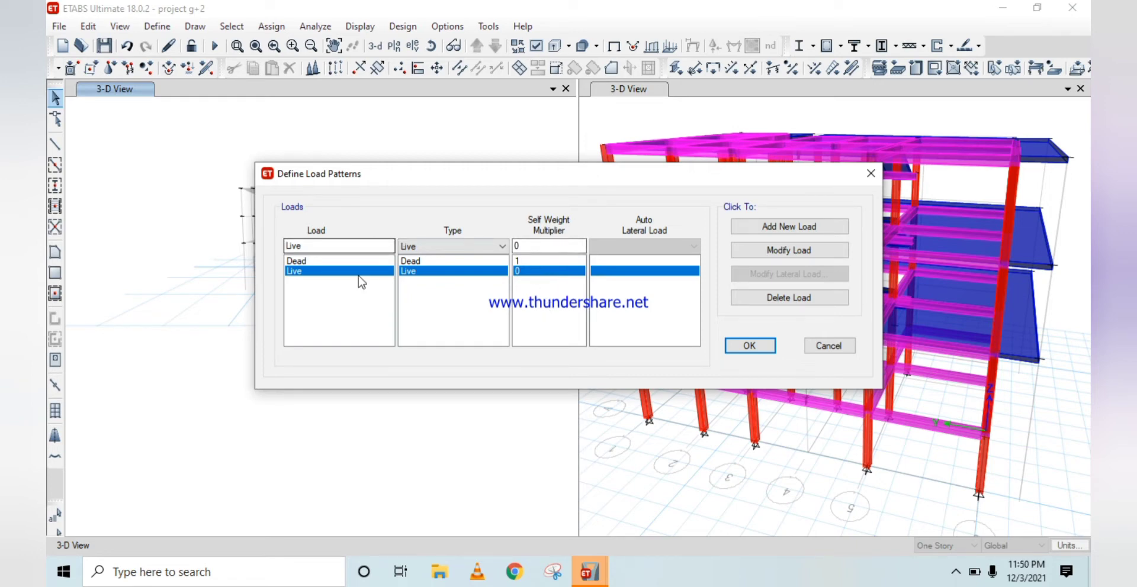
pyautogui.click(357, 245)
pyautogui.press('BackSpace')
pyautogui.press('BackSpace')
pyautogui.press('BackSpace')
pyautogui.press('BackSpace')
pyautogui.write('WA')
pyautogui.click(477, 246)
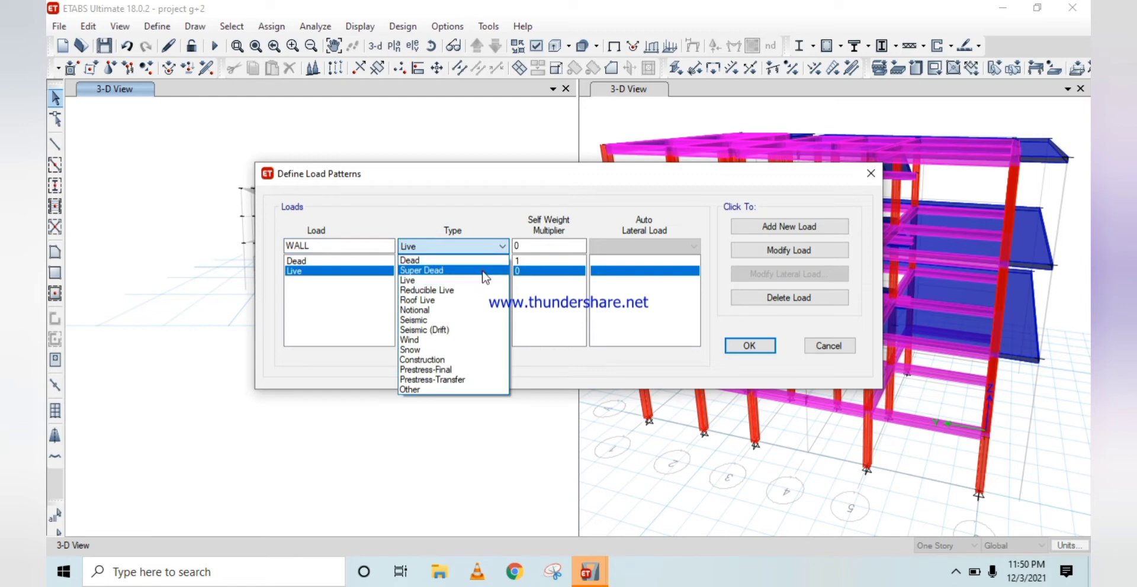
pyautogui.click(482, 270)
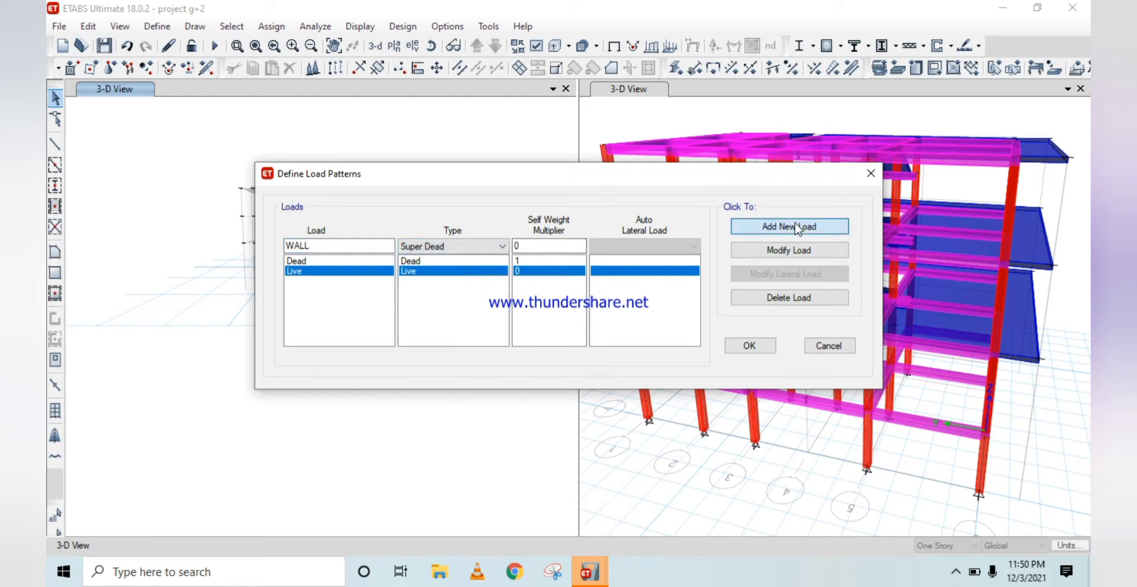
pyautogui.click(788, 227)
# - Add two more Super Dead load patterns named PARTION and FOOLR FINSH, each with a self-weight multiplier of 0
pyautogui.doubleClick(330, 249)
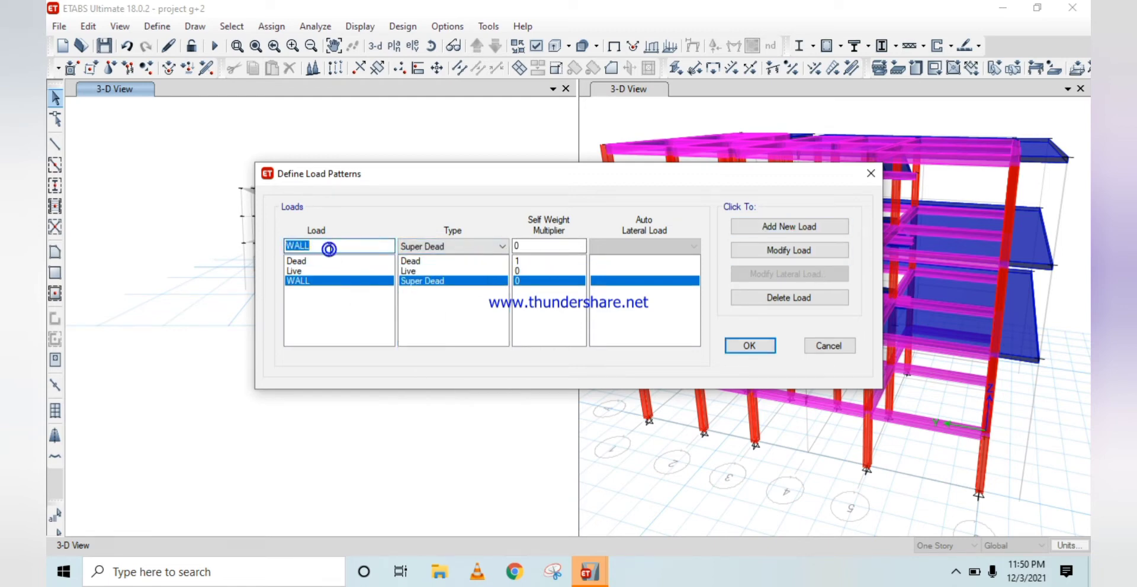
pyautogui.press('BackSpace')
pyautogui.click(797, 227)
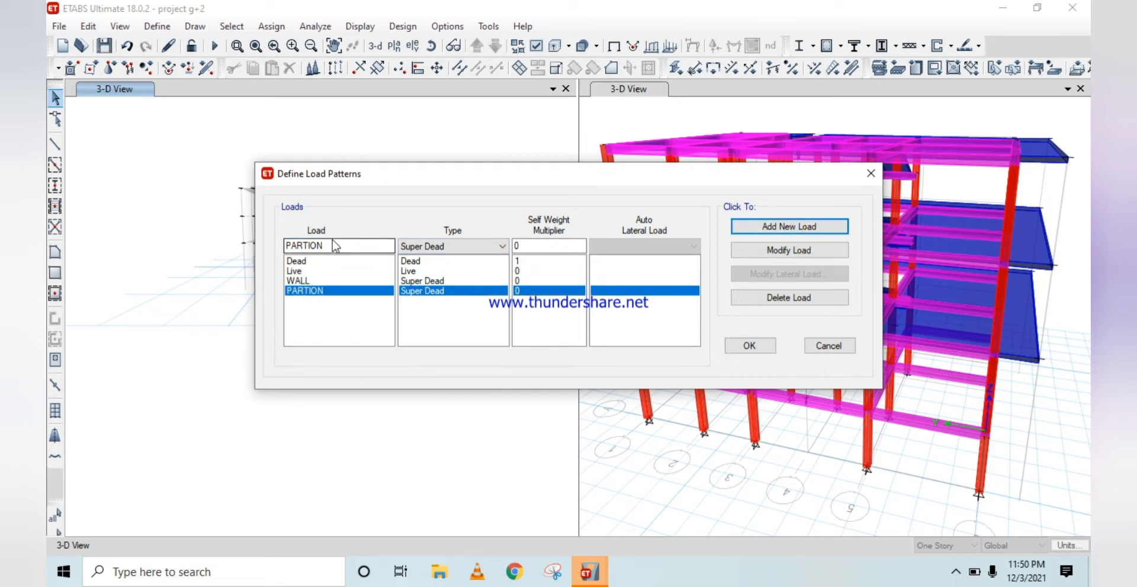
pyautogui.click(356, 247)
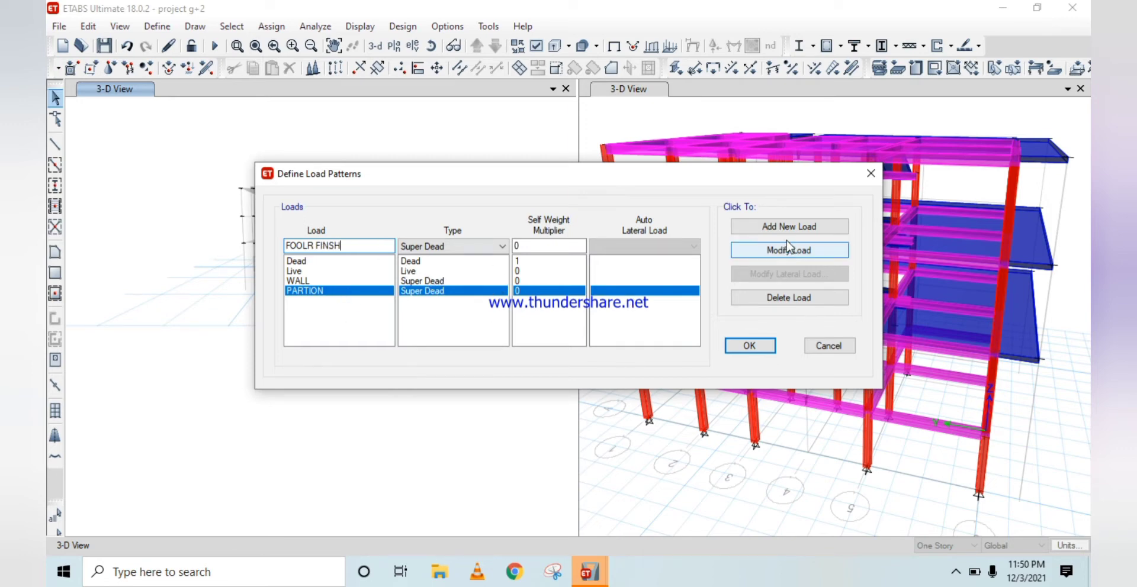
pyautogui.click(787, 225)
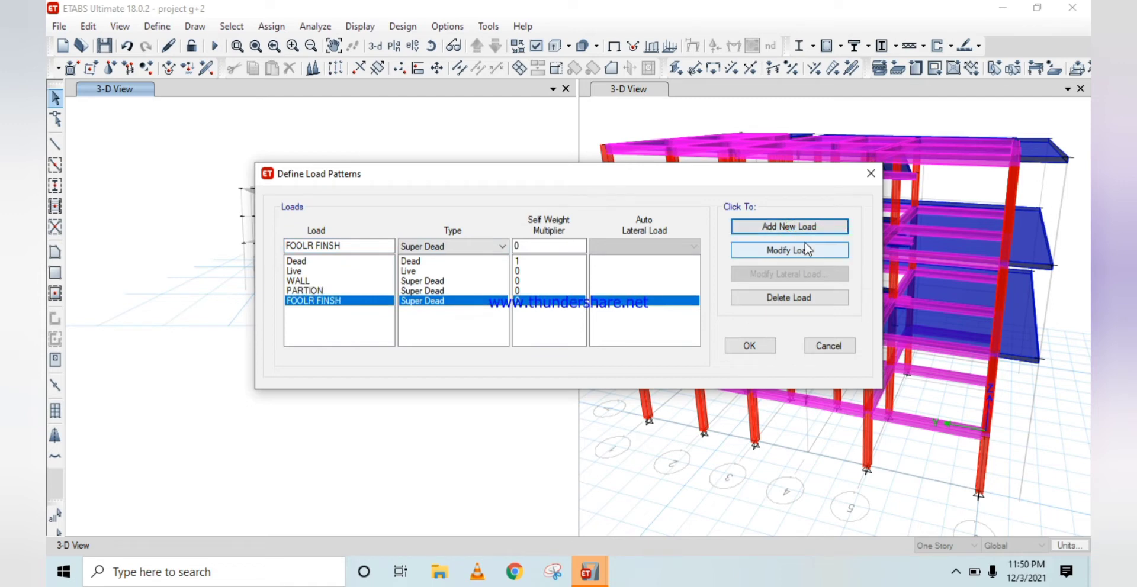
# - Add a Super Dead load pattern named ROF with a self-weight multiplier of 0
pyautogui.click(351, 248)
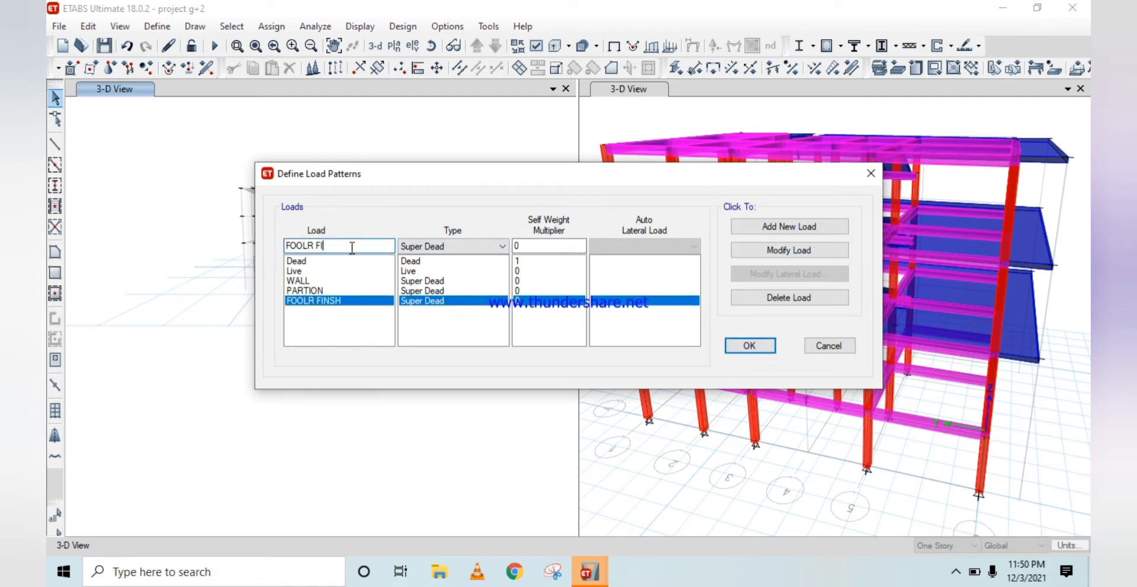
pyautogui.press('BackSpace')
pyautogui.press('BackSpace')
pyautogui.press('BackSpace')
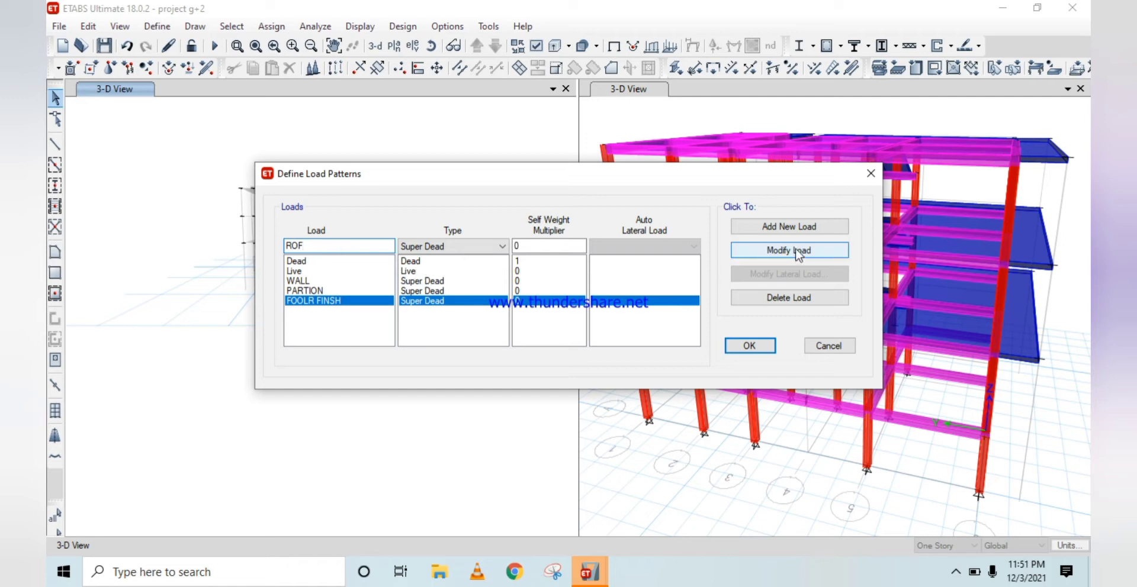
pyautogui.click(791, 228)
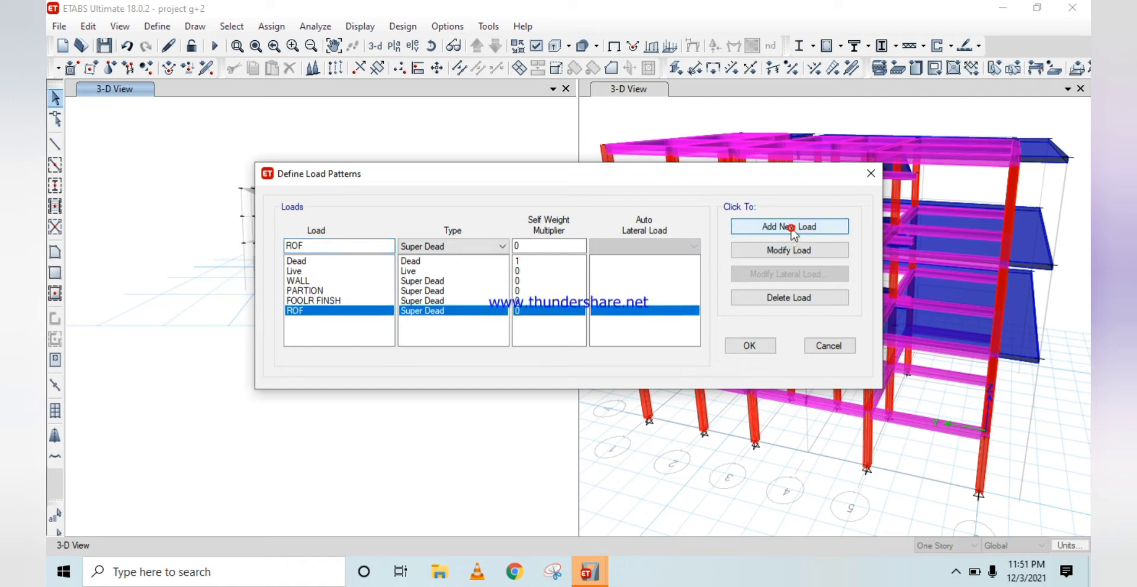
pyautogui.click(313, 248)
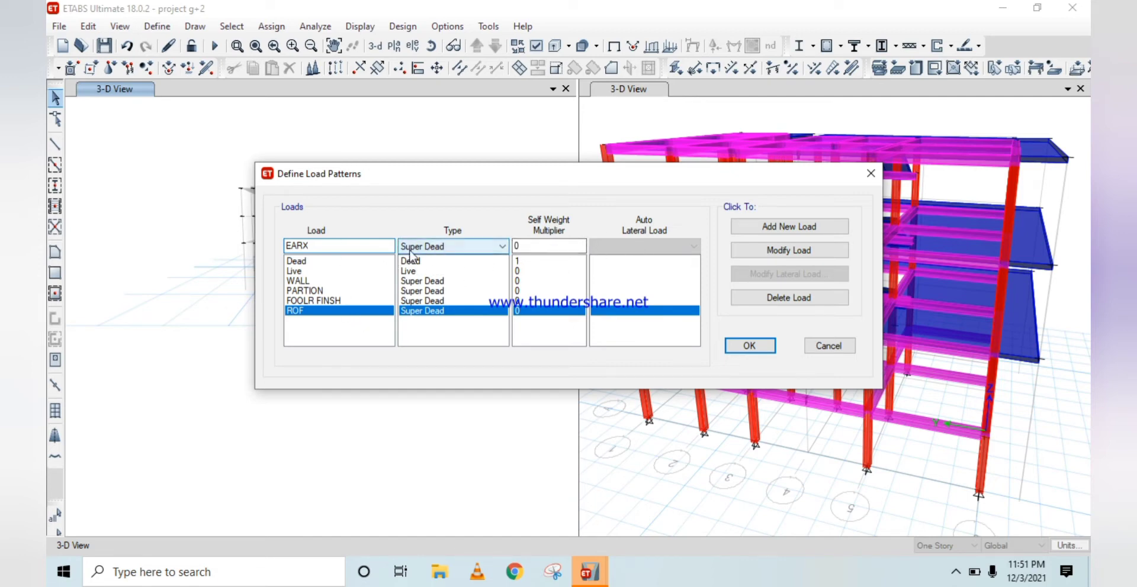
pyautogui.click(501, 247)
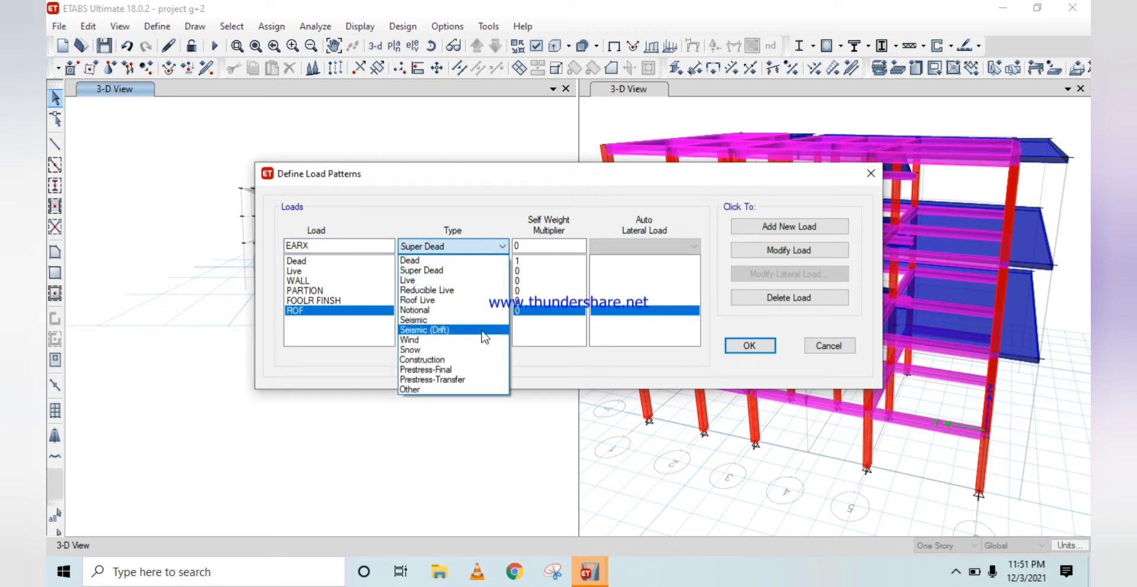
pyautogui.click(427, 320)
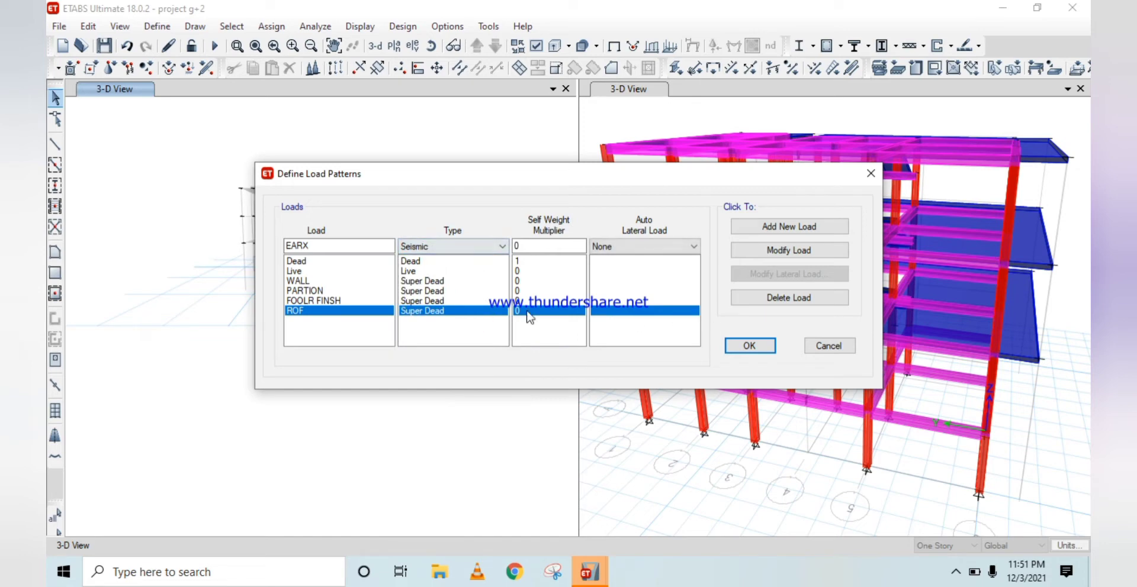
pyautogui.click(505, 247)
pyautogui.click(504, 247)
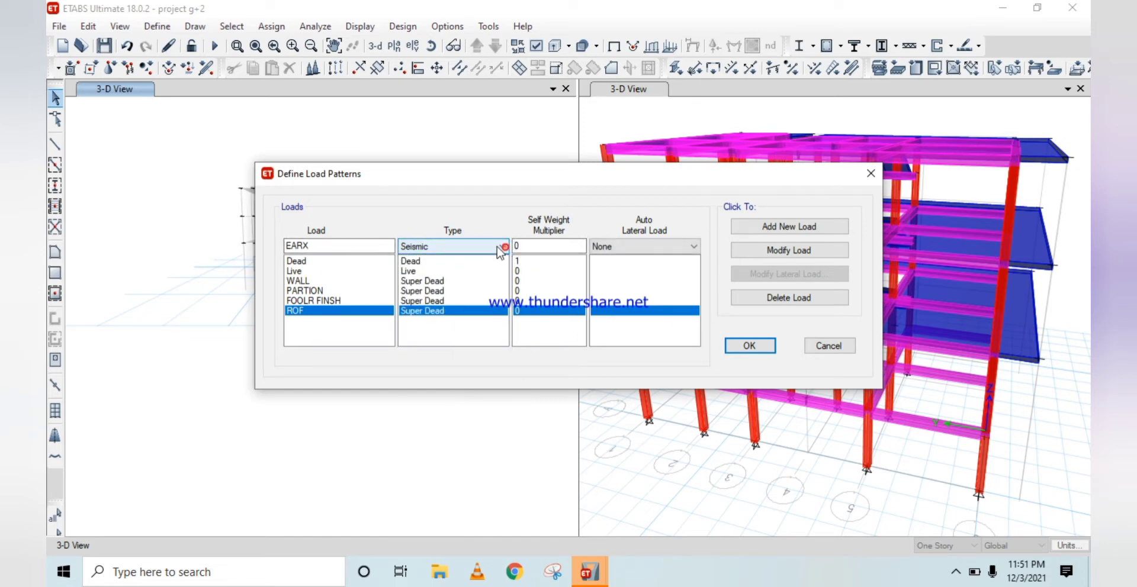
pyautogui.click(691, 248)
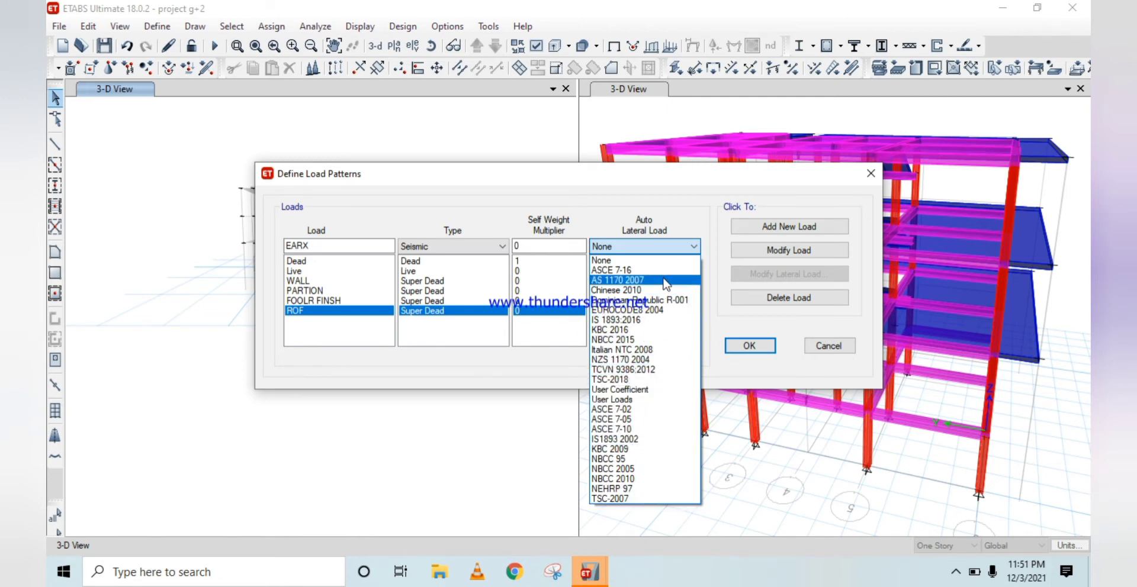
pyautogui.click(678, 263)
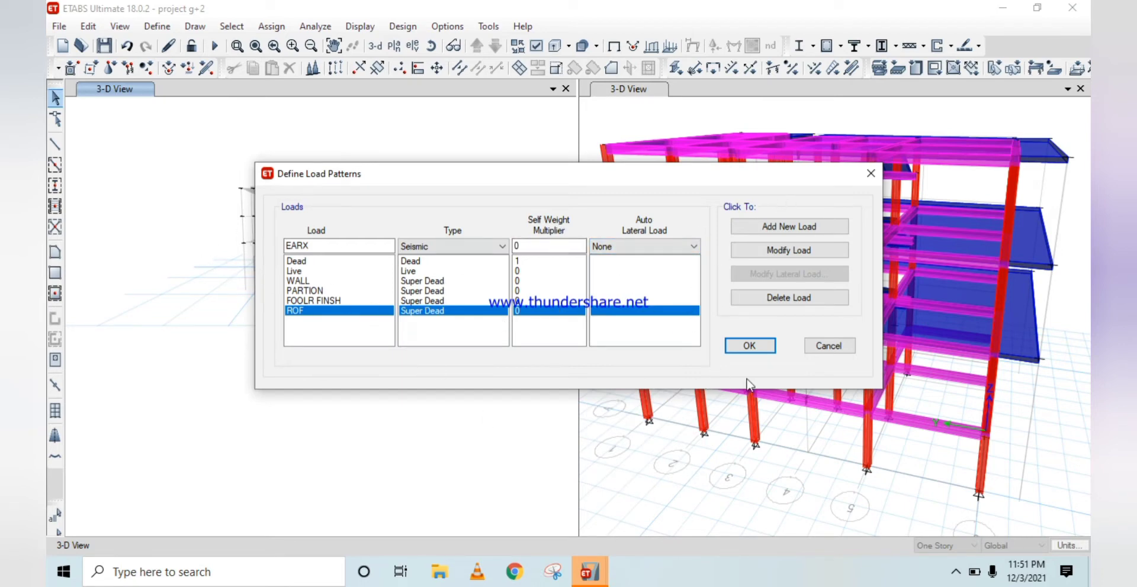
# - Save the defined load patterns without the pending EARX entry, and recheck the load pattern list
pyautogui.click(756, 348)
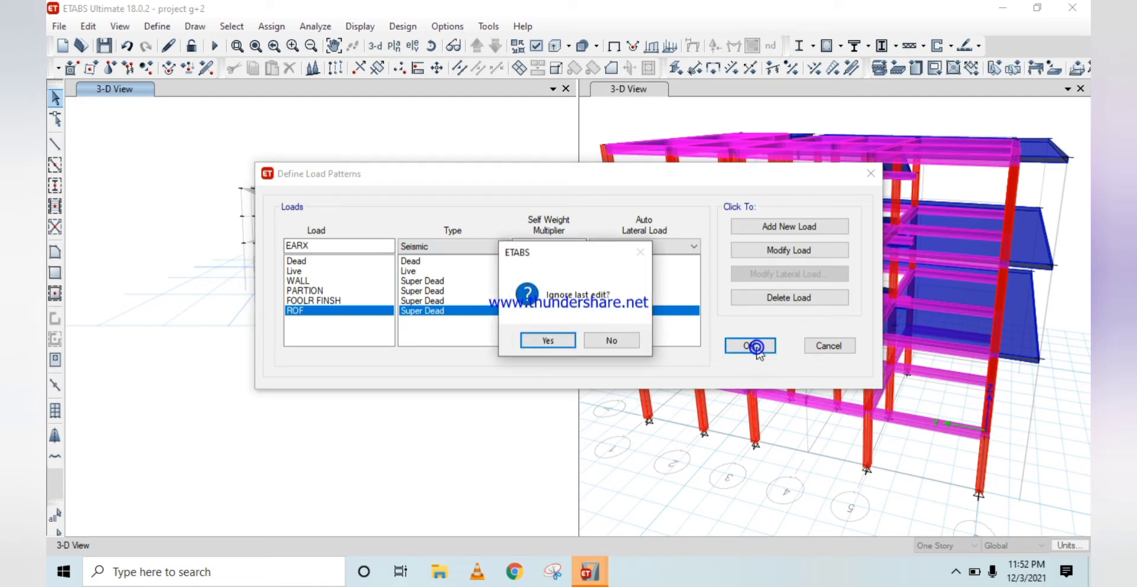
pyautogui.click(550, 343)
pyautogui.scroll(-3, 360, 265)
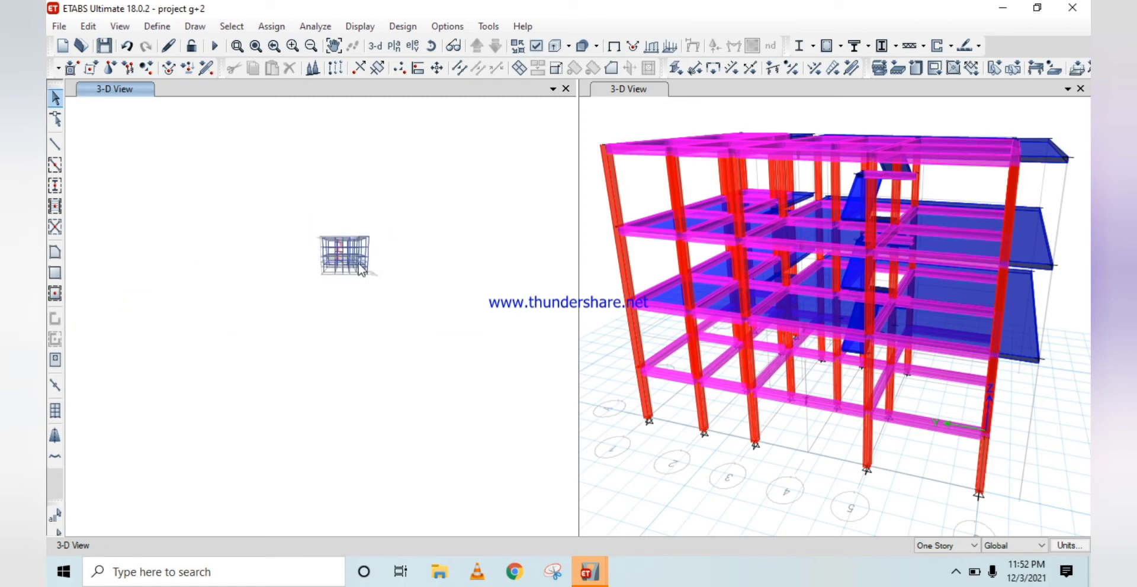
pyautogui.scroll(3, 347, 246)
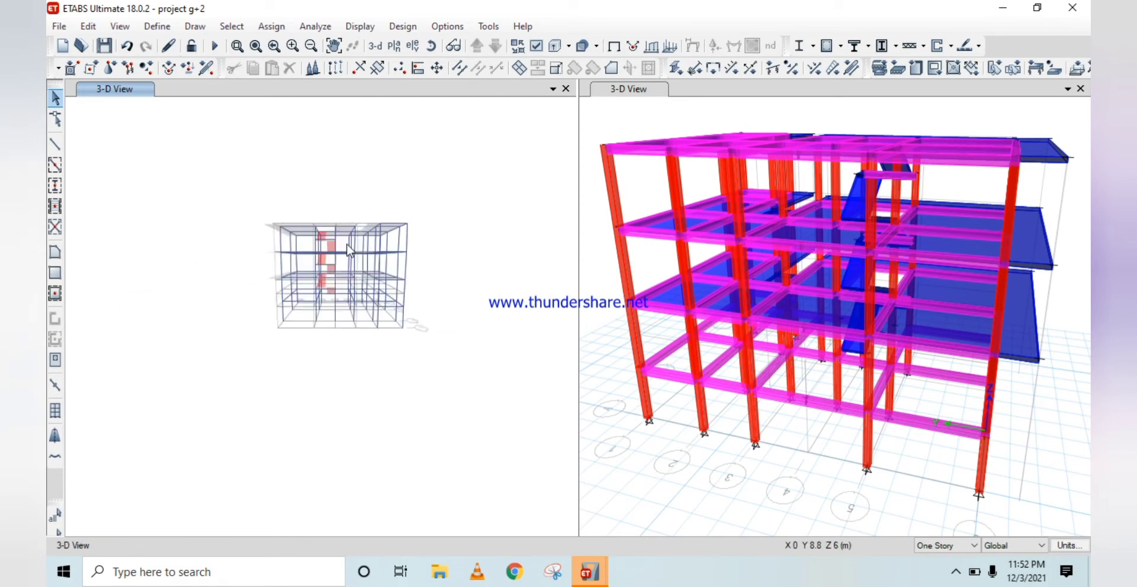
pyautogui.click(157, 26)
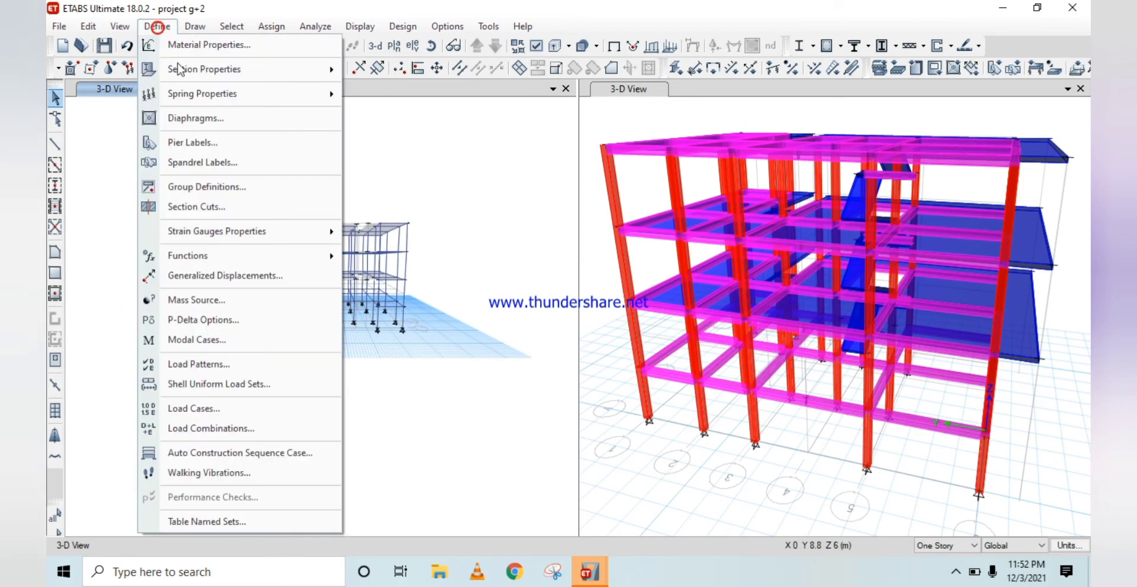
pyautogui.click(243, 368)
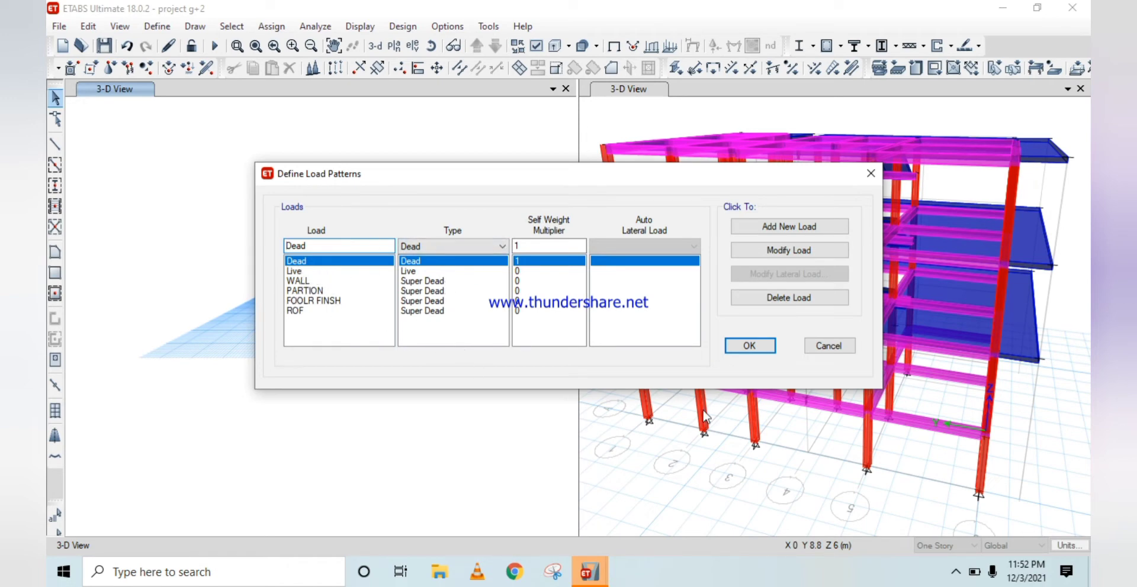
pyautogui.click(751, 348)
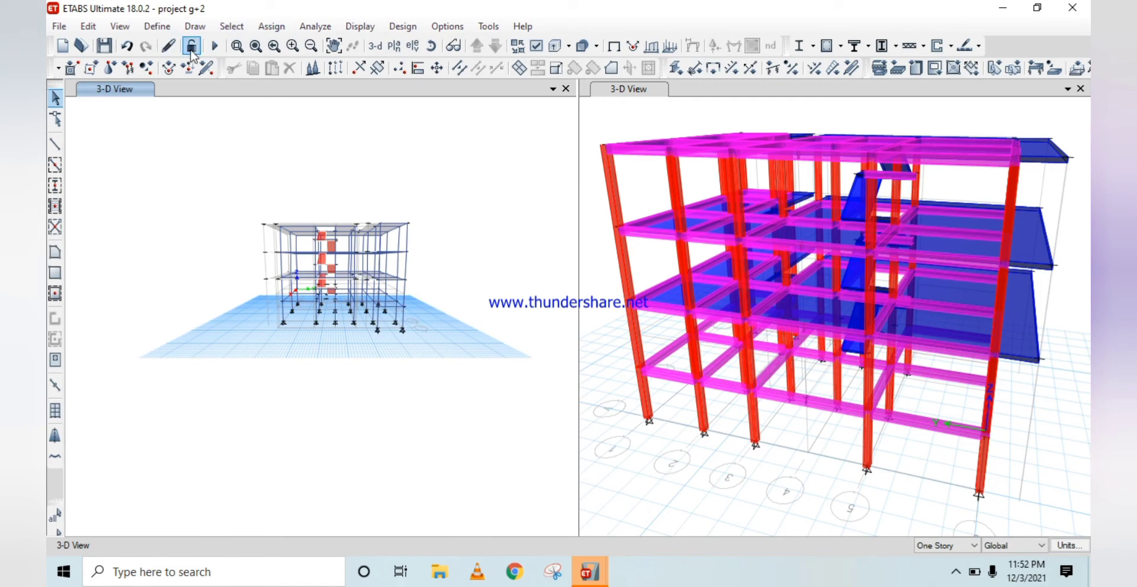
# - Add the default load combinations for Concrete Frame Design
pyautogui.click(158, 27)
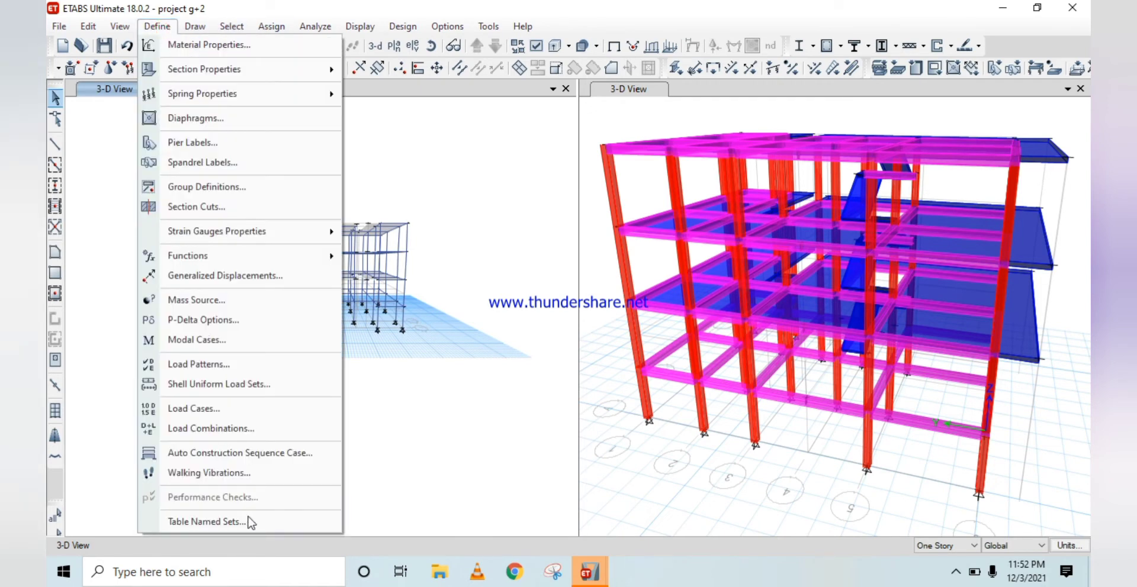
pyautogui.click(220, 429)
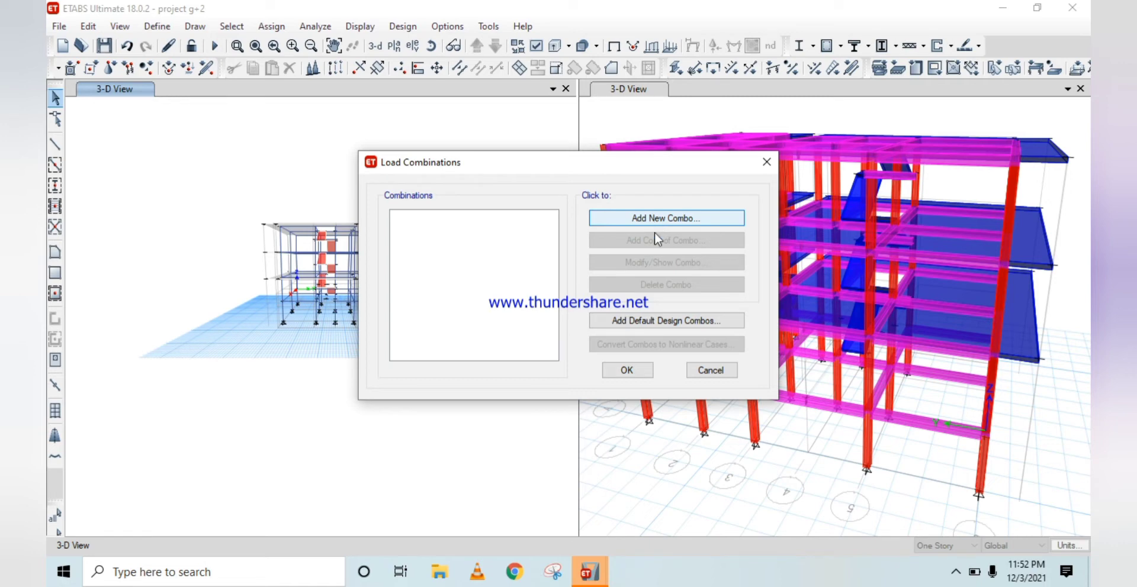
pyautogui.click(648, 325)
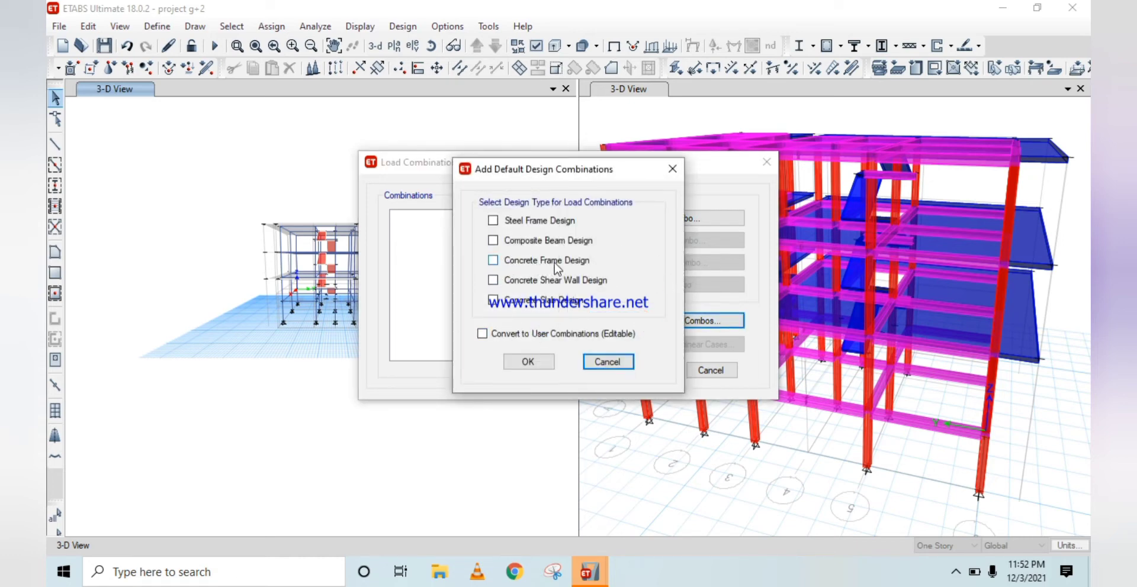
pyautogui.click(494, 262)
pyautogui.click(529, 362)
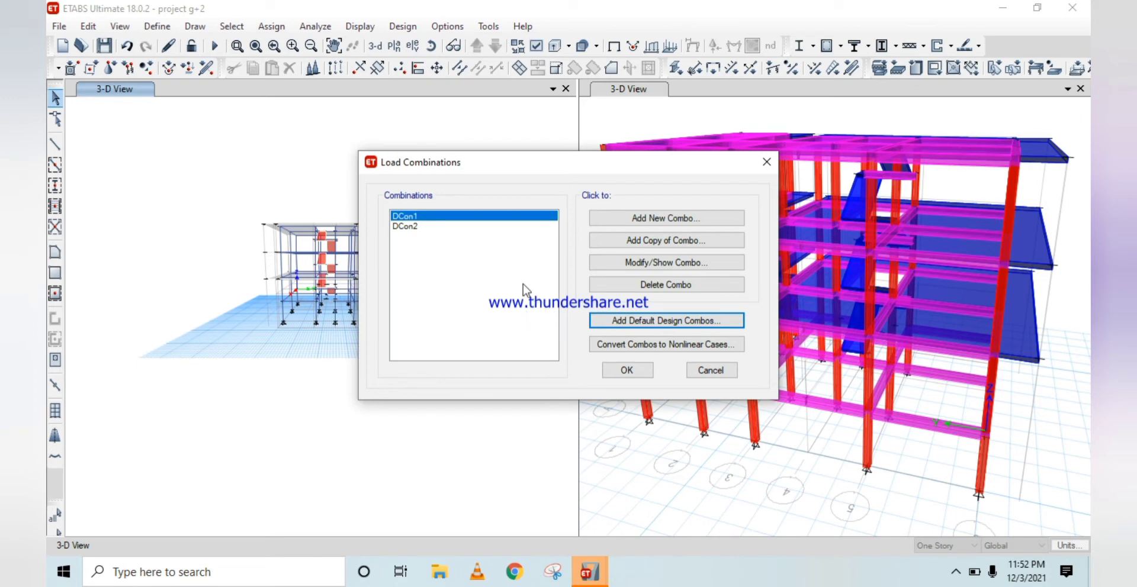
# - Examine the load cases and scale factors in the default combination DCon2
pyautogui.click(453, 228)
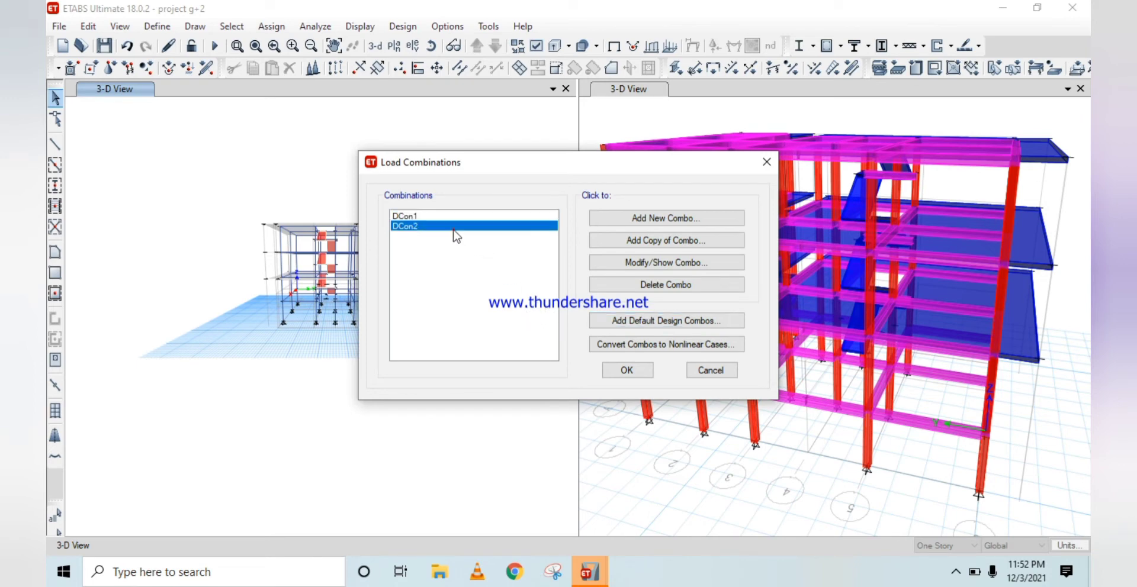
pyautogui.click(666, 264)
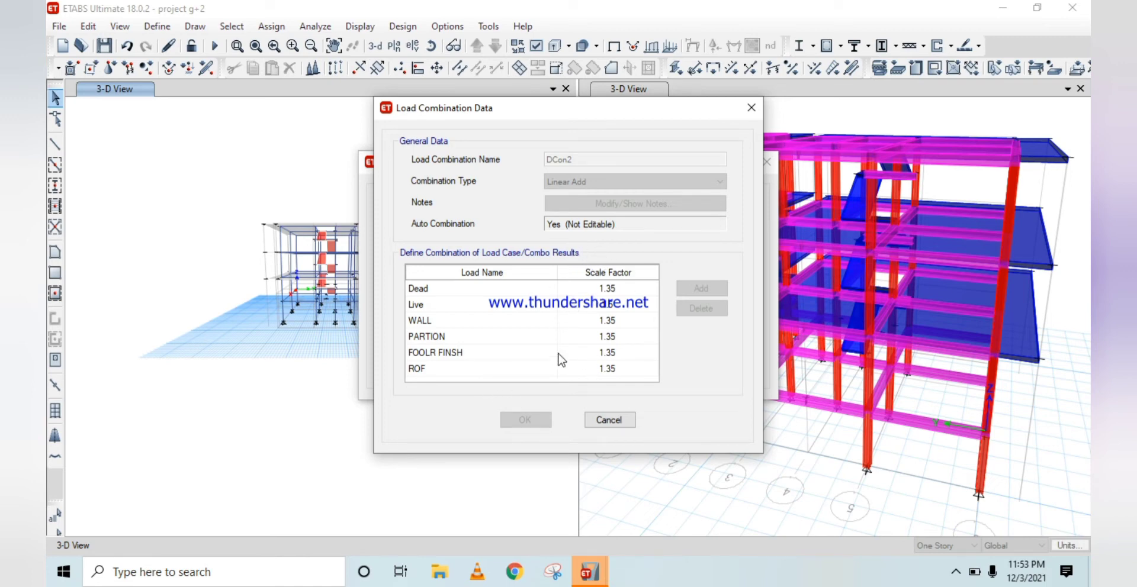
pyautogui.click(613, 420)
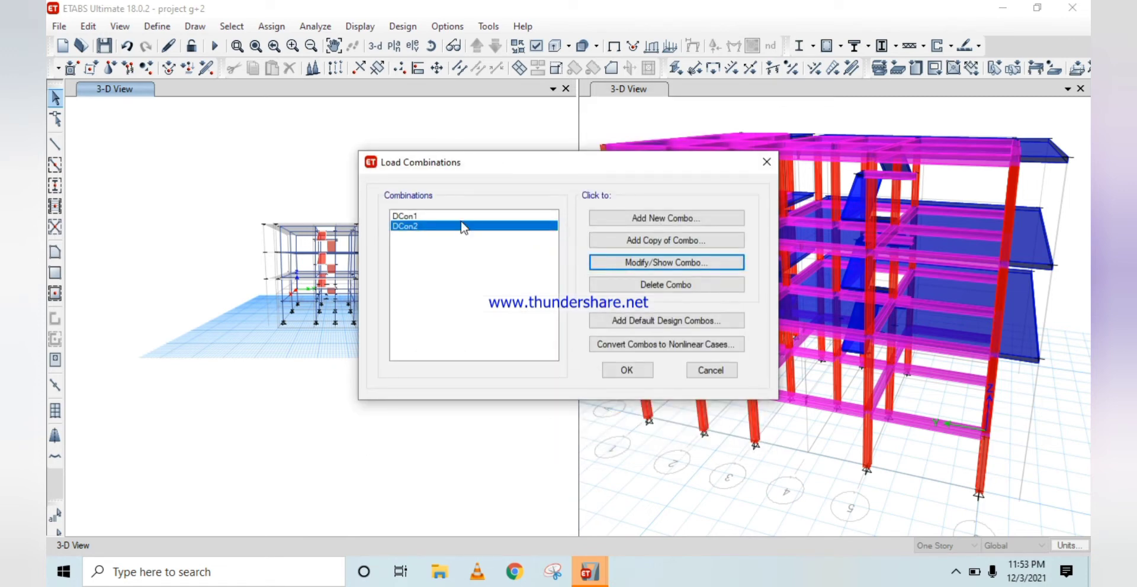
# - Delete the default load combinations DCon1 and DCon2
pyautogui.click(491, 216)
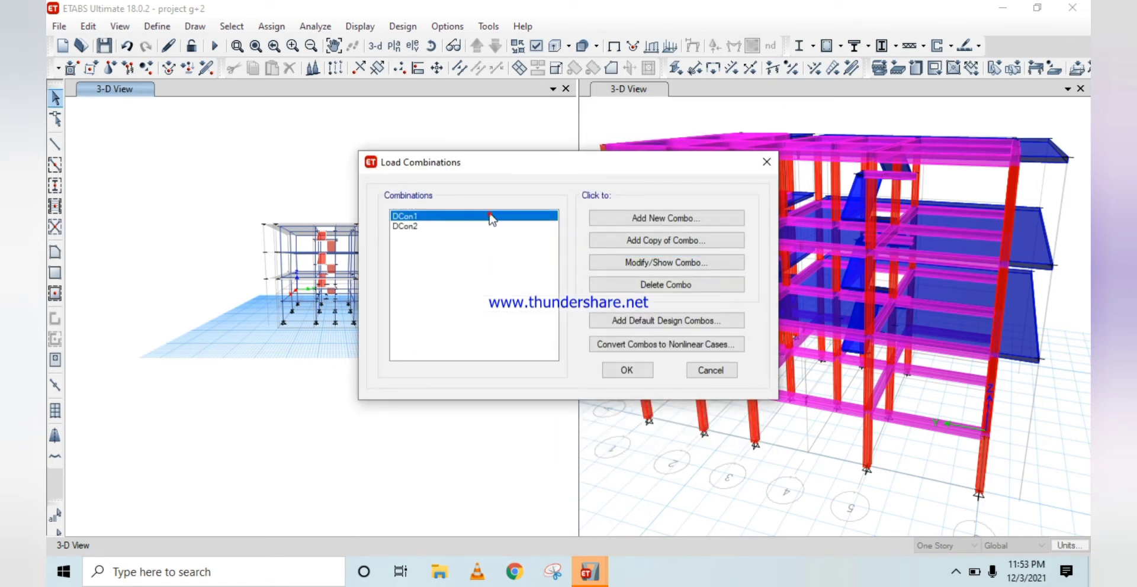
pyautogui.click(494, 235)
pyautogui.moveTo(495, 219); pyautogui.dragTo(503, 252)
pyautogui.click(649, 286)
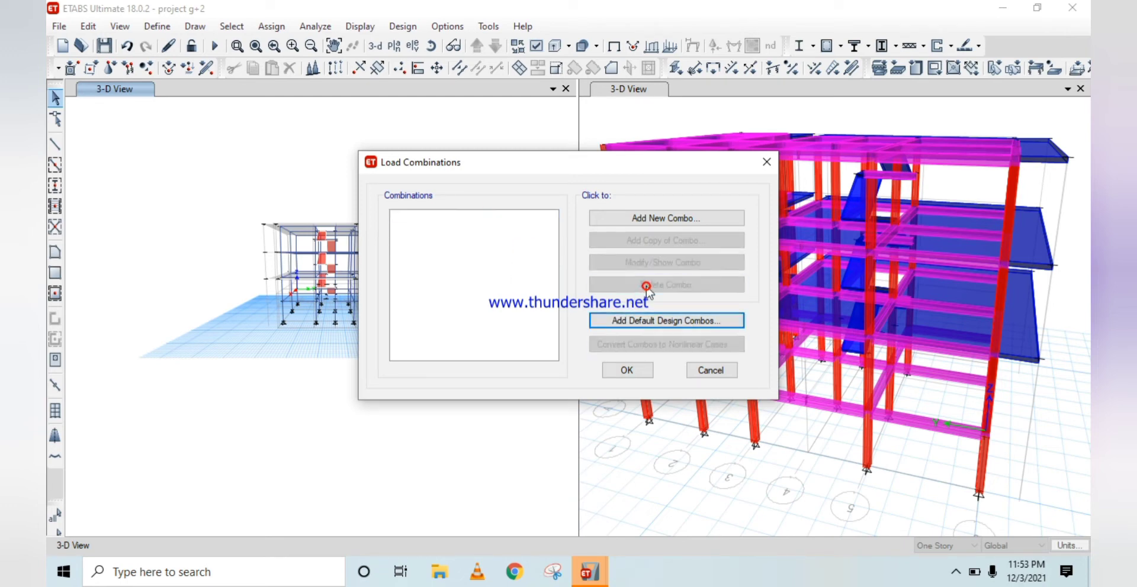
# - Create a new load combination named ULS
pyautogui.click(667, 220)
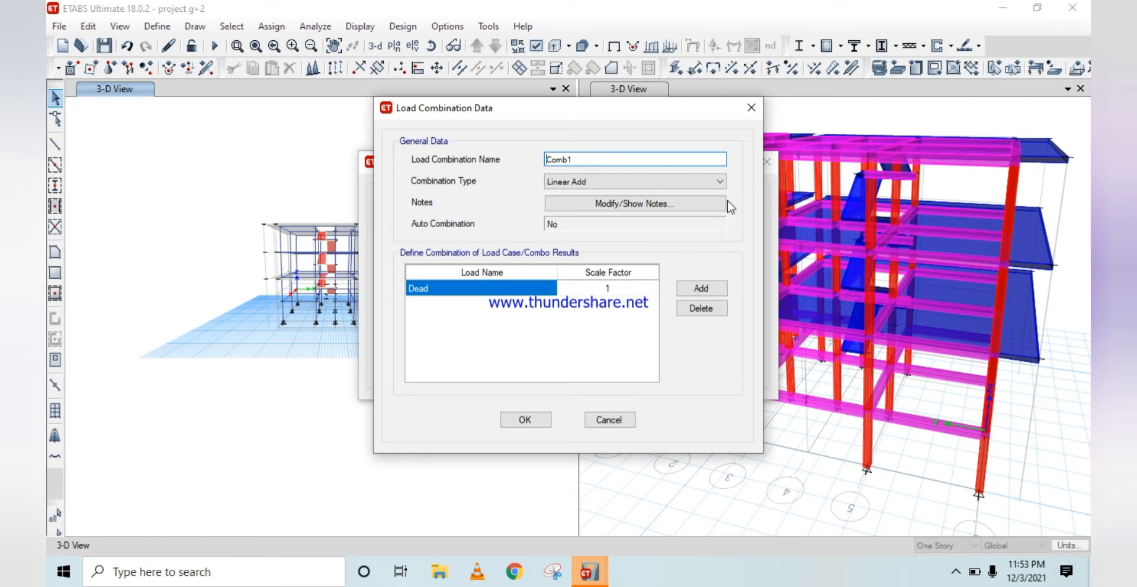
pyautogui.click(584, 161)
pyautogui.press('BackSpace')
pyautogui.press('BackSpace')
pyautogui.press('BackSpace')
pyautogui.press('BackSpace')
pyautogui.press('BackSpace')
pyautogui.write('ULS')
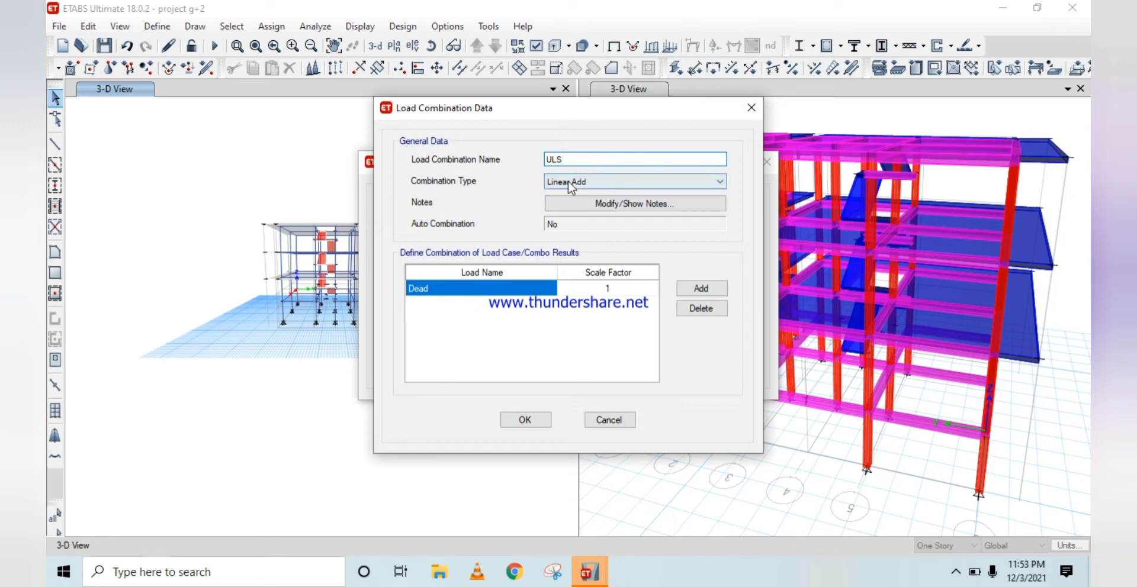
# - Add the Live, WALL and PARTION load cases to the ULS combination
pyautogui.click(702, 289)
pyautogui.click(704, 289)
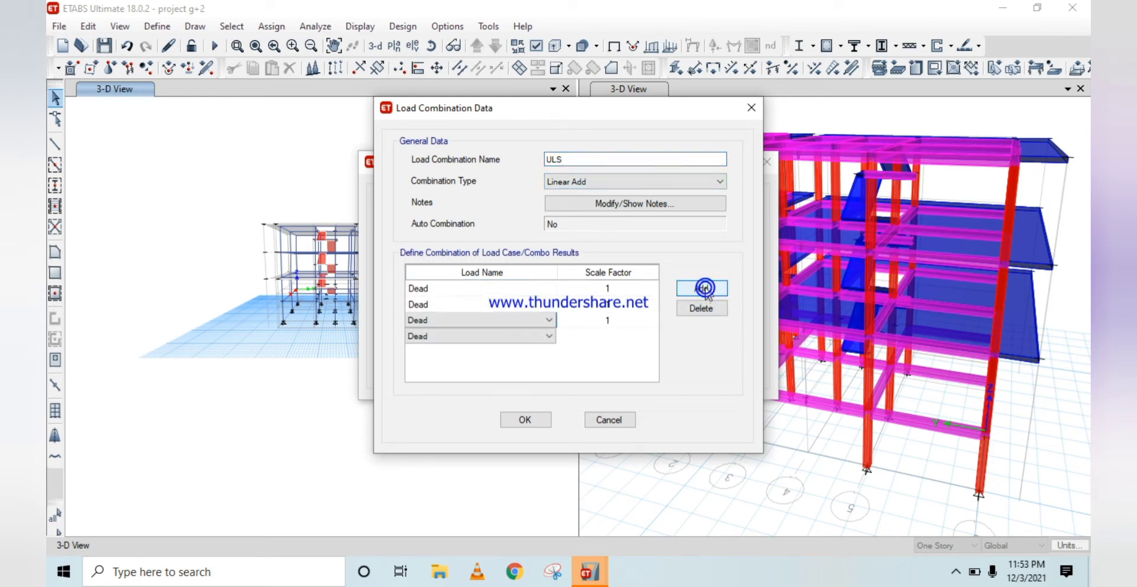
pyautogui.click(705, 290)
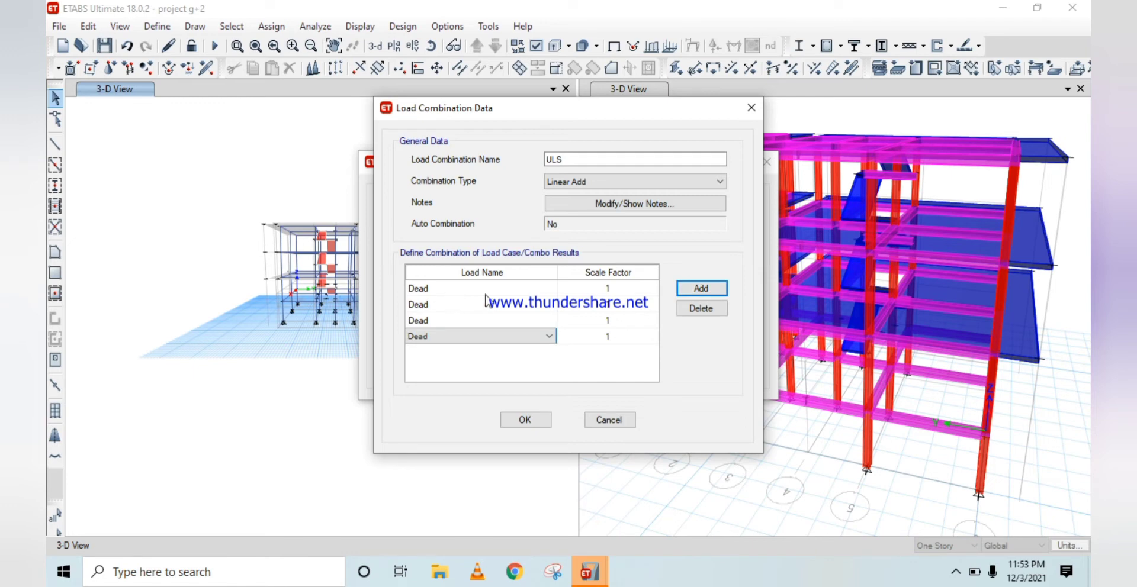
pyautogui.click(520, 305)
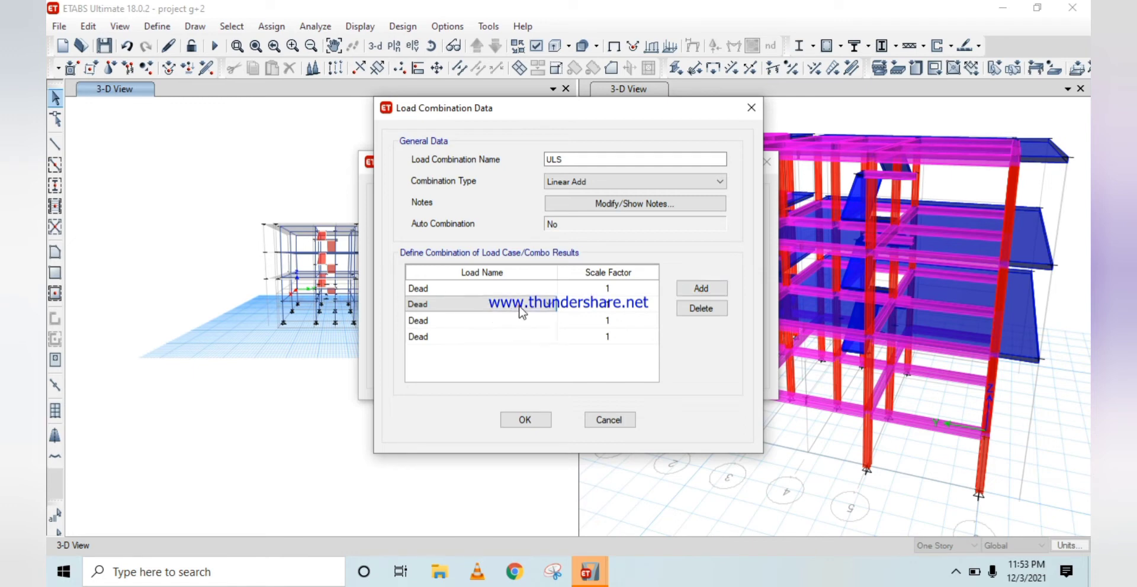
pyautogui.click(550, 308)
pyautogui.click(548, 329)
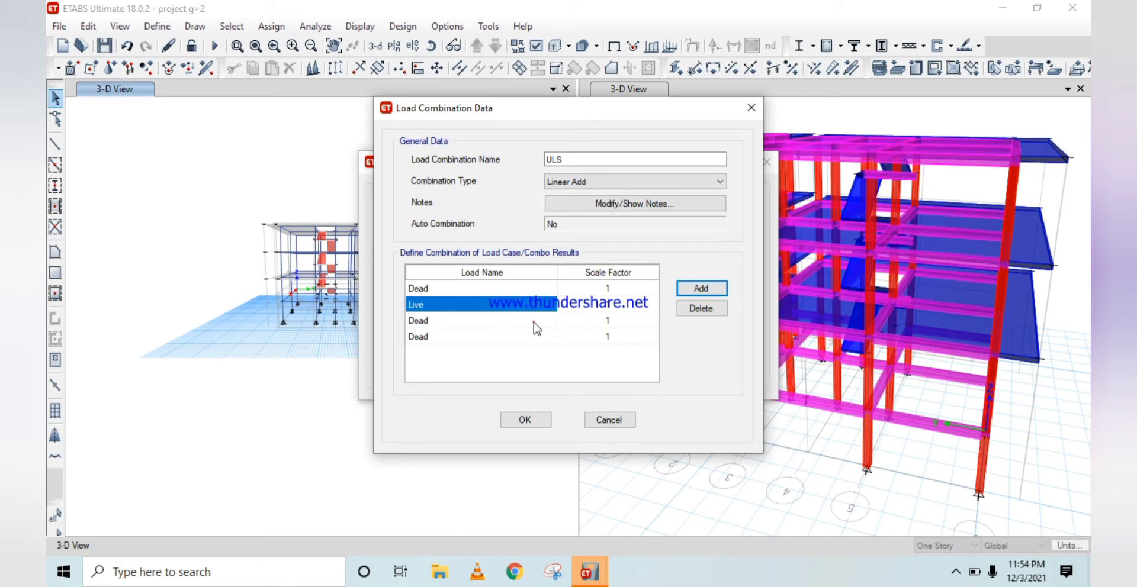
pyautogui.click(534, 322)
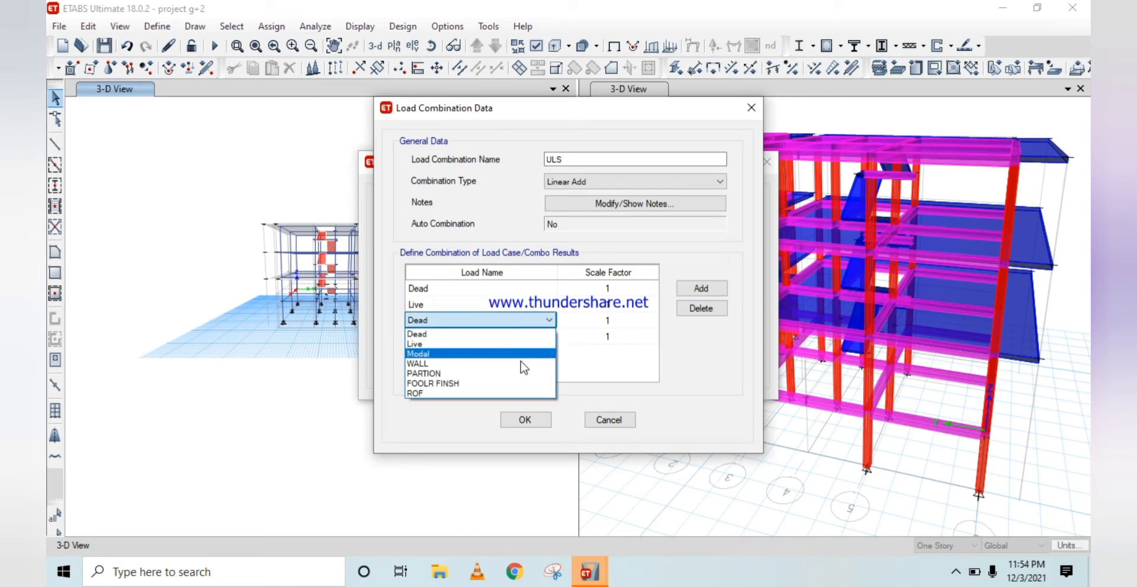
pyautogui.click(520, 363)
pyautogui.click(534, 333)
pyautogui.click(534, 335)
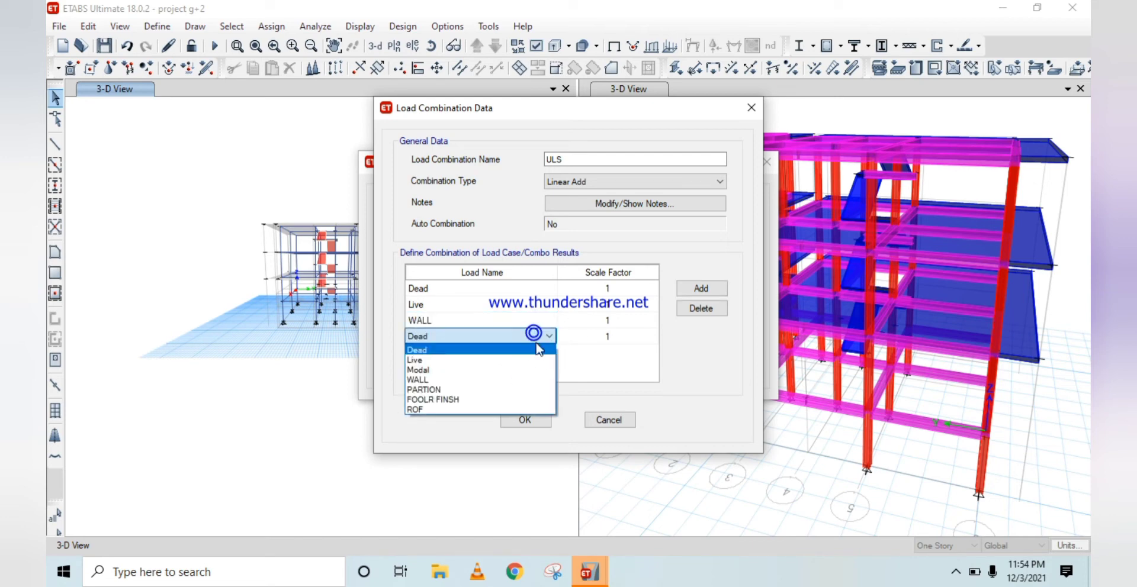
pyautogui.click(535, 389)
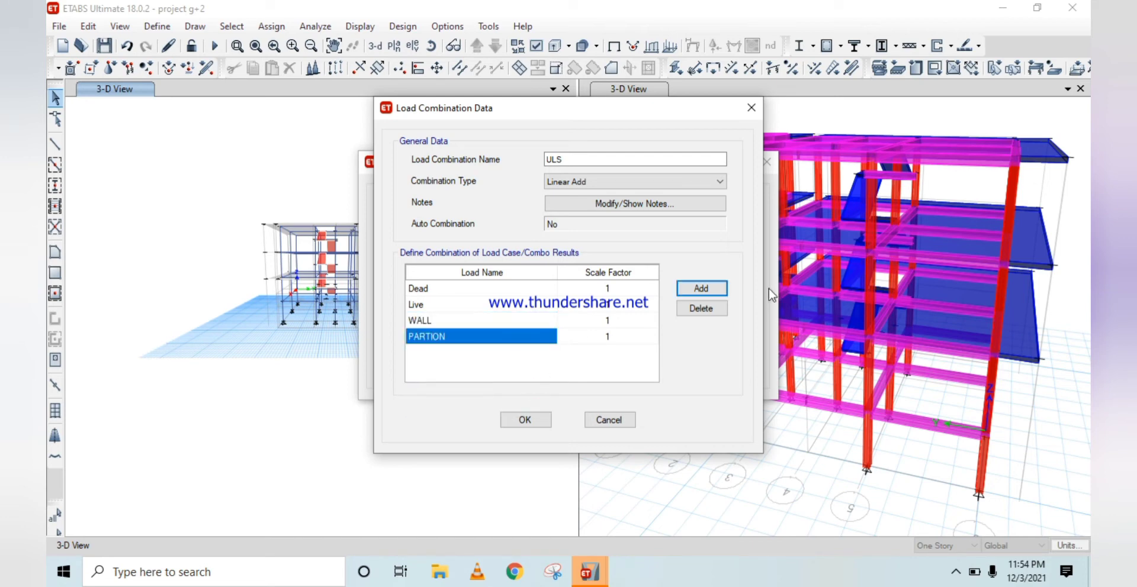
# - Add the FOOLR FINSH and ROF load cases to the ULS combination
pyautogui.click(701, 288)
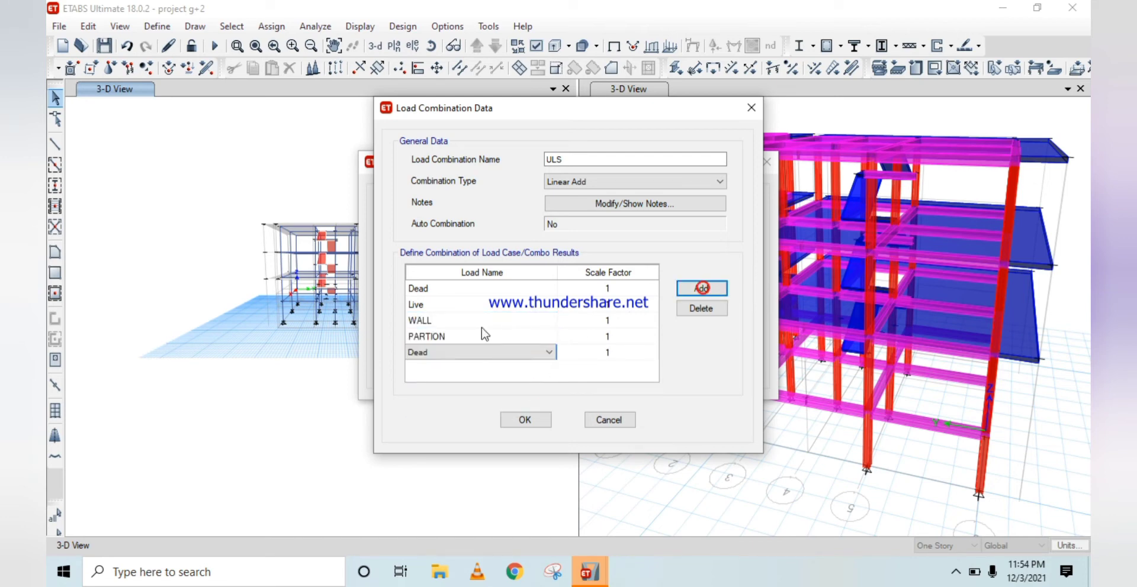
pyautogui.click(538, 356)
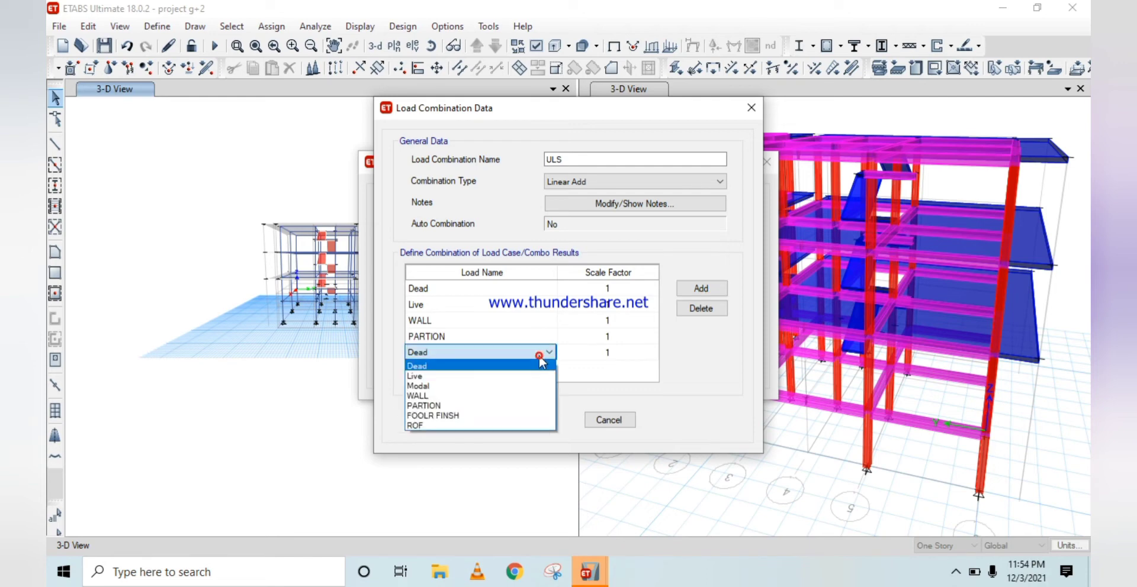
pyautogui.click(535, 417)
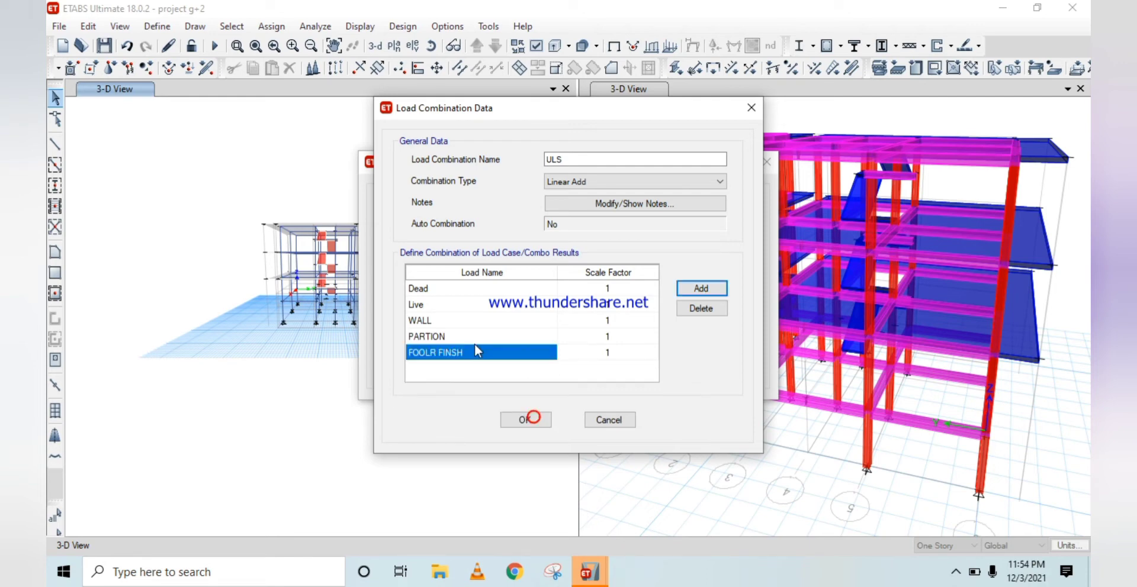
pyautogui.click(709, 289)
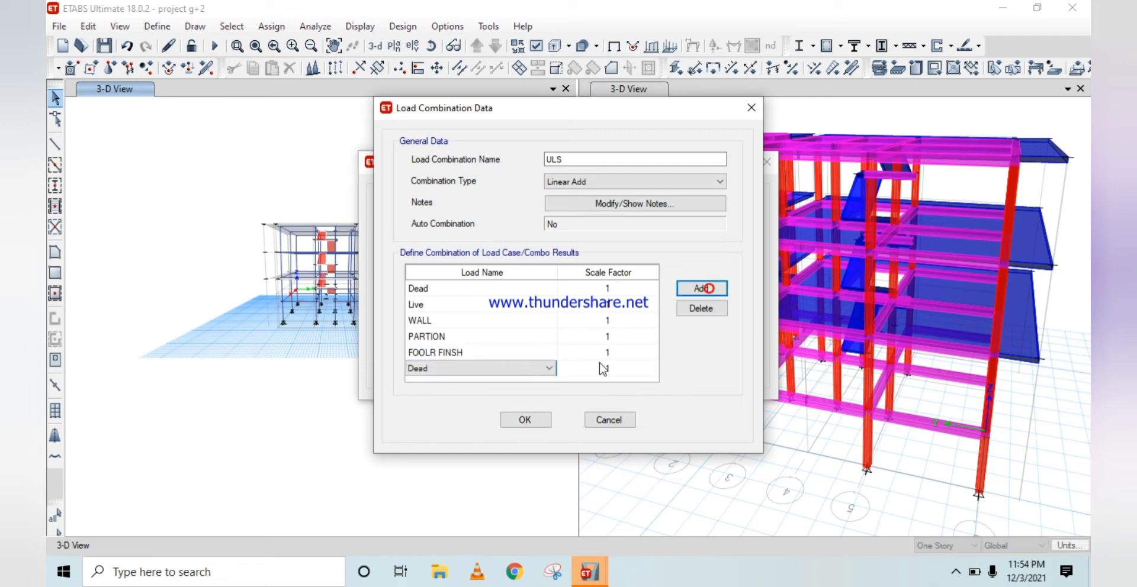
pyautogui.click(502, 371)
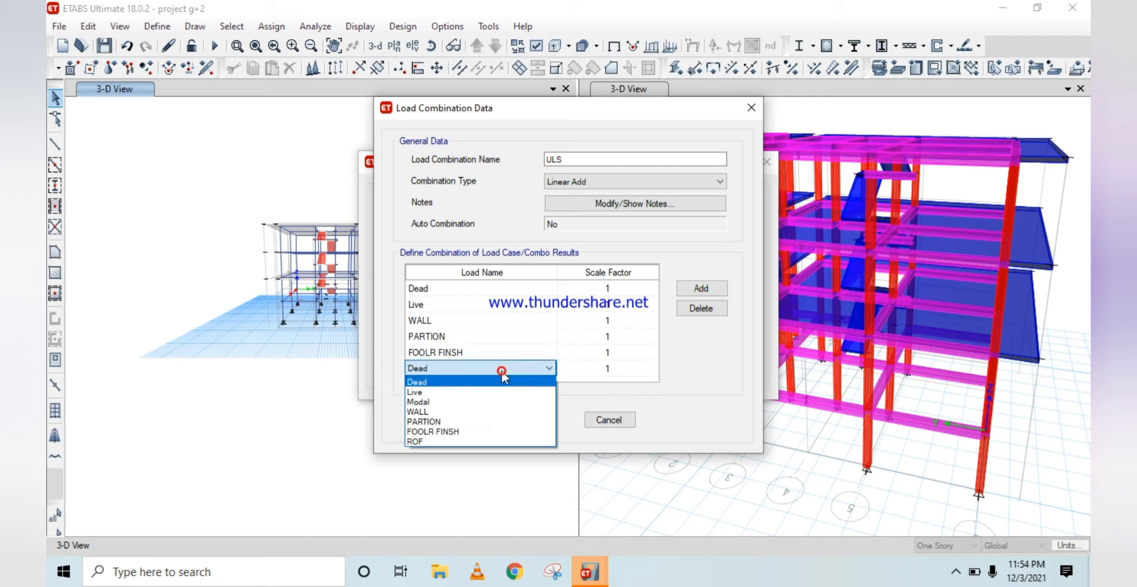
pyautogui.click(508, 442)
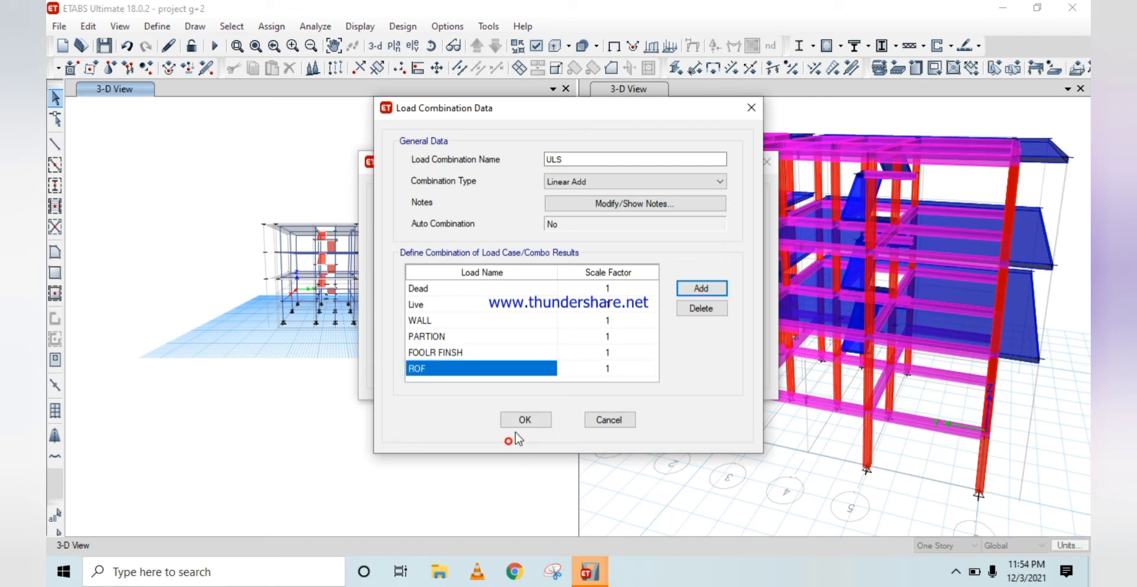
# - Set the ULS scale factors to 1.35 for Dead and 1.5 for Live
pyautogui.click(624, 289)
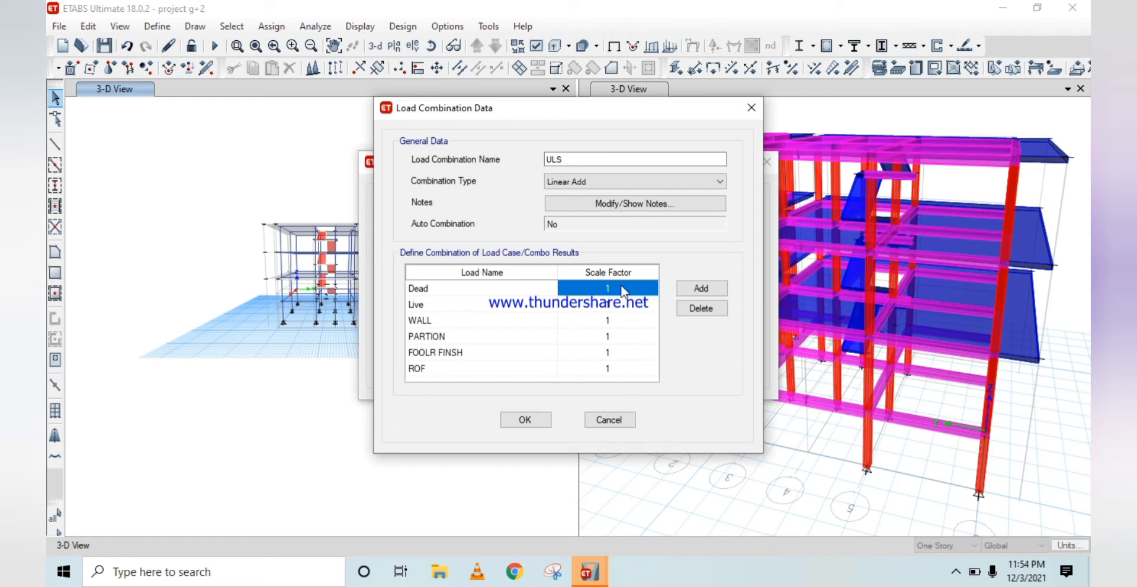
pyautogui.click(621, 287)
pyautogui.write('.')
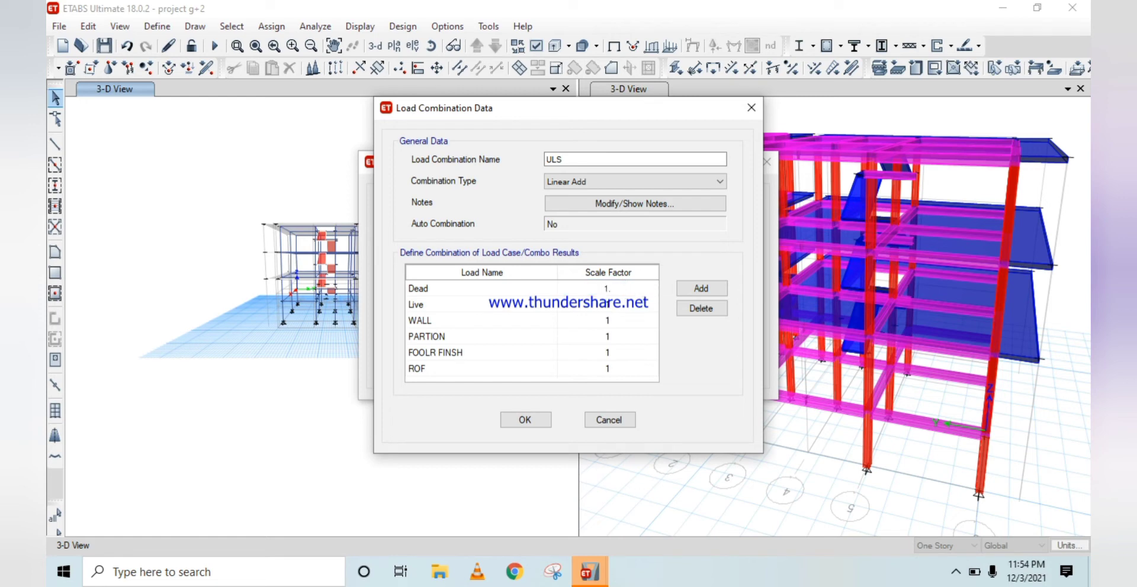
pyautogui.write('35')
pyautogui.click(616, 307)
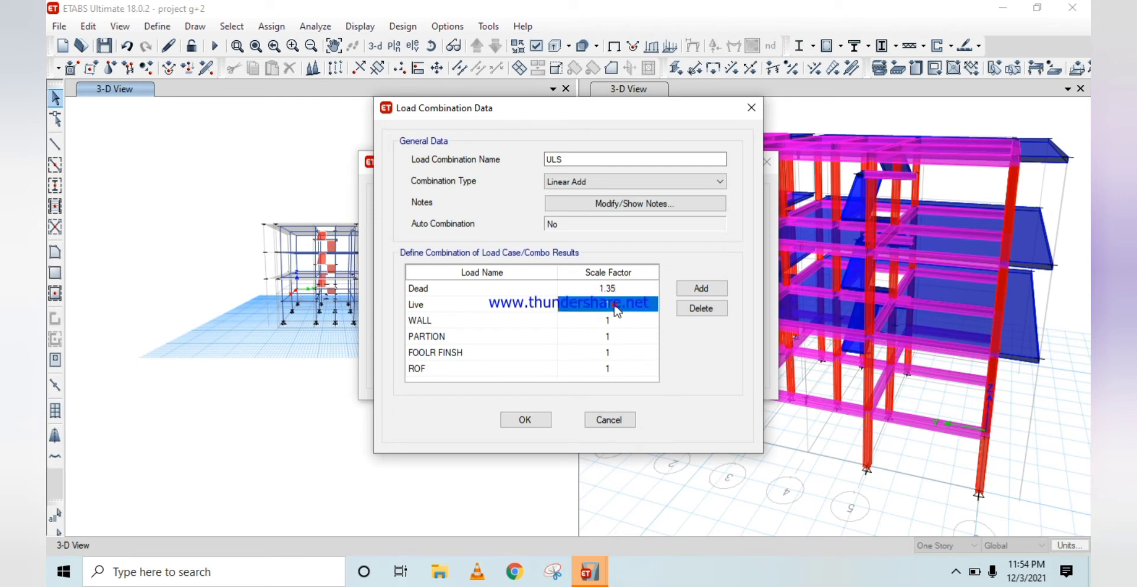
pyautogui.click(614, 307)
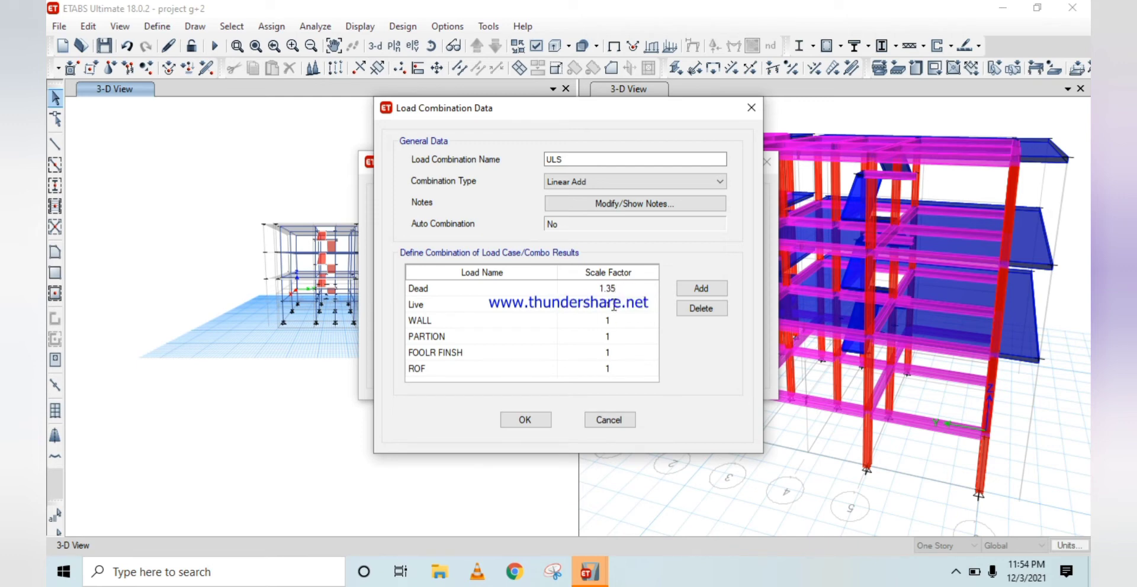
pyautogui.write('.5')
# - Set the ULS scale factors of WALL and PARTION to 1.35 each
pyautogui.click(611, 322)
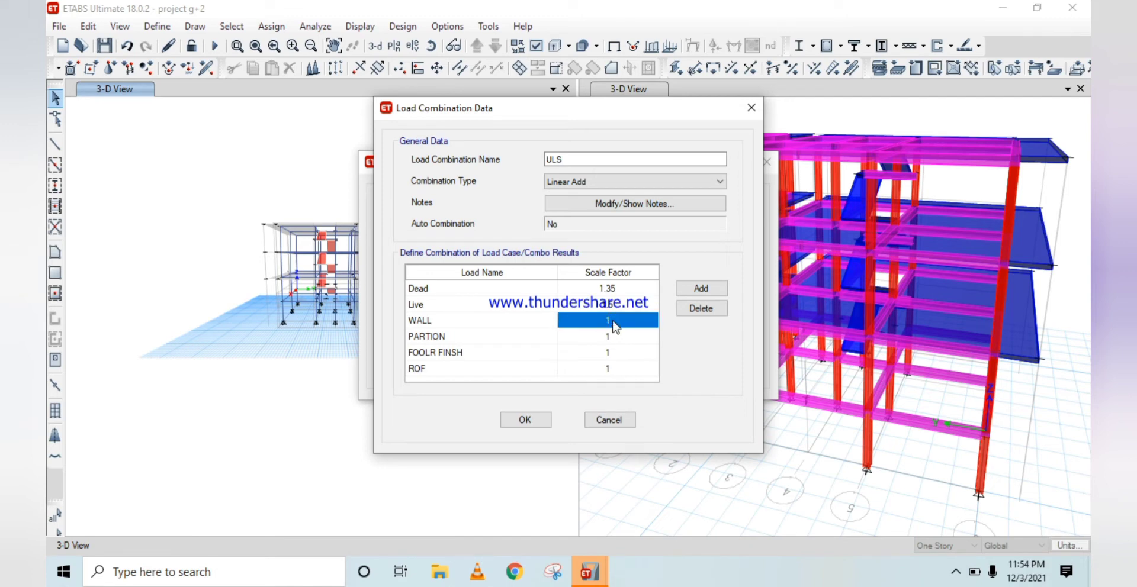
pyautogui.click(614, 321)
pyautogui.write('.')
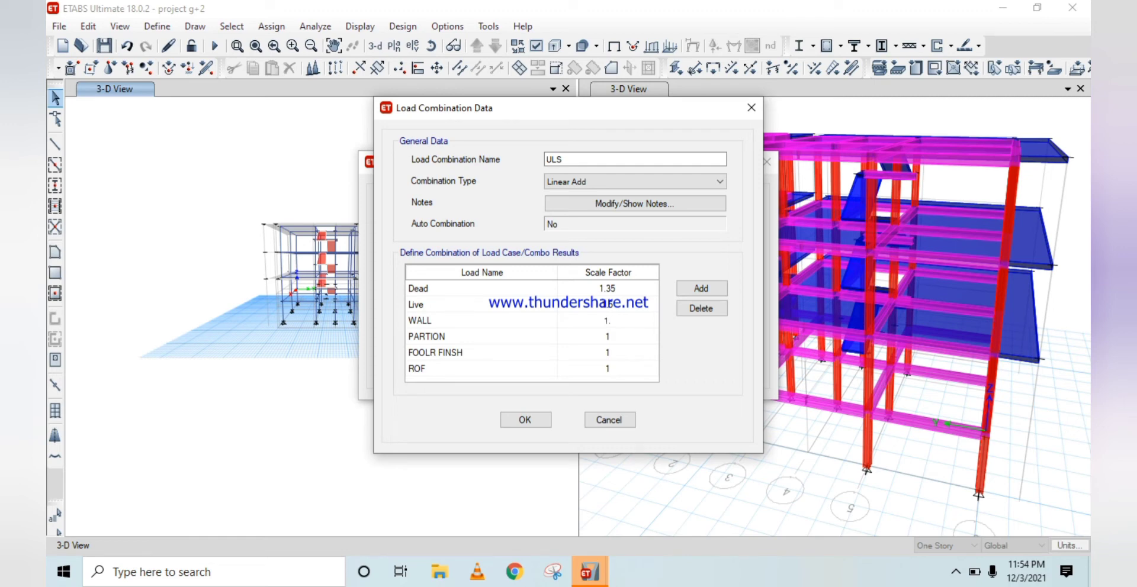
pyautogui.write('35')
pyautogui.click(628, 337)
pyautogui.click(627, 336)
pyautogui.write('.35')
# - Set the ULS scale factors of FOOLR FINSH and ROF to 1.35 each and save the combination
pyautogui.click(629, 354)
pyautogui.click(628, 353)
pyautogui.write('.35')
pyautogui.click(618, 368)
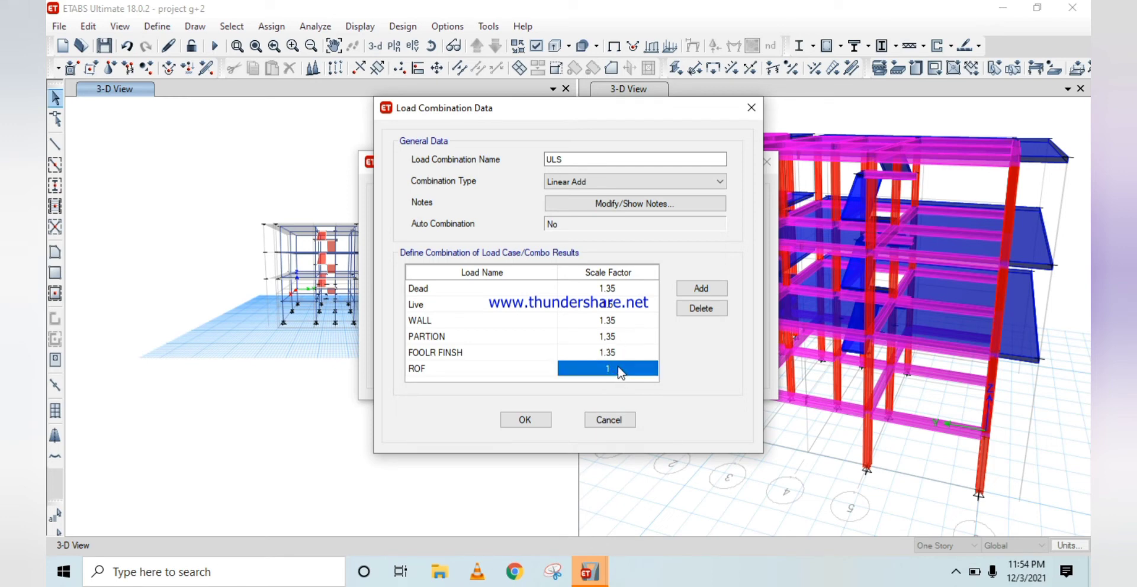
pyautogui.click(619, 368)
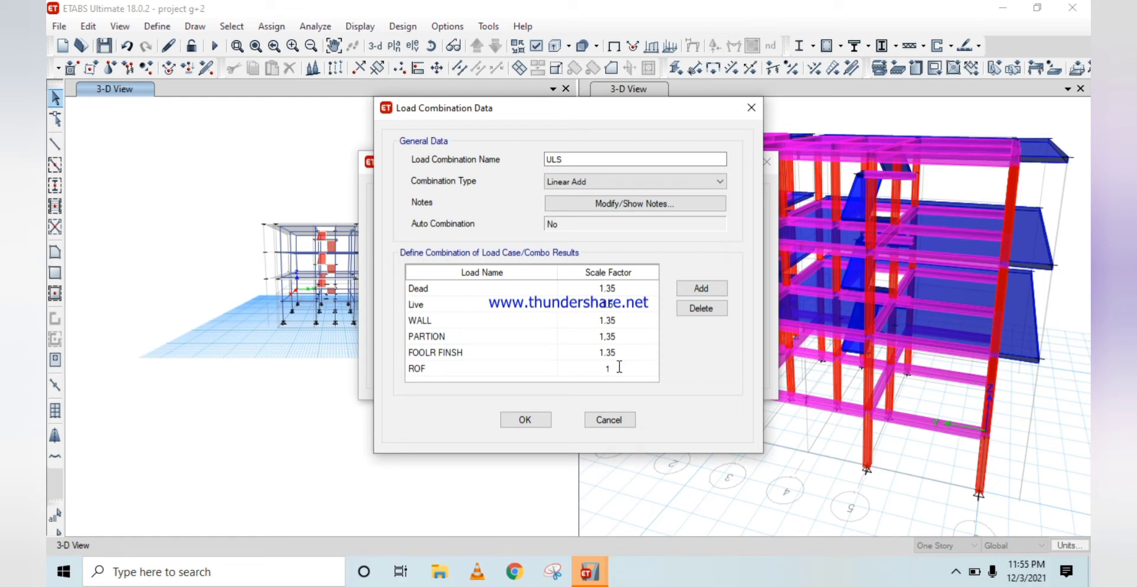
pyautogui.write('.35')
pyautogui.click(527, 420)
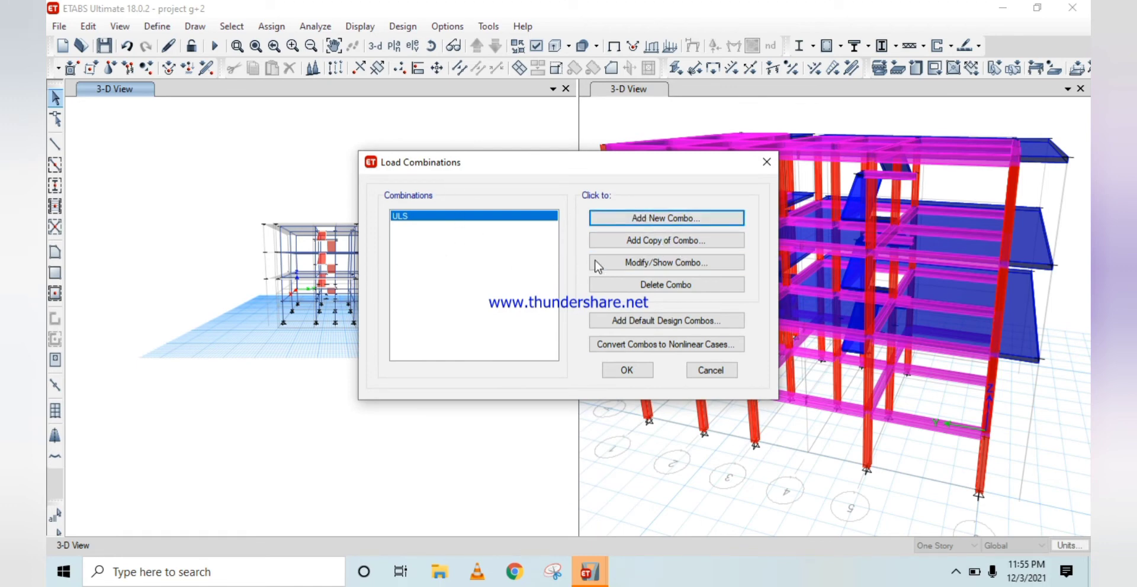
# - Create another new load combination named SLS
pyautogui.click(661, 220)
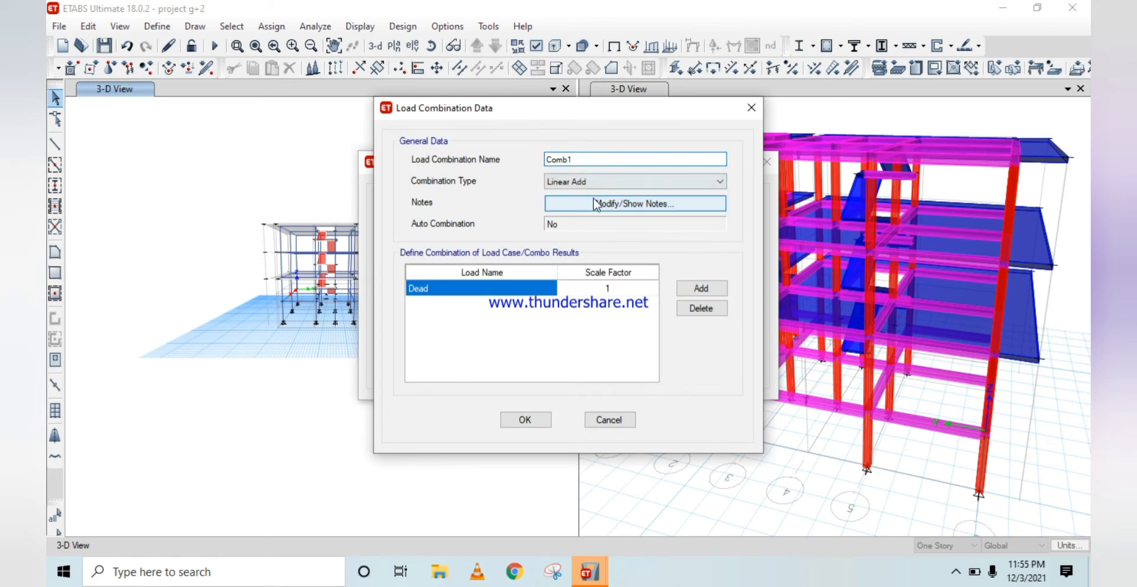
pyautogui.click(589, 159)
pyautogui.press('BackSpace')
pyautogui.press('BackSpace')
pyautogui.press('BackSpace')
pyautogui.press('BackSpace')
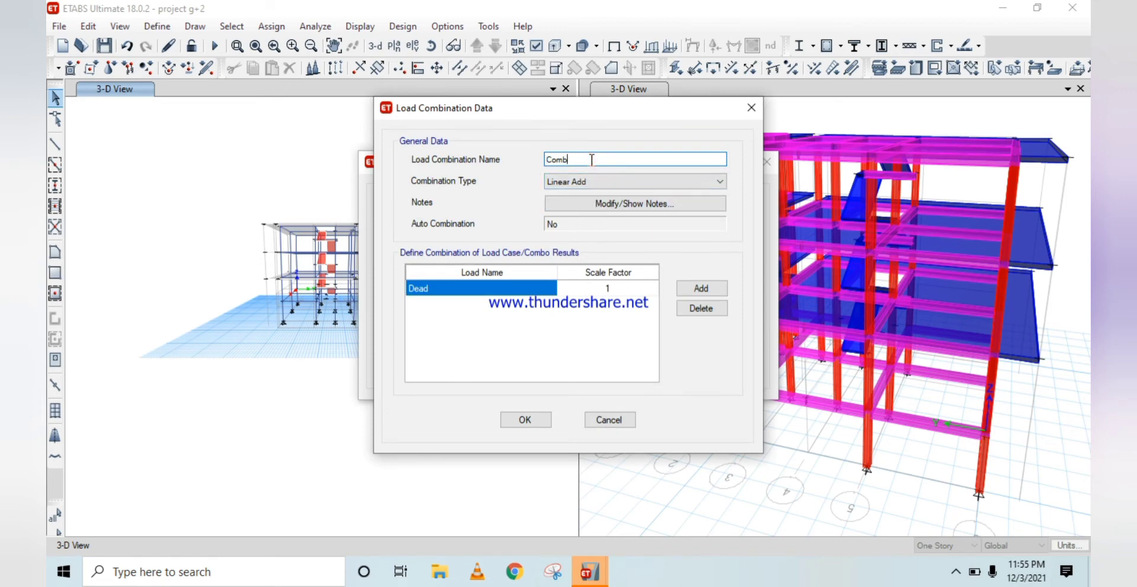
pyautogui.press('BackSpace')
pyautogui.write('SLS')
# - Add four more load rows to the SLS combination and assign the Live case to the second row
pyautogui.click(701, 290)
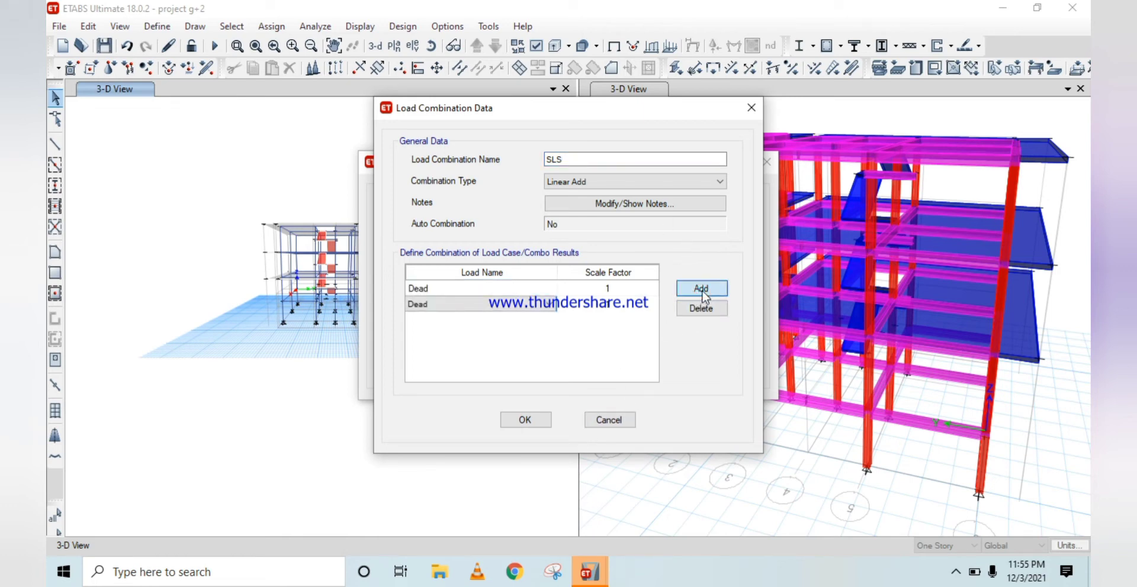
pyautogui.click(702, 289)
pyautogui.click(702, 290)
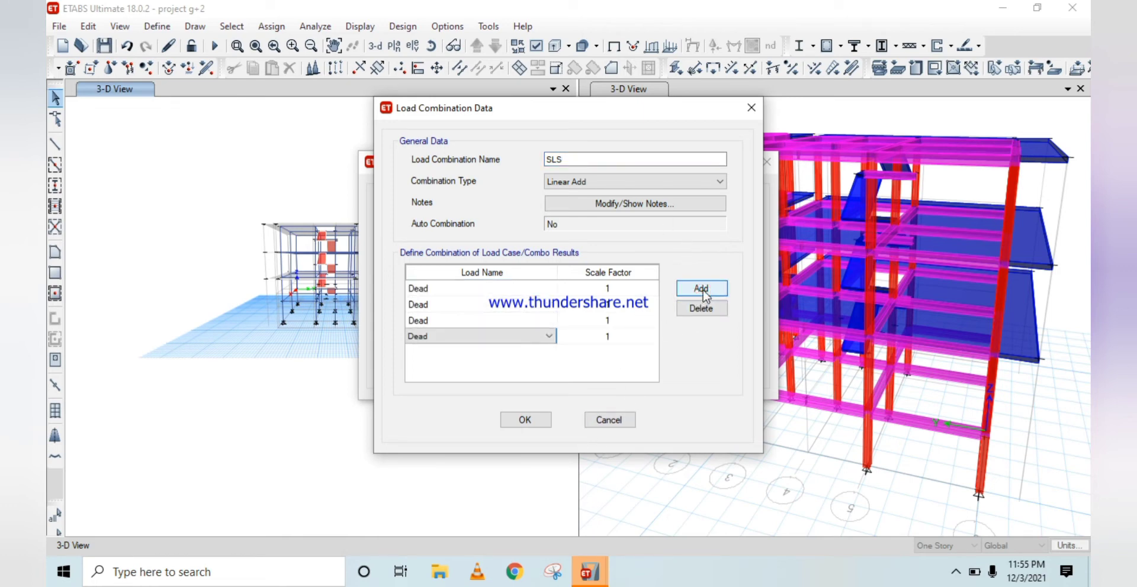
pyautogui.click(703, 292)
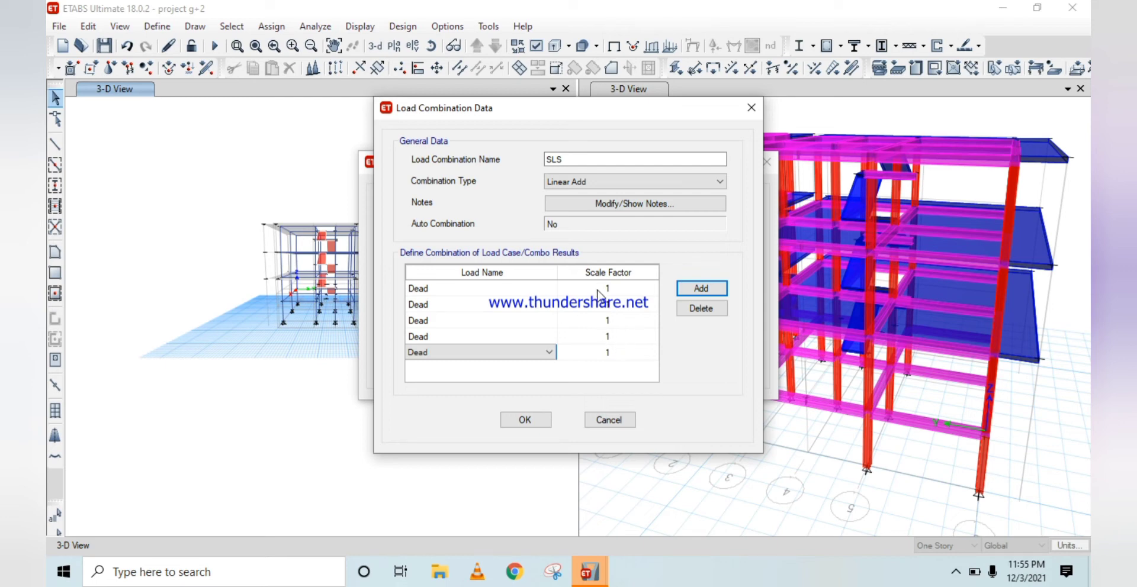
pyautogui.click(491, 305)
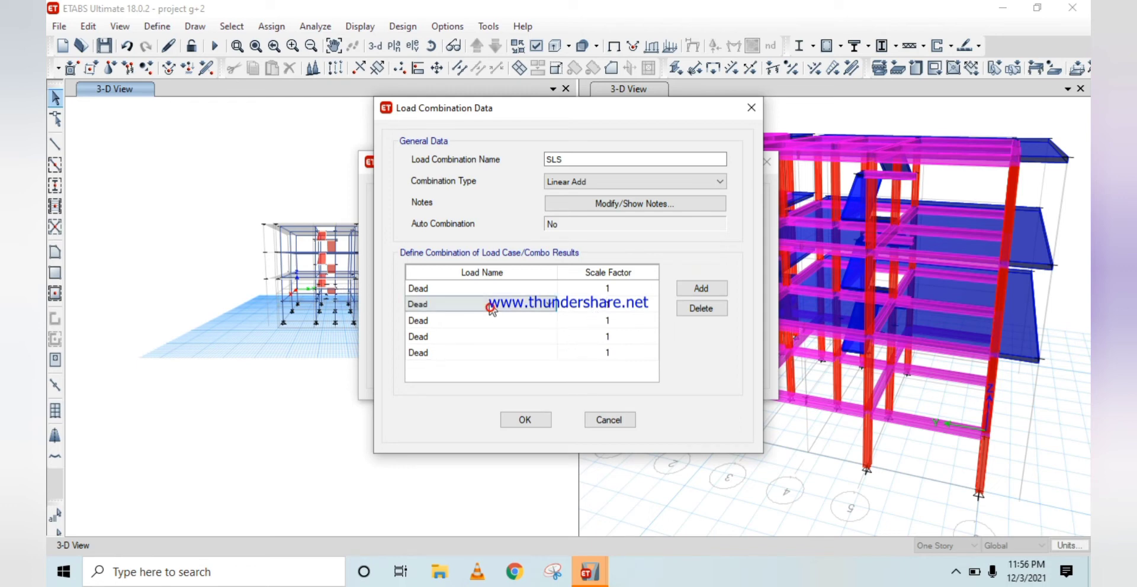
pyautogui.click(550, 307)
pyautogui.click(529, 336)
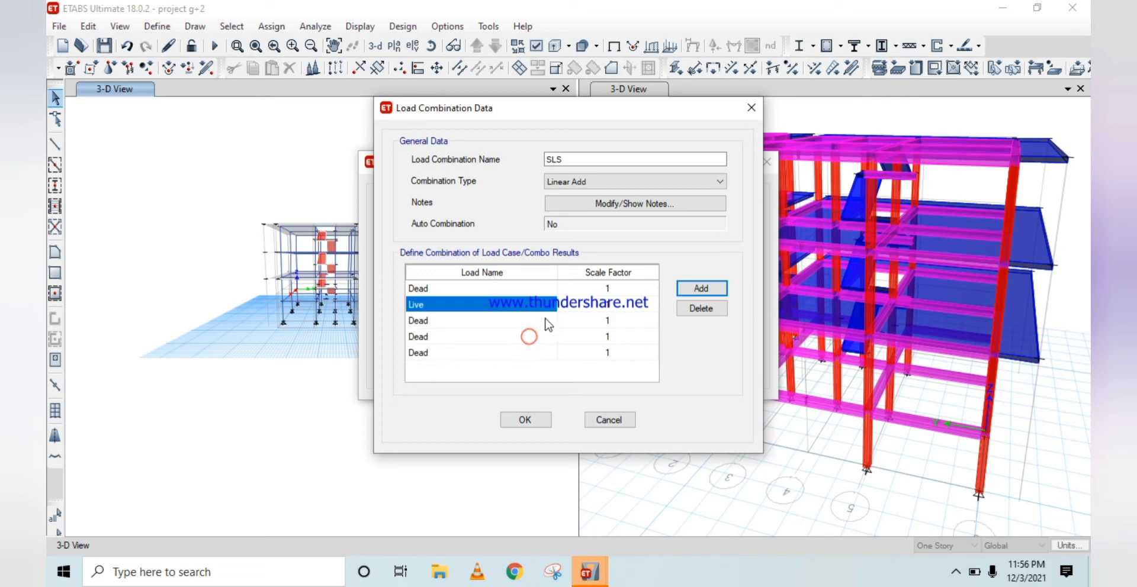
pyautogui.click(545, 322)
pyautogui.click(549, 321)
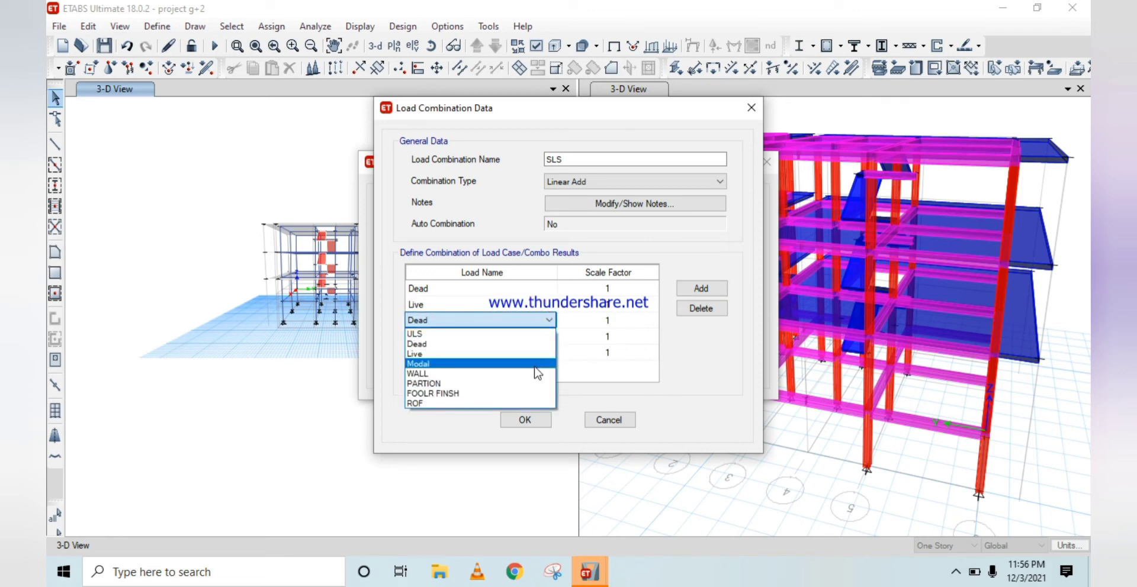
pyautogui.click(536, 364)
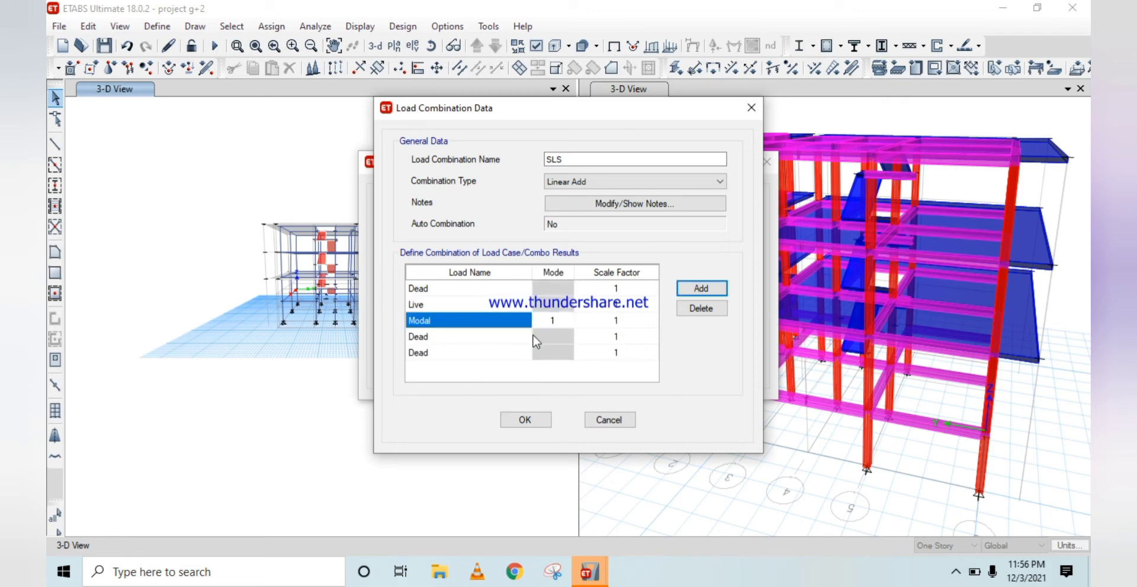
pyautogui.click(554, 324)
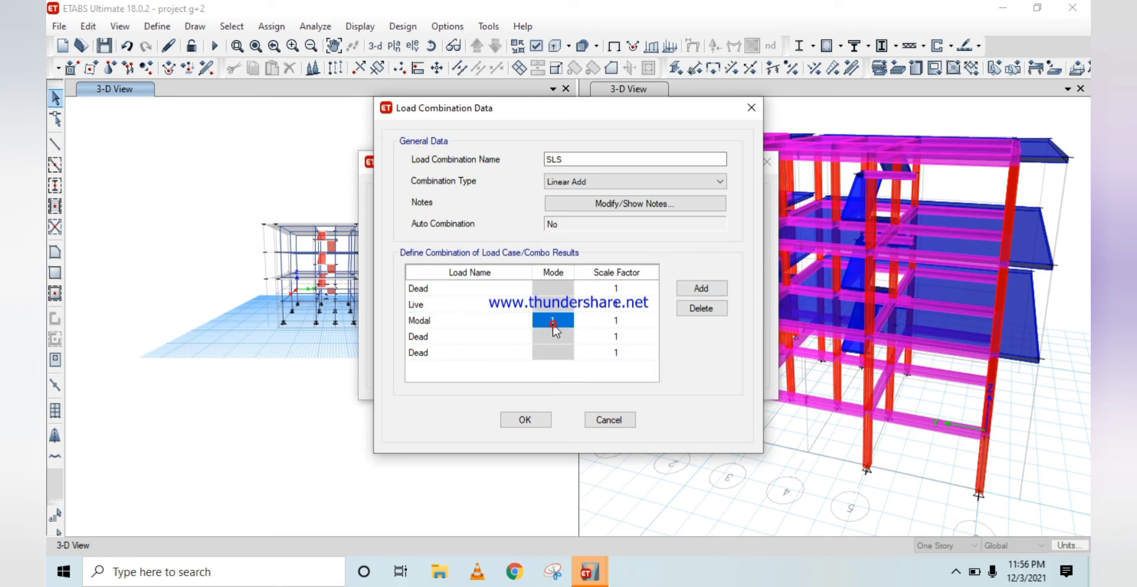
# - Assign WALL to the third row and PARTION to the fourth row of the SLS combination
pyautogui.click(493, 323)
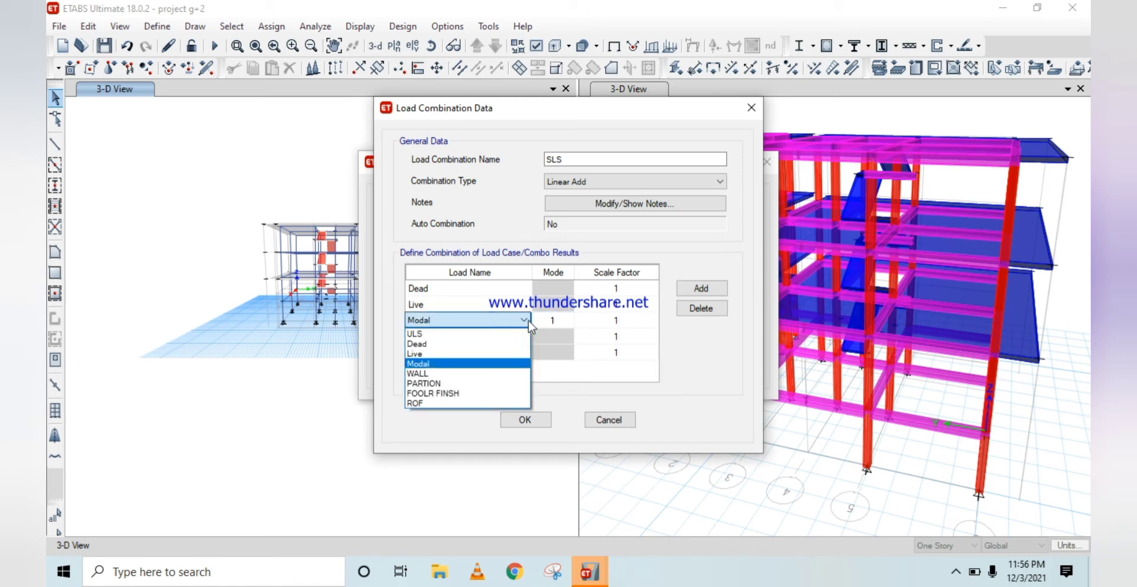
pyautogui.click(524, 320)
pyautogui.click(525, 320)
pyautogui.click(509, 375)
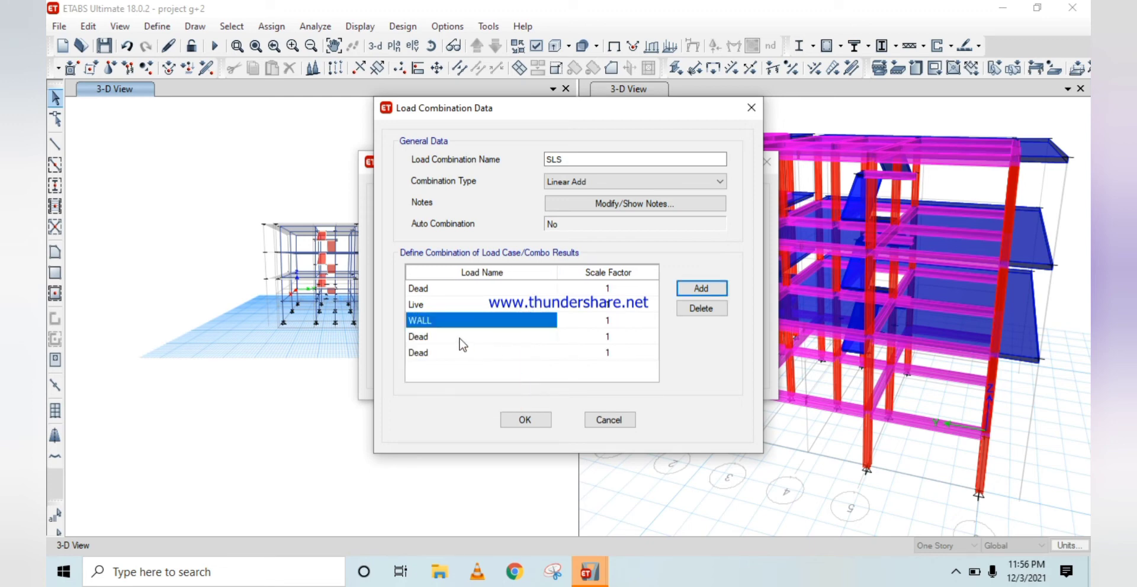
pyautogui.click(549, 339)
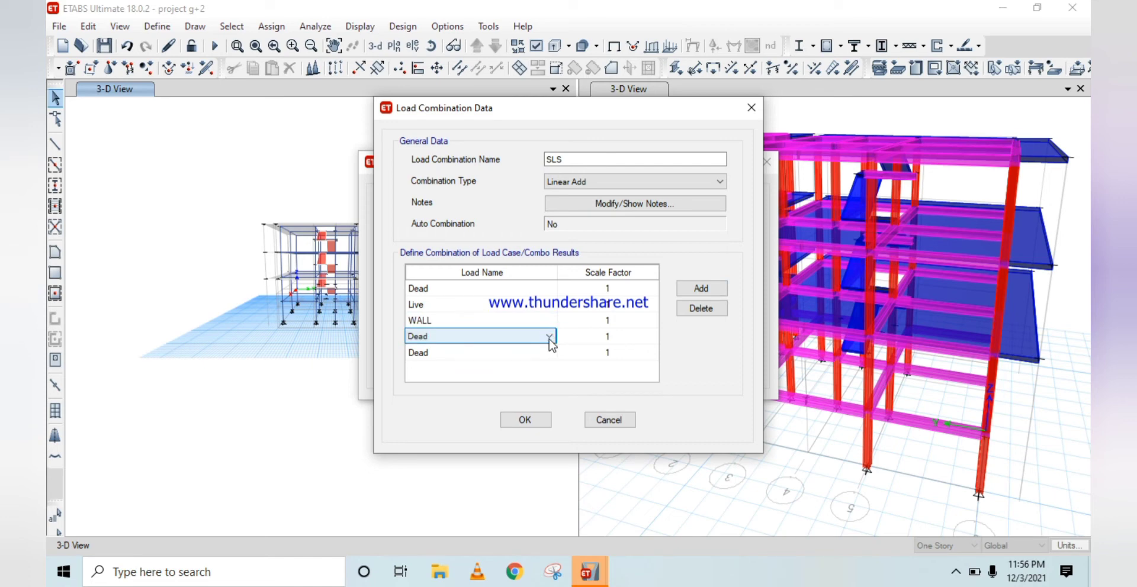
pyautogui.click(550, 337)
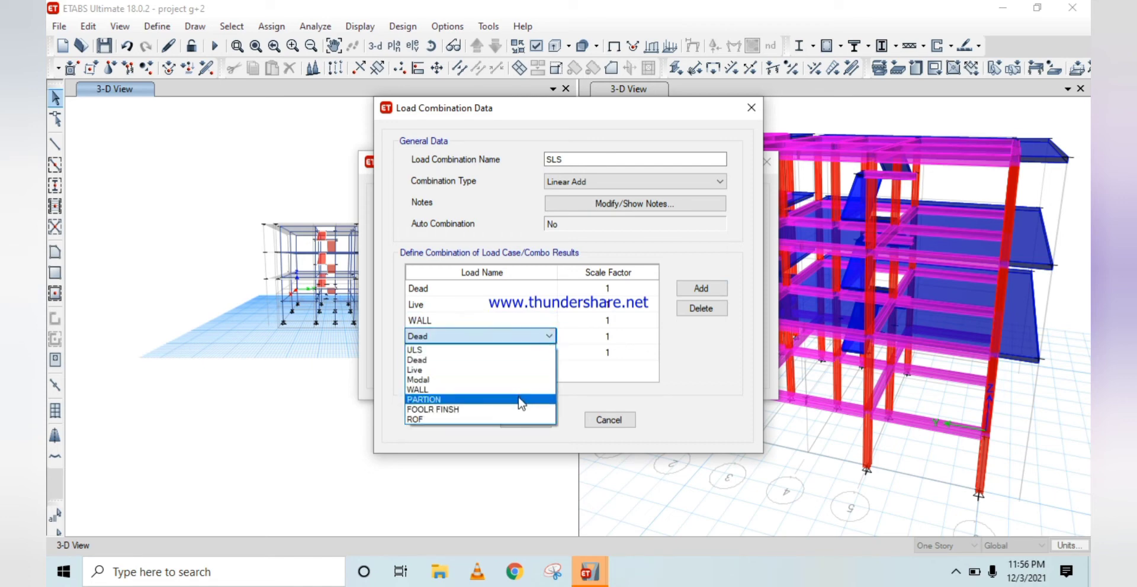
pyautogui.click(520, 403)
# - Assign FOOLR FINSH to the fifth SLS row, add ROF as a sixth load case, and save the combination
pyautogui.click(547, 354)
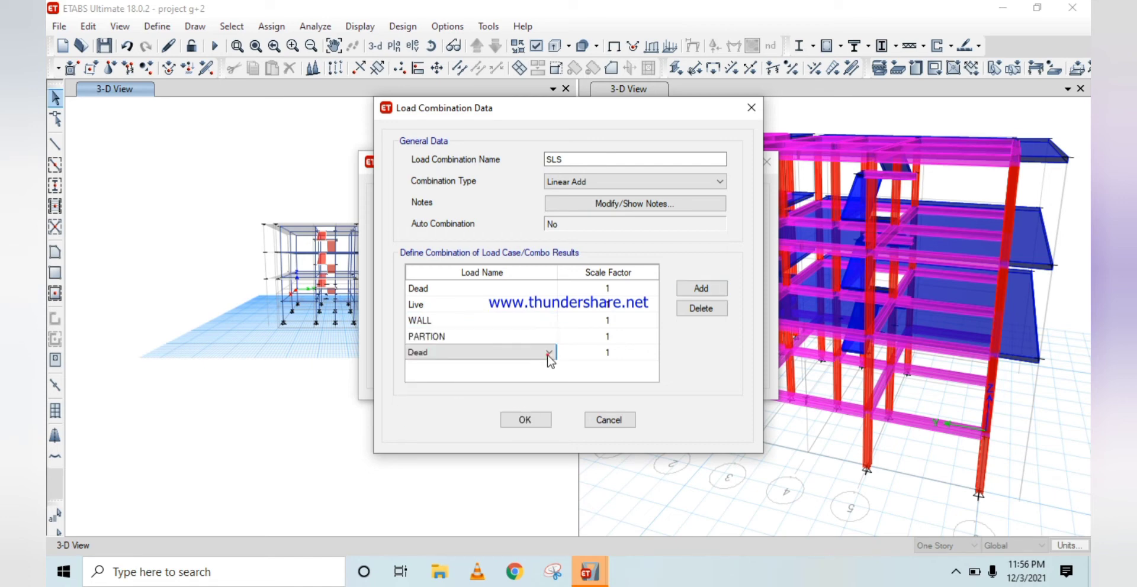
pyautogui.click(548, 355)
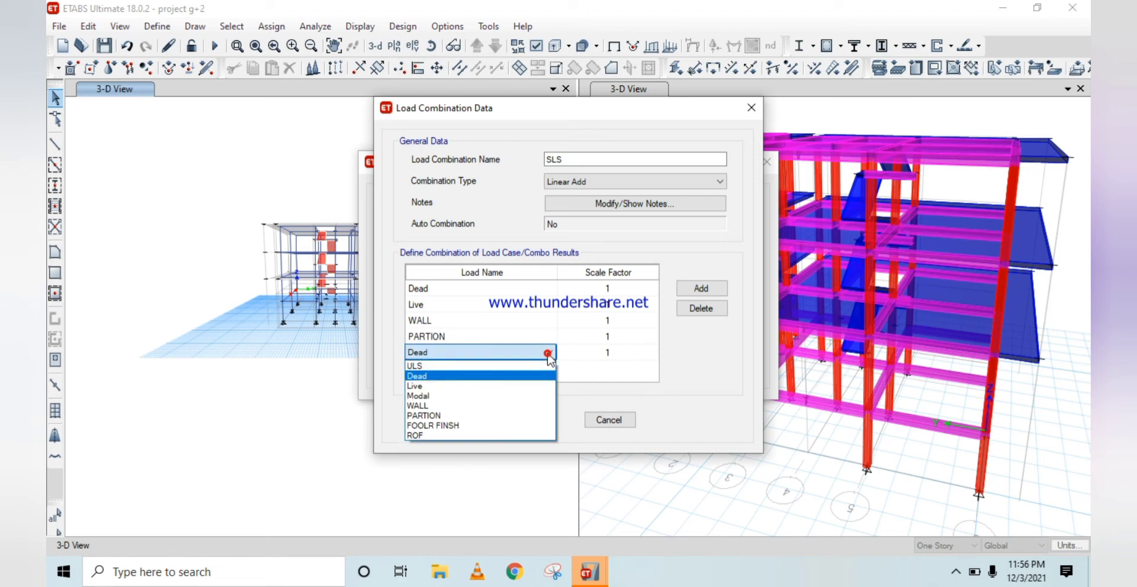
pyautogui.click(514, 425)
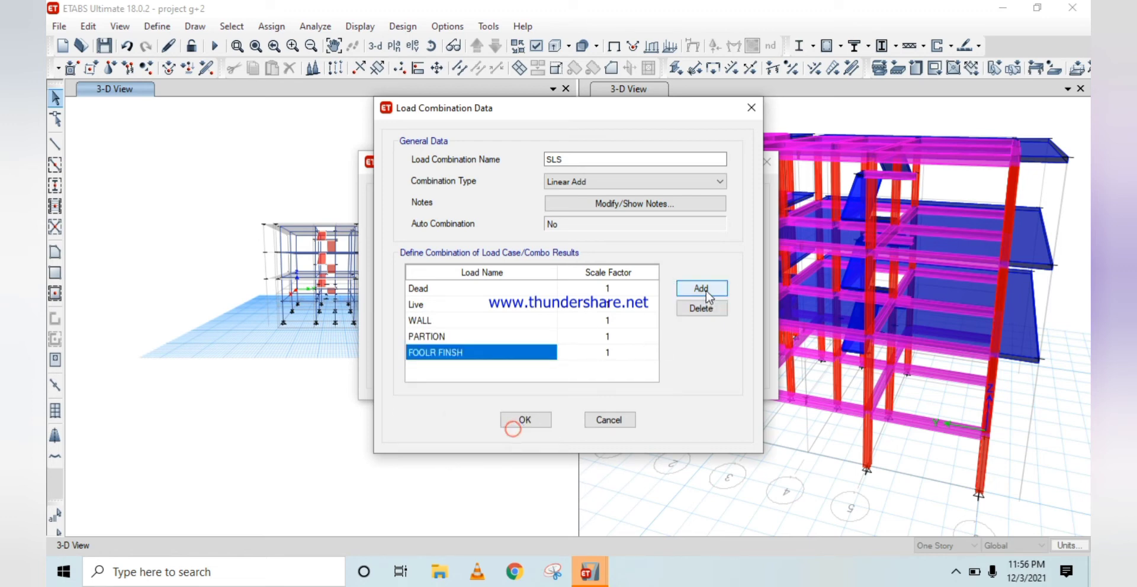
pyautogui.click(705, 290)
pyautogui.click(533, 372)
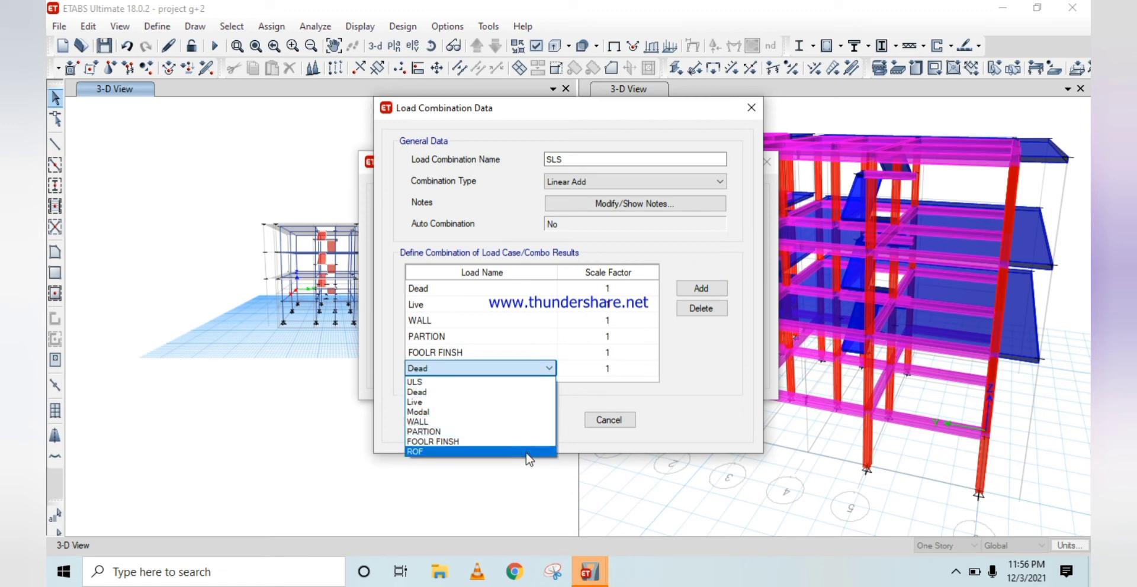
pyautogui.click(526, 453)
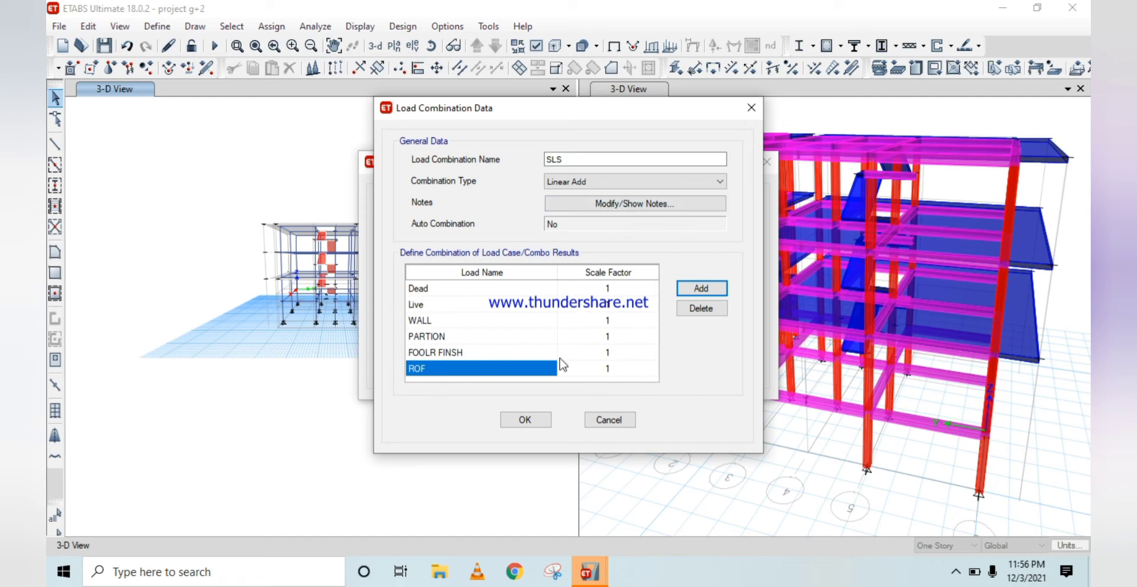
pyautogui.click(530, 427)
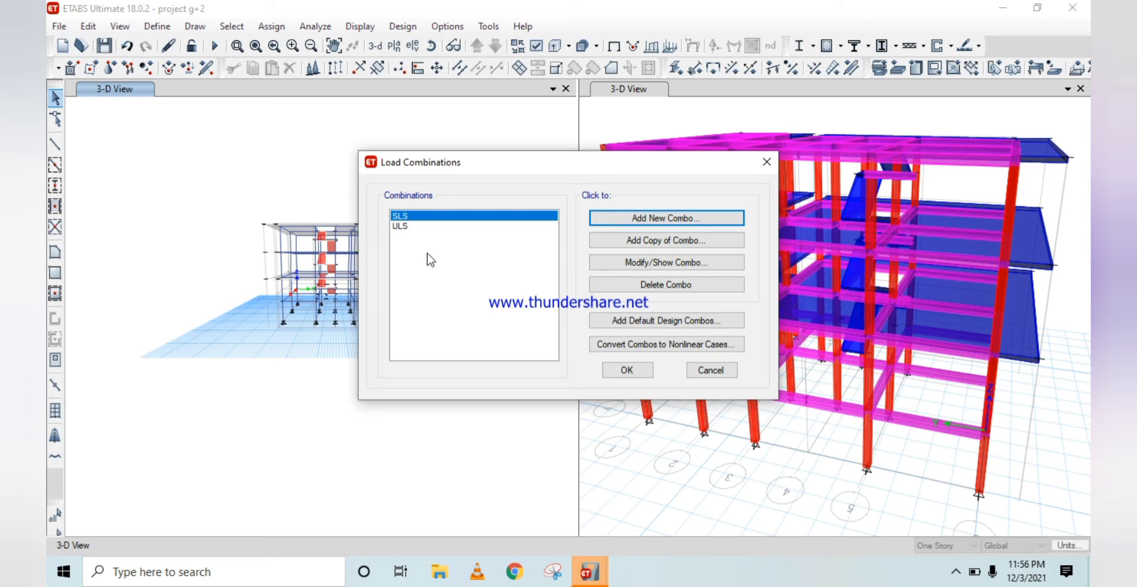
# - Create a new load combination named EVNLO with the Envelope combination type
pyautogui.click(401, 226)
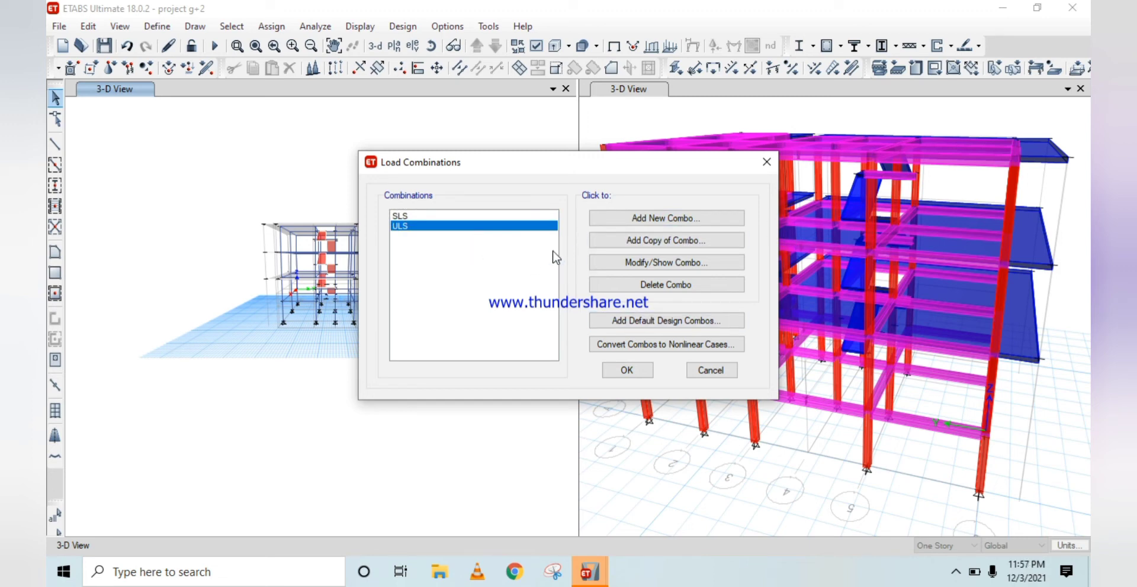
pyautogui.click(667, 220)
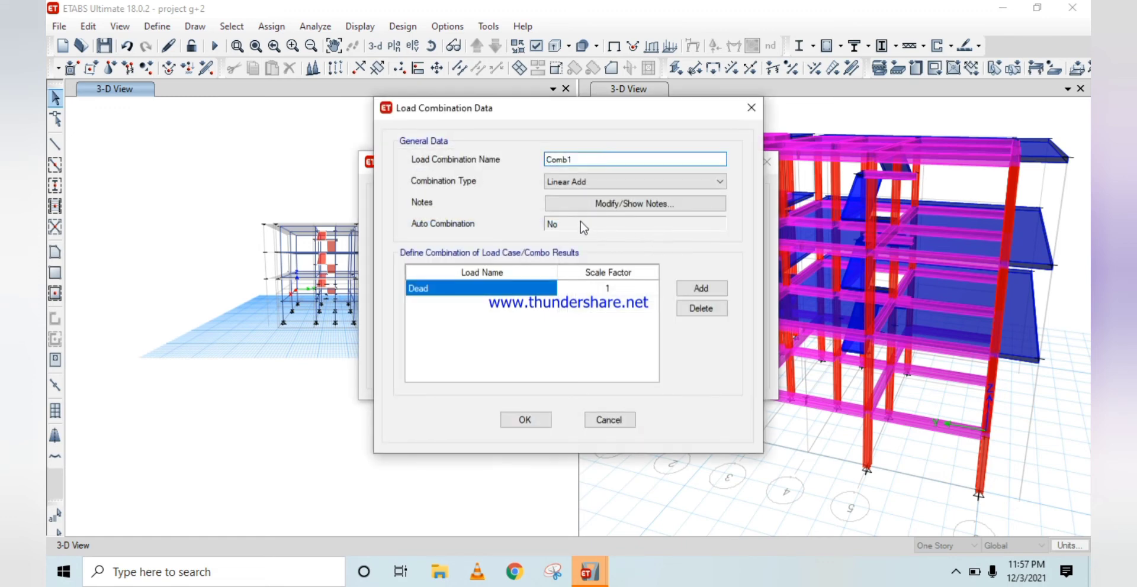
pyautogui.click(606, 158)
pyautogui.press('BackSpace')
pyautogui.press('BackSpace')
pyautogui.press('BackSpace')
pyautogui.write('E')
pyautogui.click(601, 182)
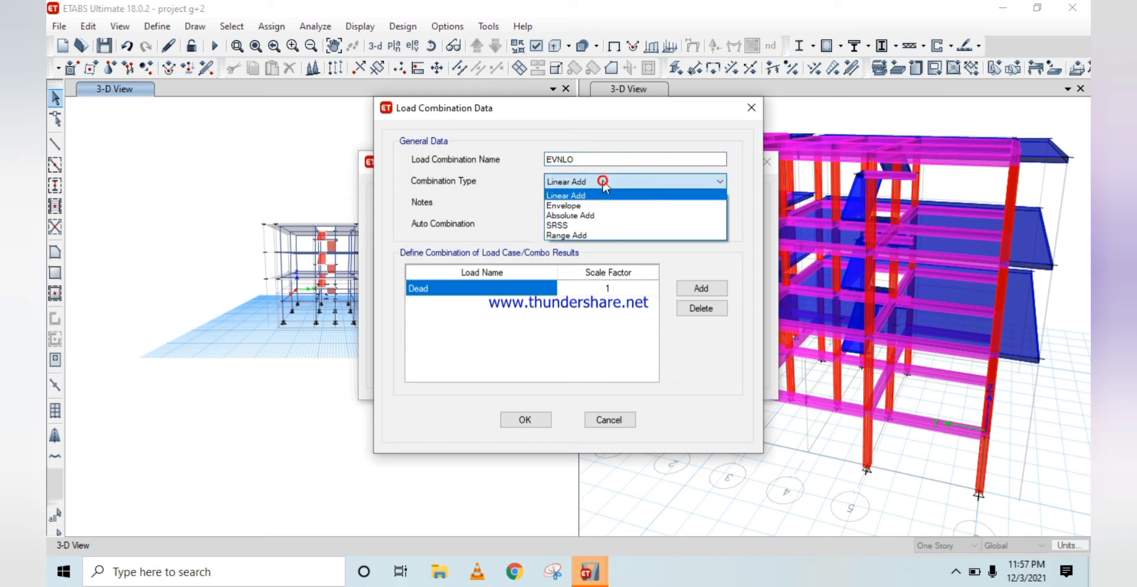
pyautogui.click(614, 207)
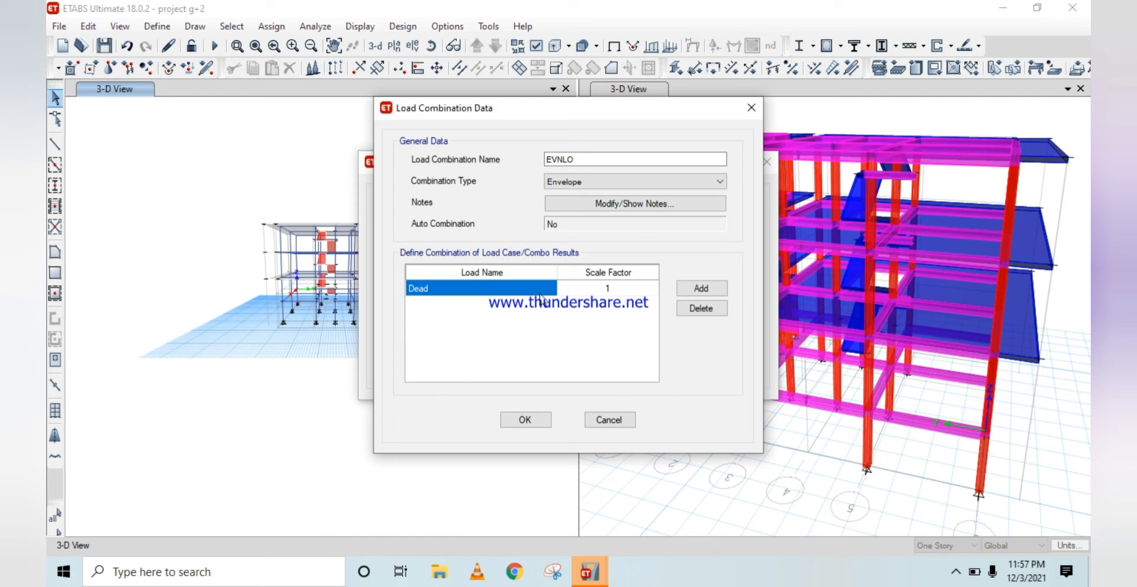
# - Add a second load row to the EVNLO combination and assign ULS to the first row
pyautogui.click(696, 289)
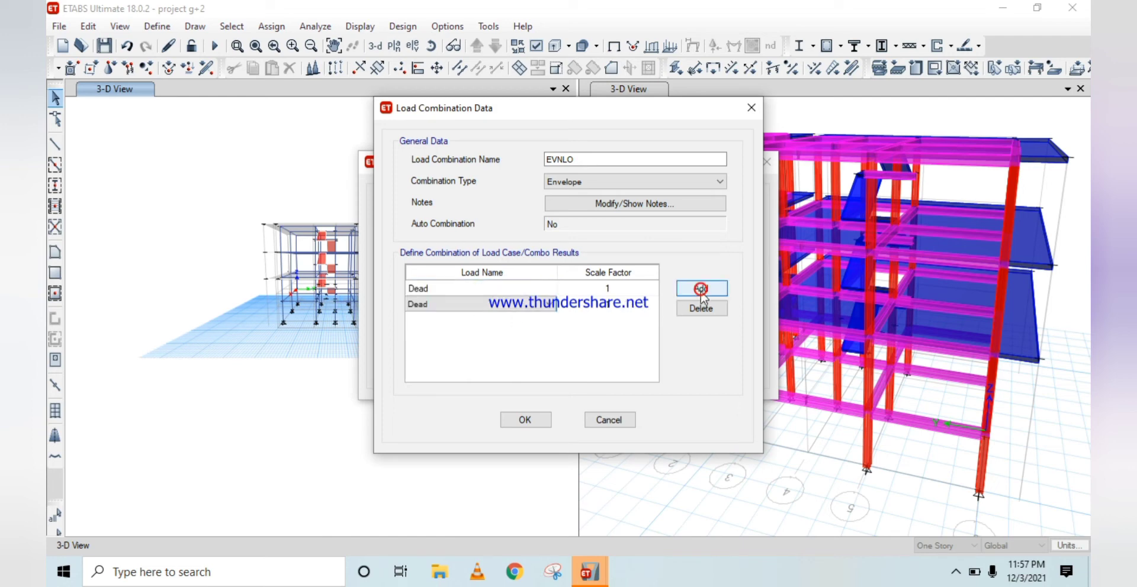
pyautogui.click(474, 308)
pyautogui.click(551, 290)
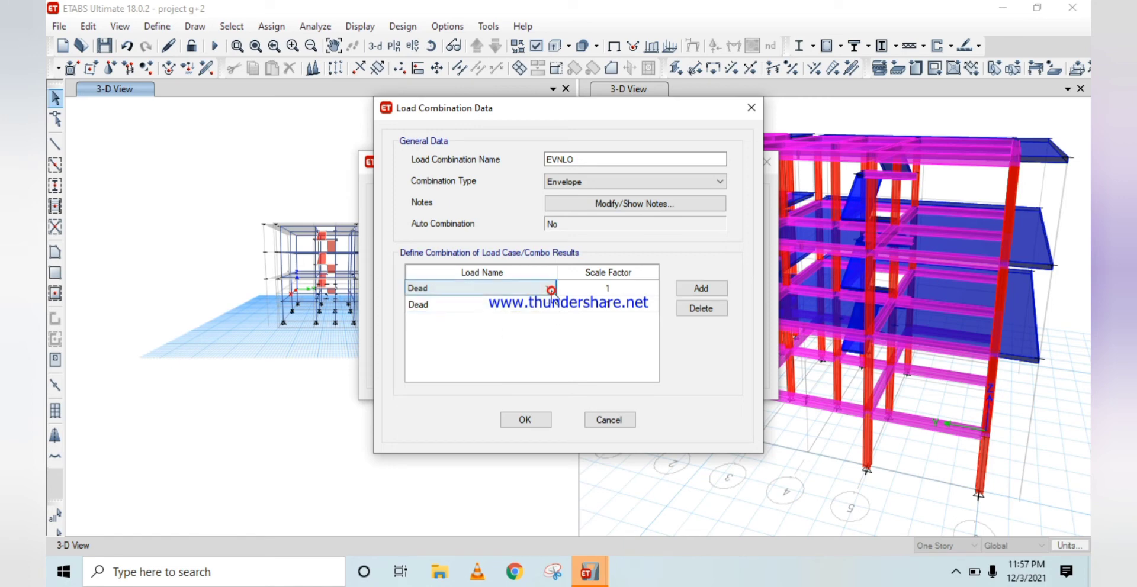
pyautogui.click(548, 288)
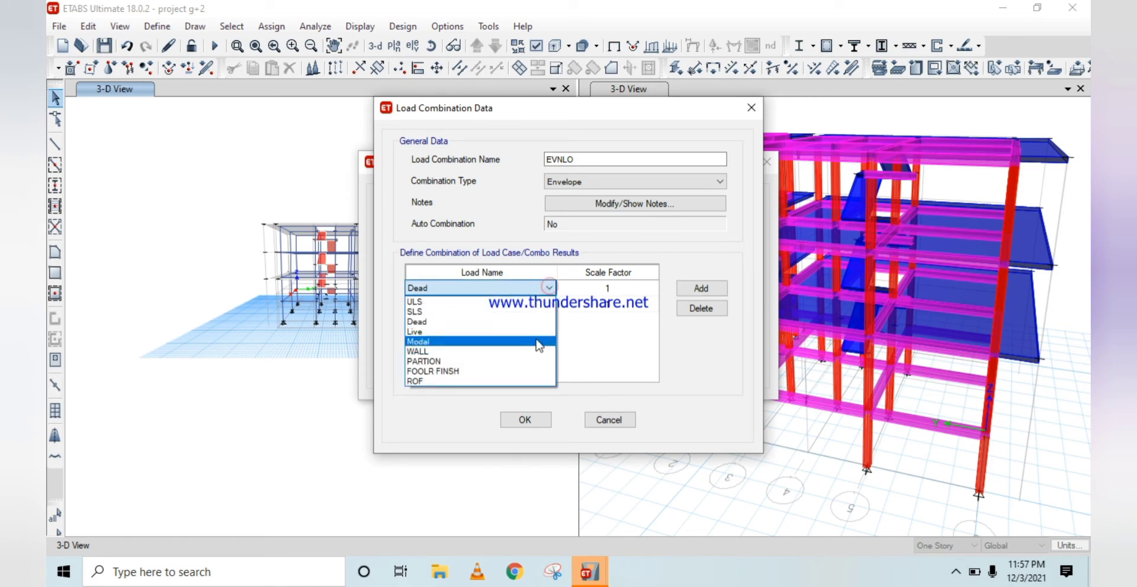
pyautogui.click(541, 302)
# - Assign SLS to the second row of the EVNLO combination and save the load combinations
pyautogui.click(551, 306)
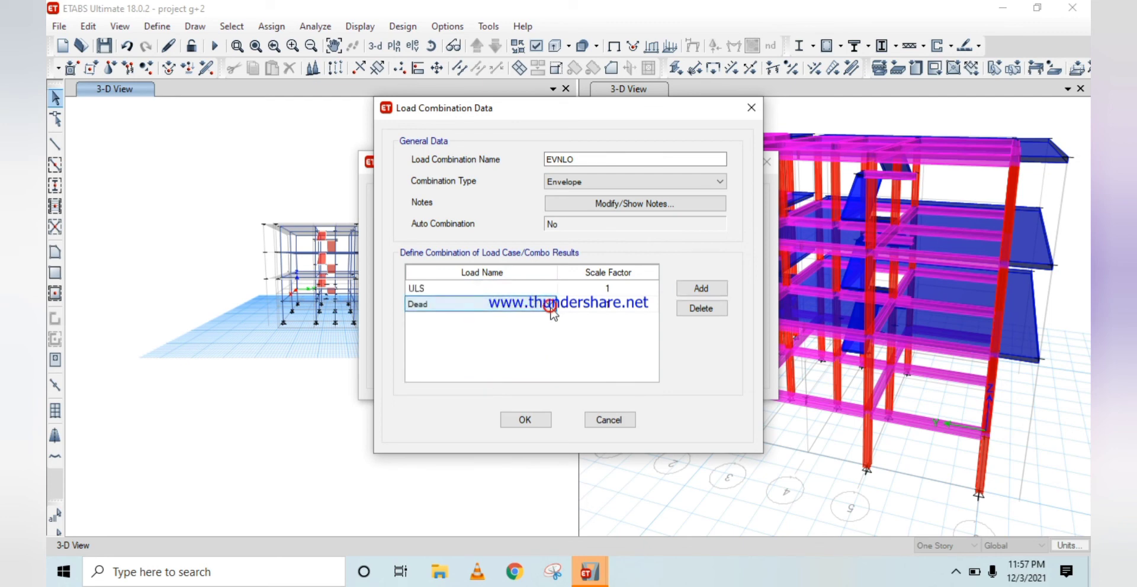
pyautogui.click(548, 303)
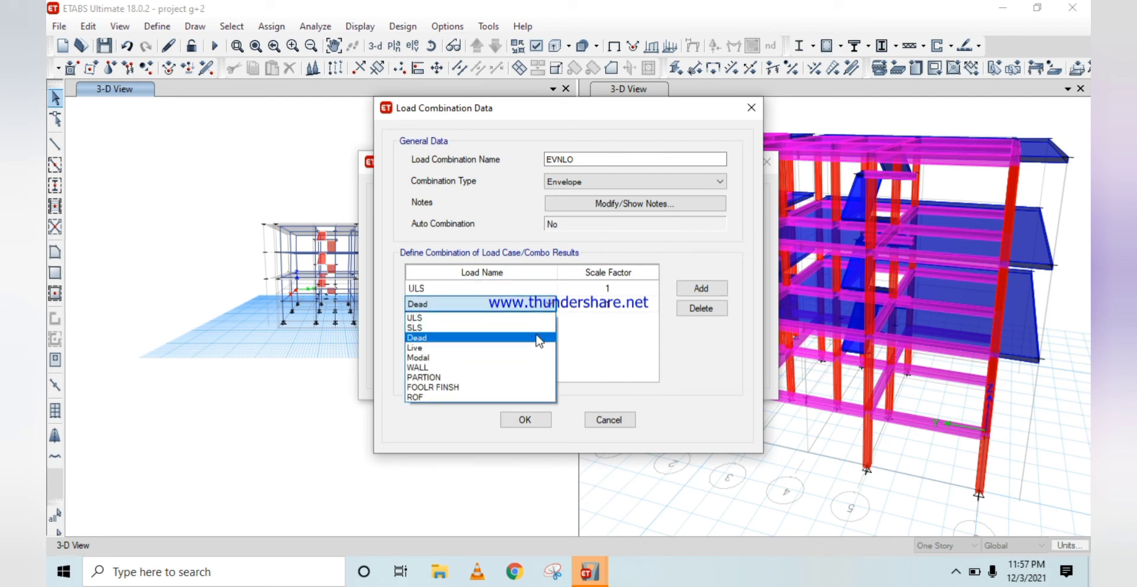
pyautogui.click(532, 328)
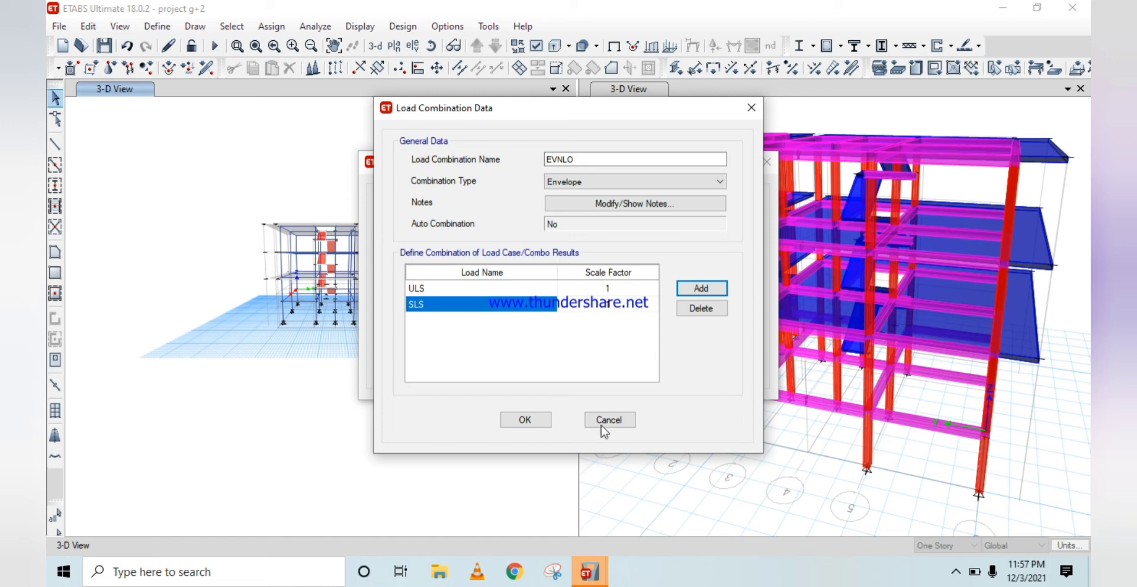
pyautogui.click(524, 420)
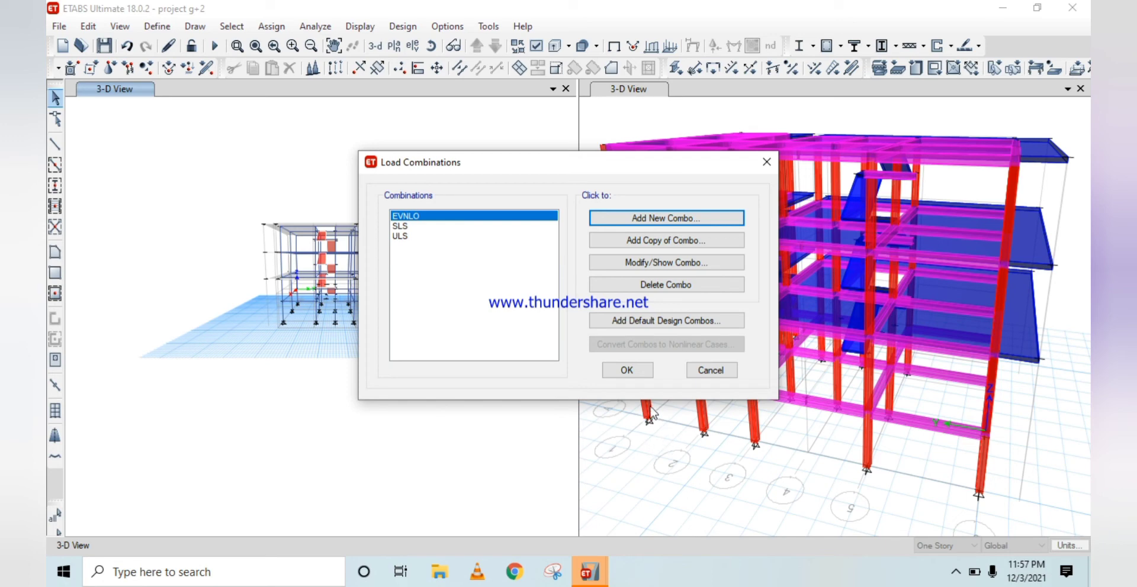
pyautogui.click(627, 373)
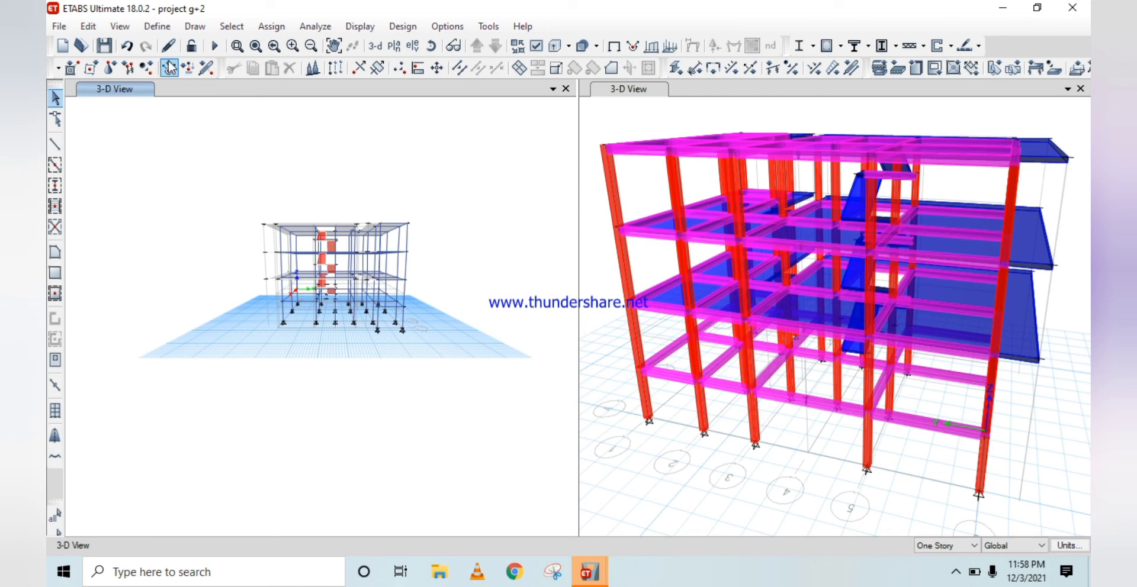
# - Add three more rigid diaphragms to the diaphragm definitions, keeping their default names
pyautogui.click(158, 27)
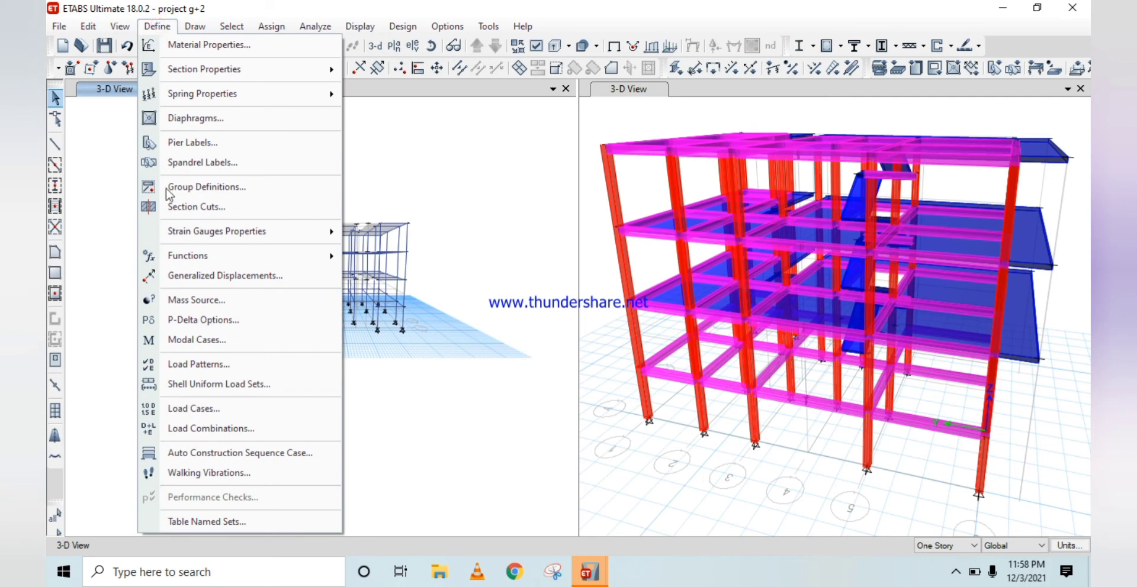
pyautogui.click(196, 118)
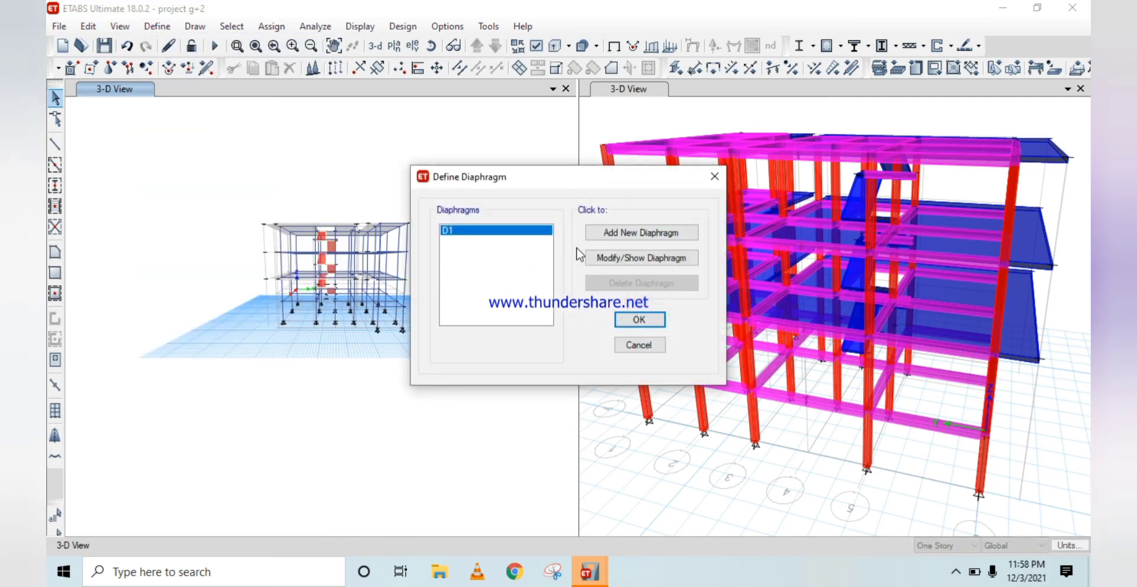
pyautogui.click(639, 235)
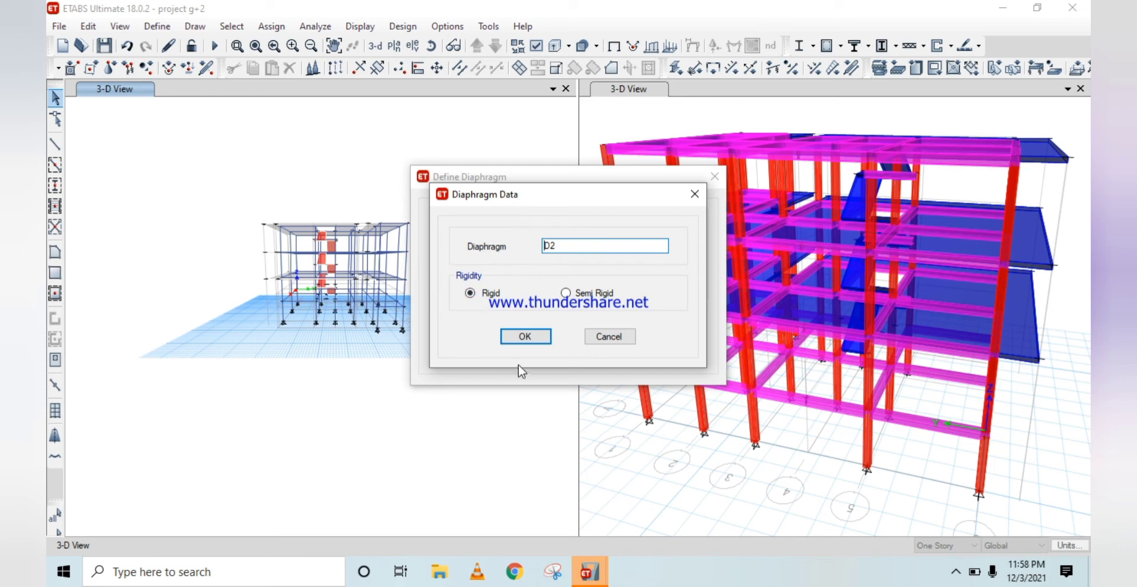
pyautogui.click(531, 340)
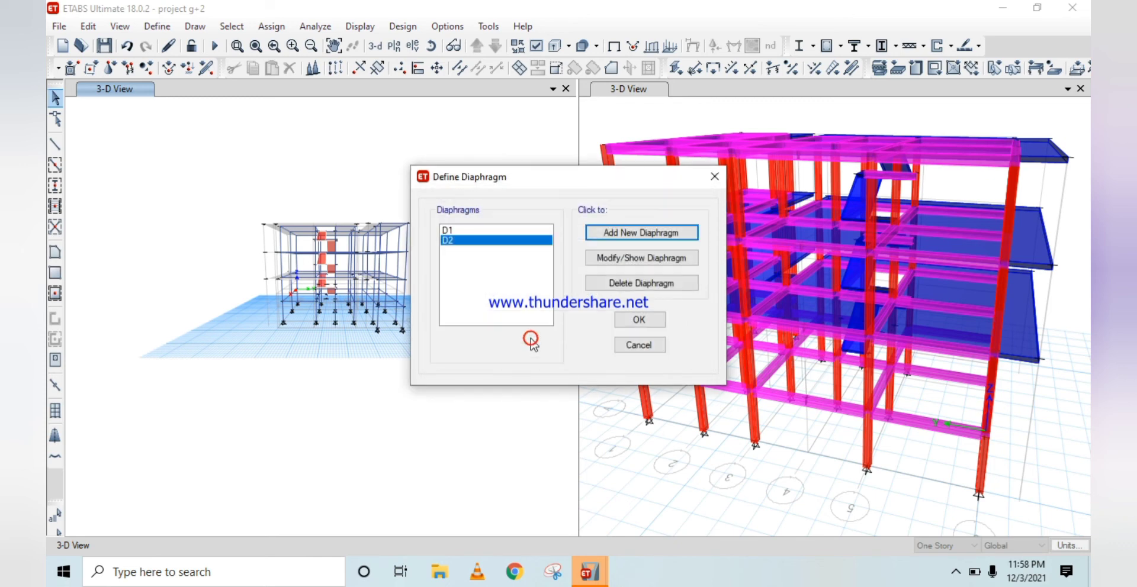
pyautogui.click(649, 240)
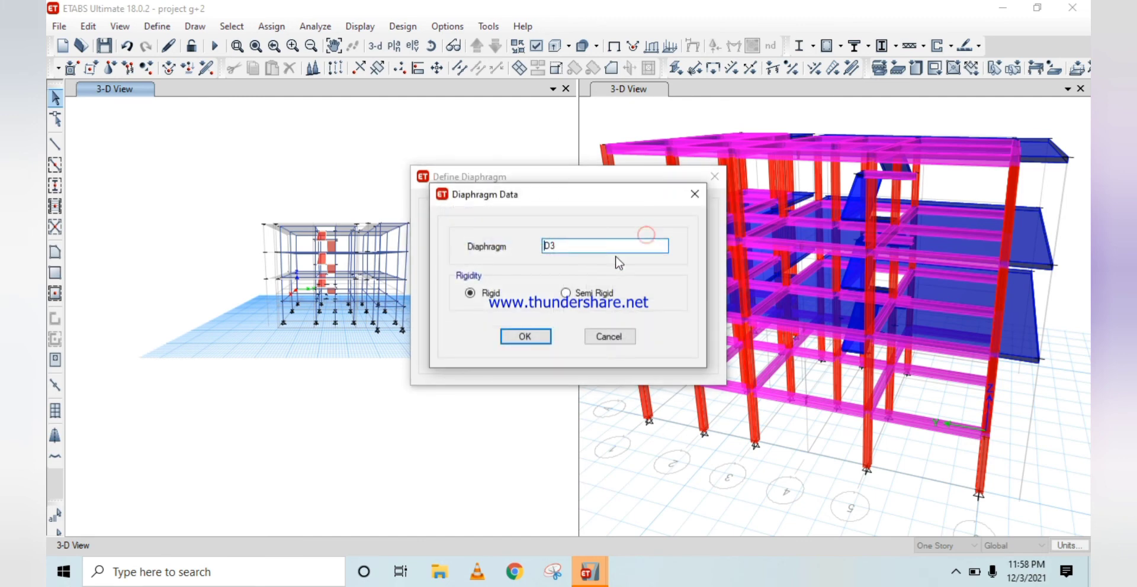
pyautogui.click(523, 337)
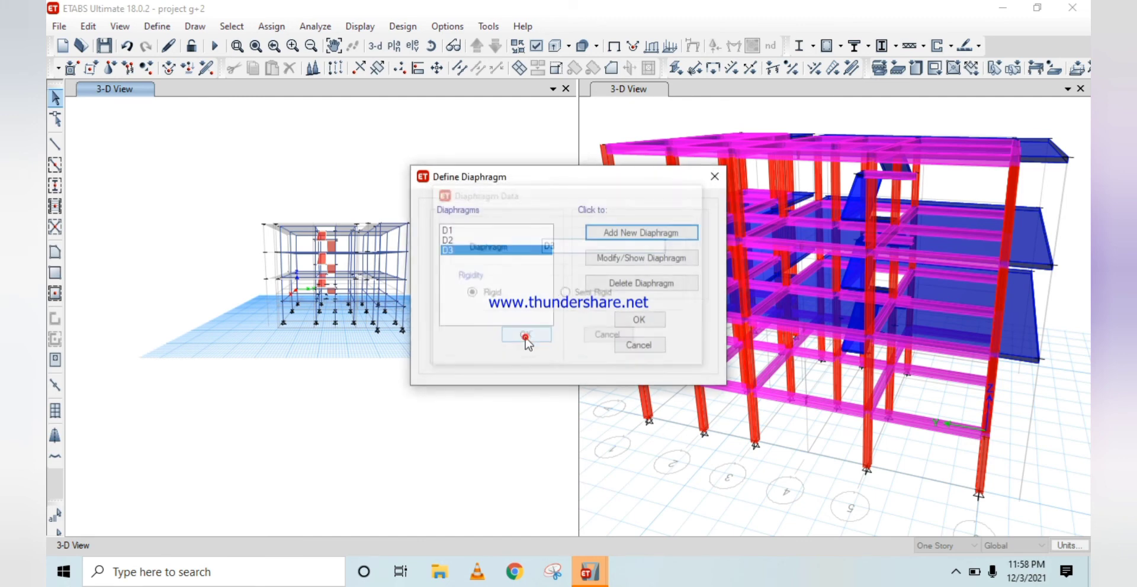
pyautogui.click(634, 239)
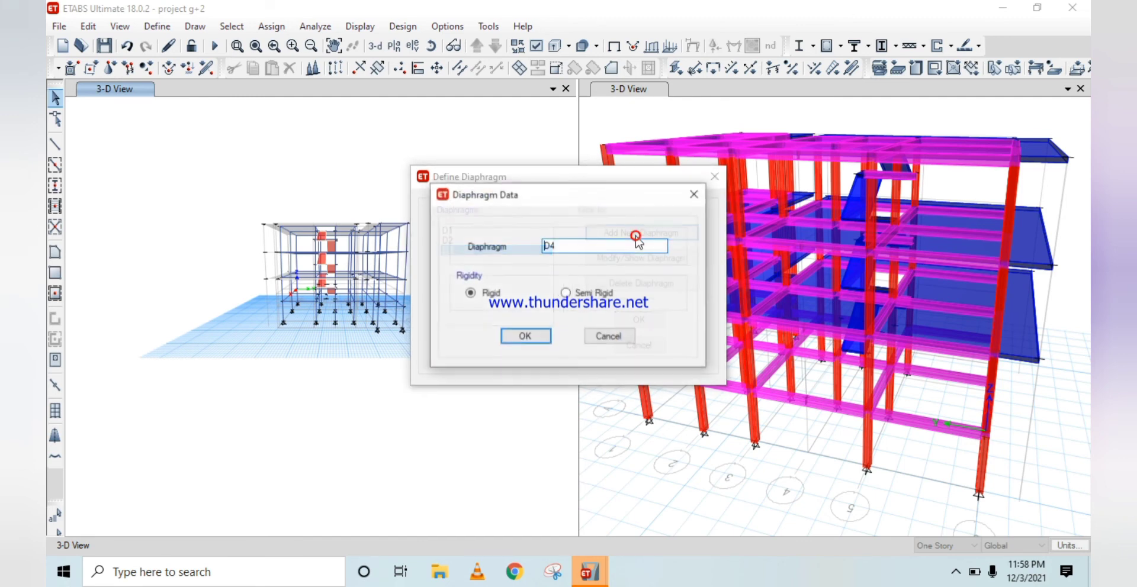
pyautogui.click(526, 337)
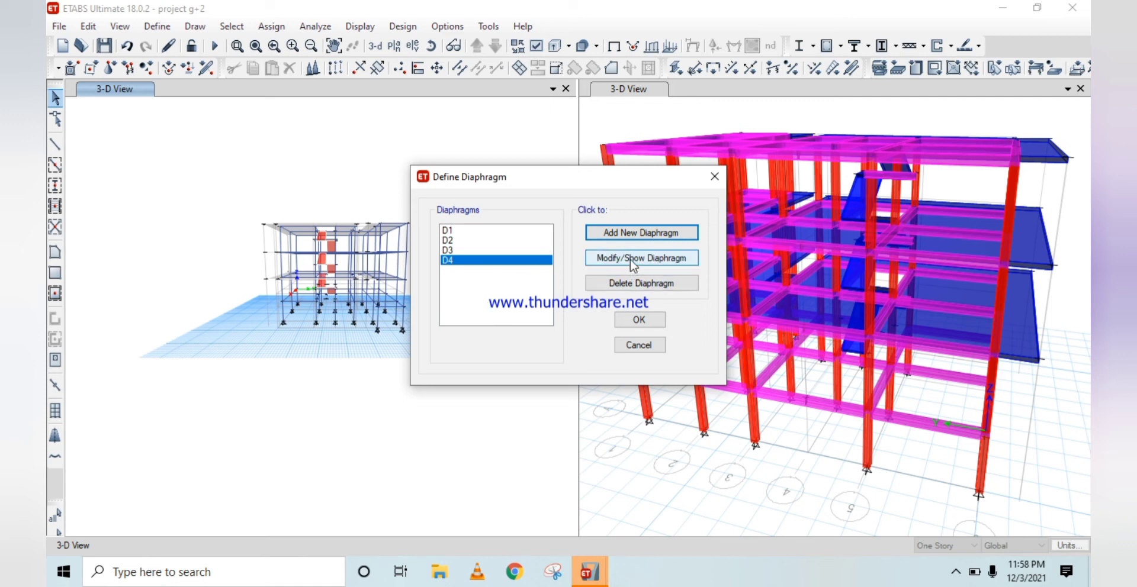
# - Rename the first diaphragm in the list as G
pyautogui.click(481, 231)
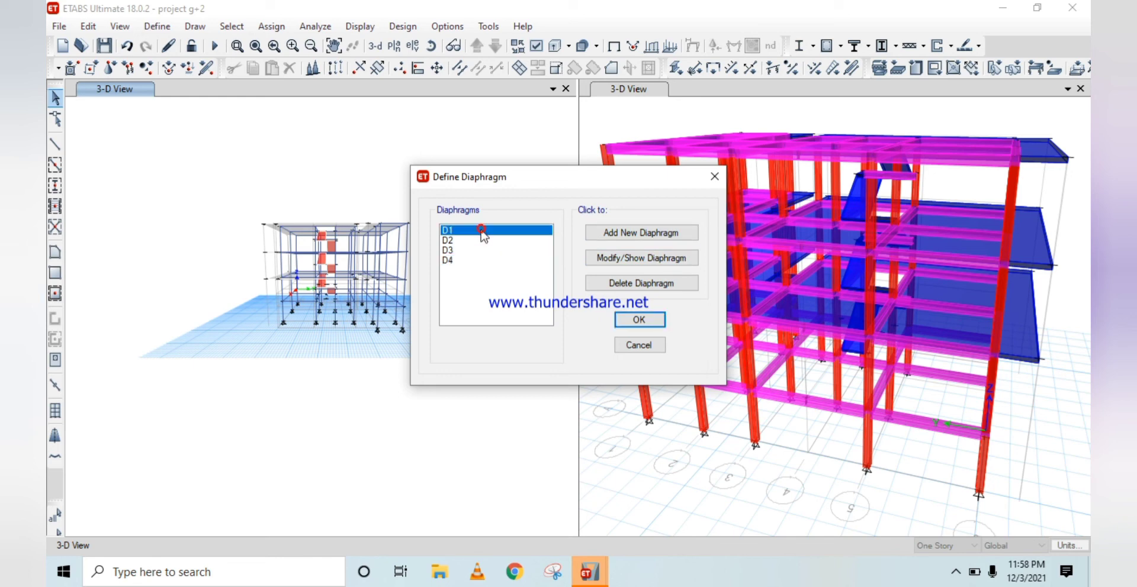
pyautogui.click(642, 258)
pyautogui.click(574, 247)
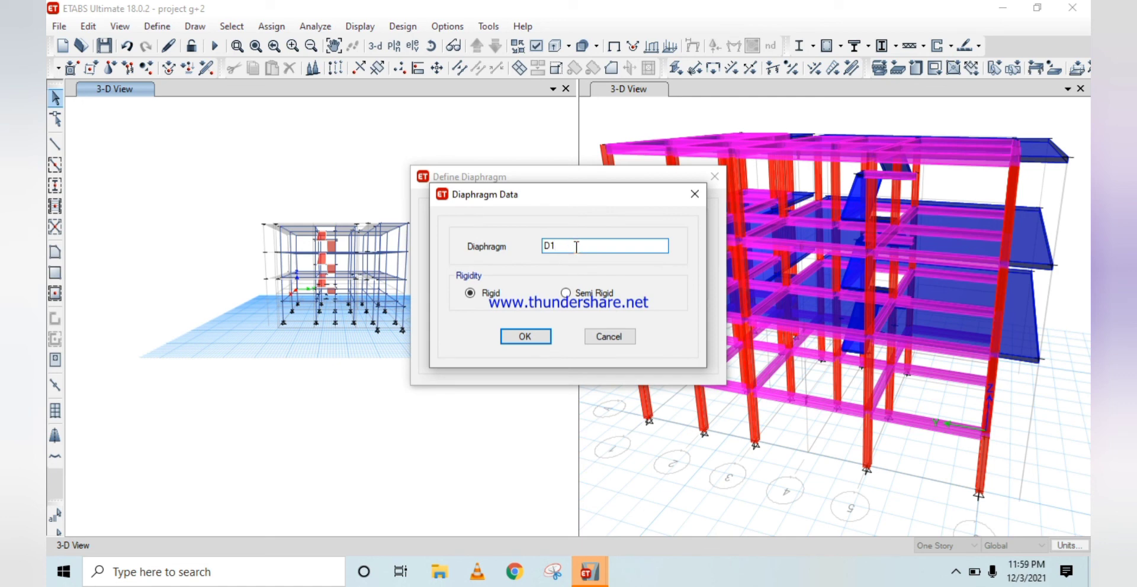
pyautogui.press('BackSpace')
pyautogui.press('BackSpace')
pyautogui.write('G')
pyautogui.click(525, 338)
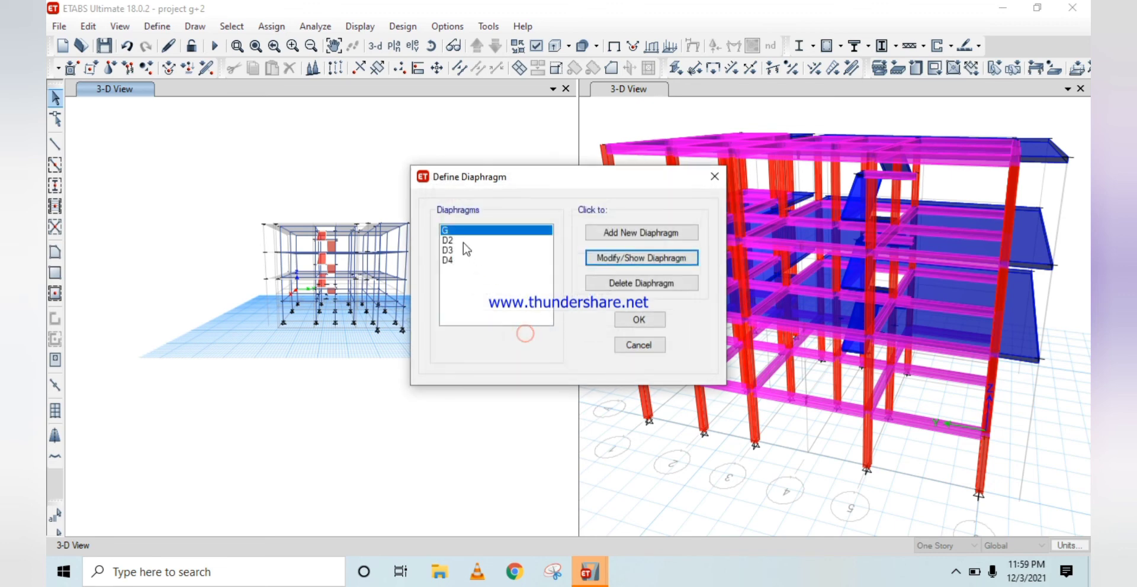
# - Rename the second diaphragm in the list as F1
pyautogui.click(458, 241)
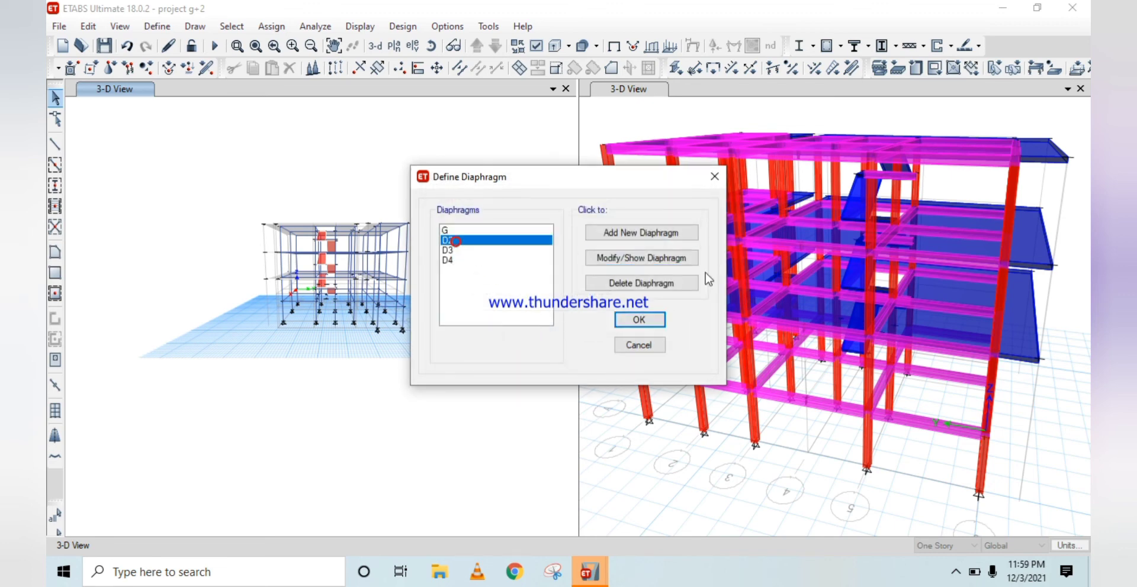
pyautogui.click(611, 260)
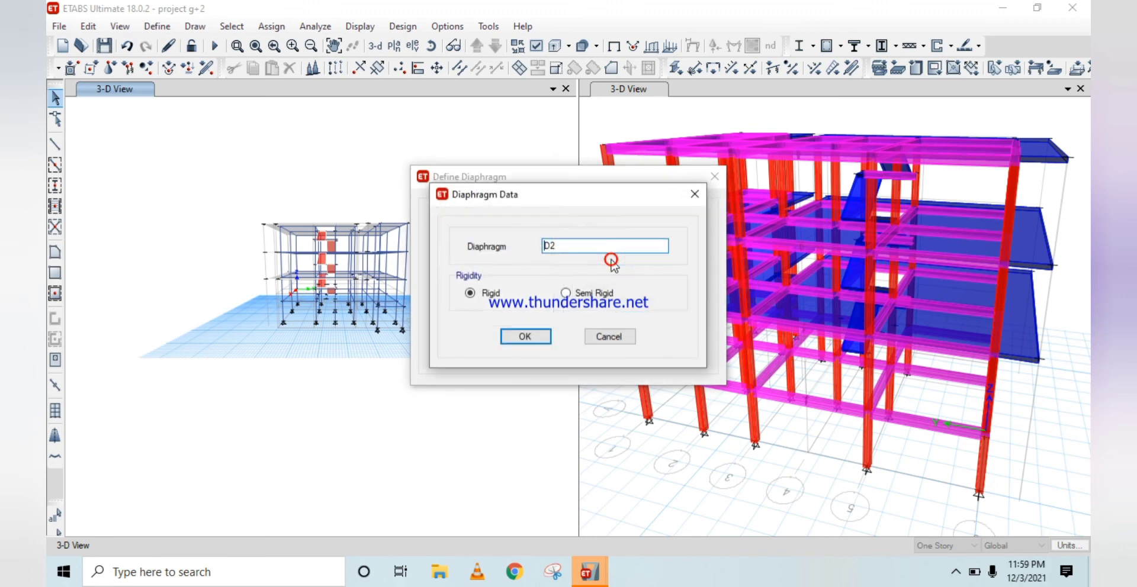
pyautogui.click(565, 249)
pyautogui.press('BackSpace')
pyautogui.press('BackSpace')
pyautogui.write('F1')
pyautogui.click(524, 337)
# - Rename the third diaphragm in the list as F2
pyautogui.click(480, 250)
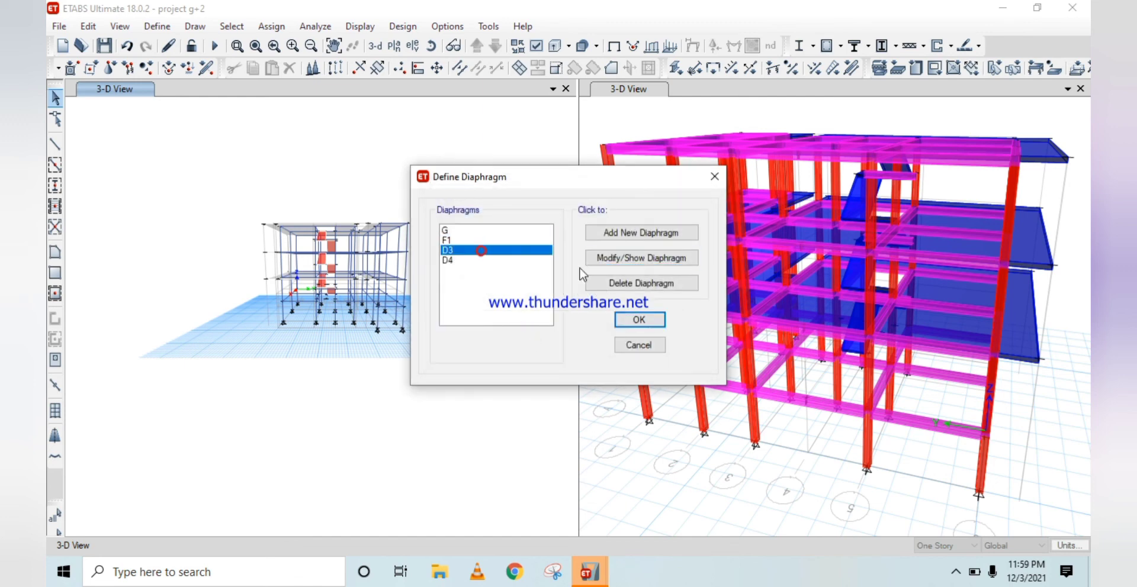
pyautogui.click(628, 259)
pyautogui.click(563, 248)
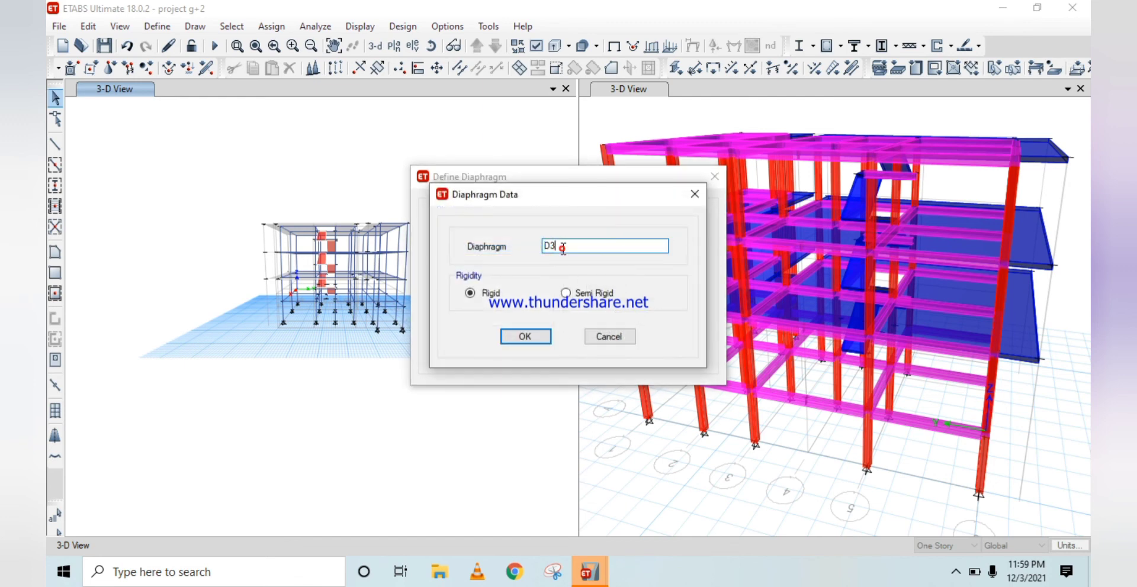
pyautogui.press('BackSpace')
pyautogui.press('BackSpace')
pyautogui.write('F2')
pyautogui.click(540, 336)
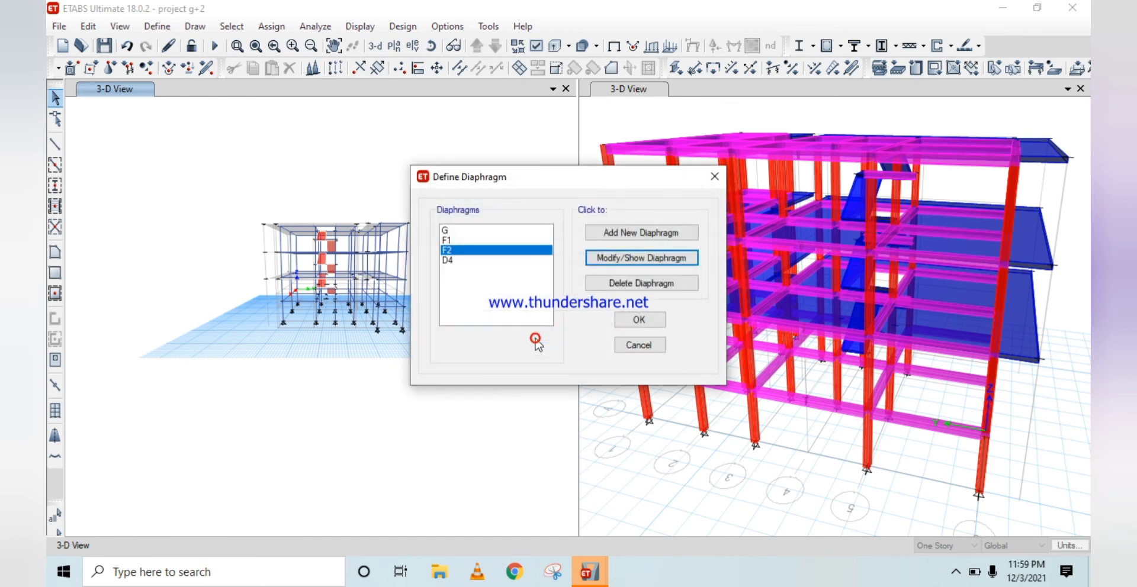
# - Rename the fourth diaphragm in the list as F3 and save the diaphragm definitions
pyautogui.click(475, 260)
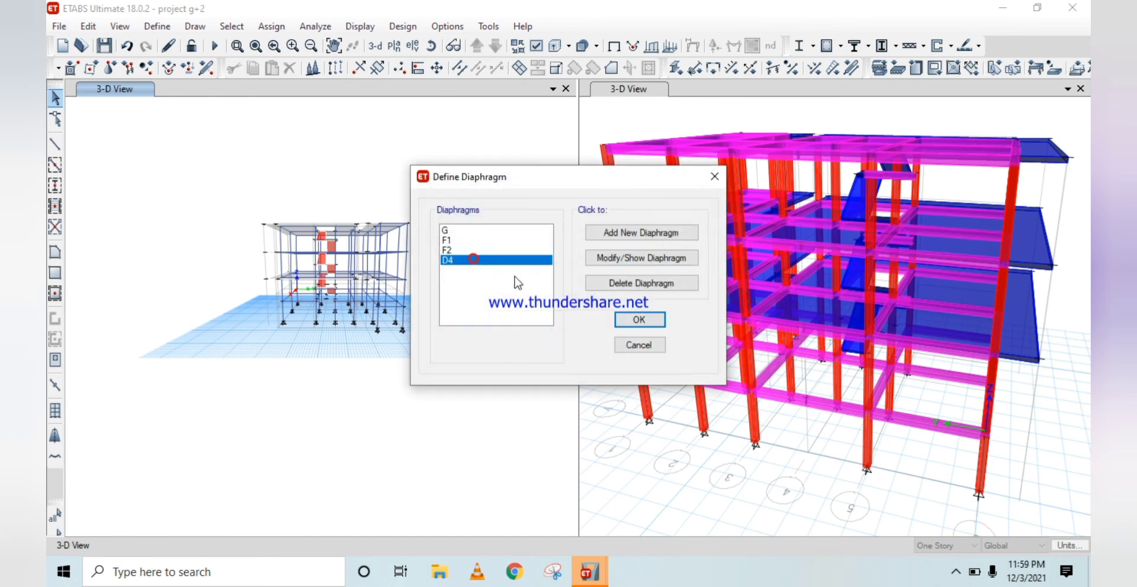
pyautogui.click(627, 258)
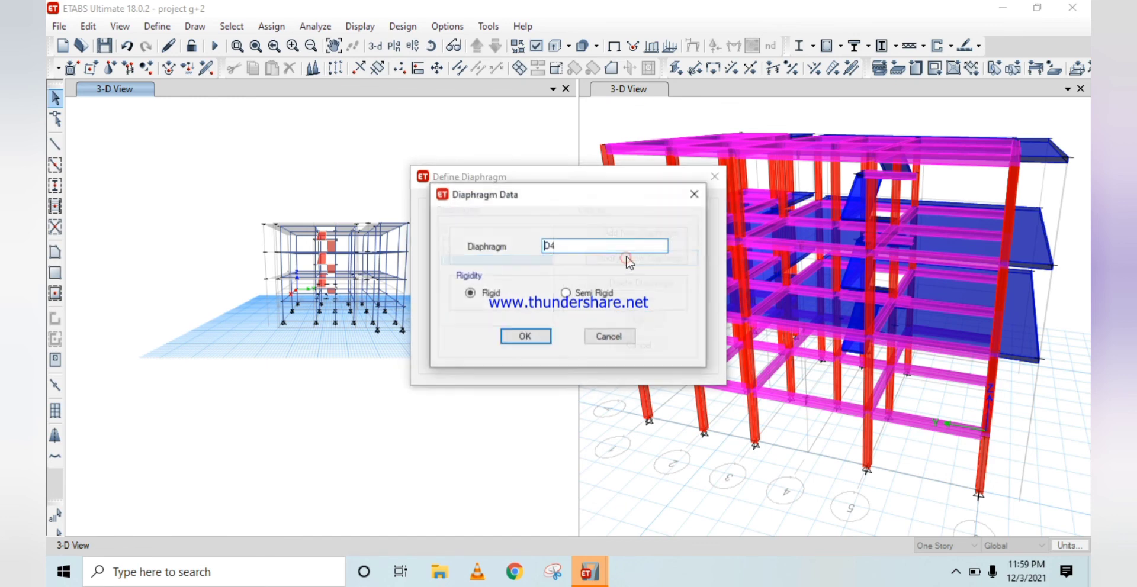
pyautogui.click(567, 244)
pyautogui.press('BackSpace')
pyautogui.press('BackSpace')
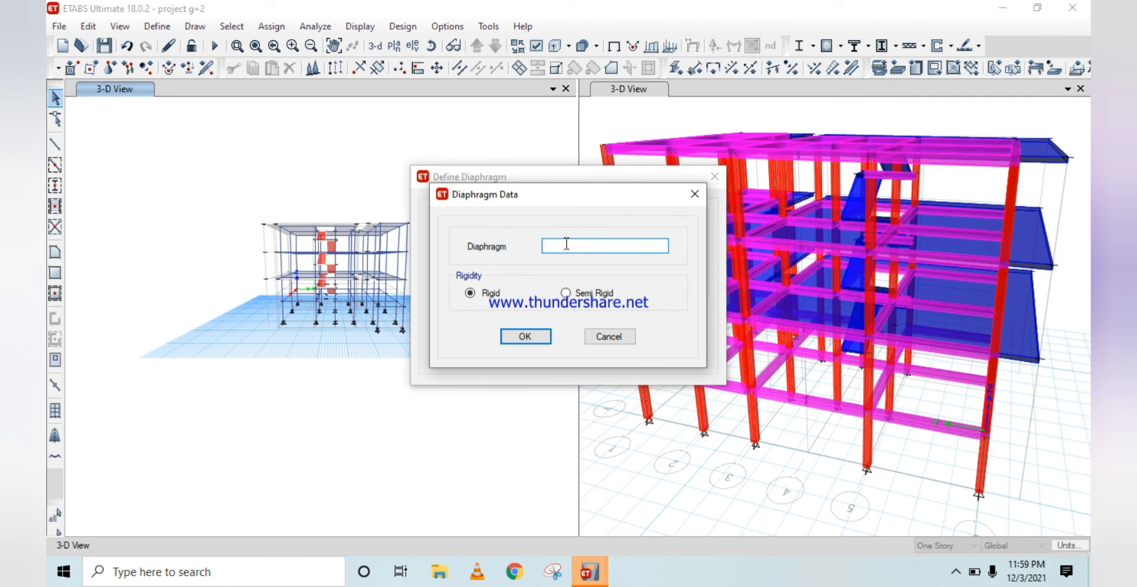
pyautogui.write('F3')
pyautogui.click(526, 337)
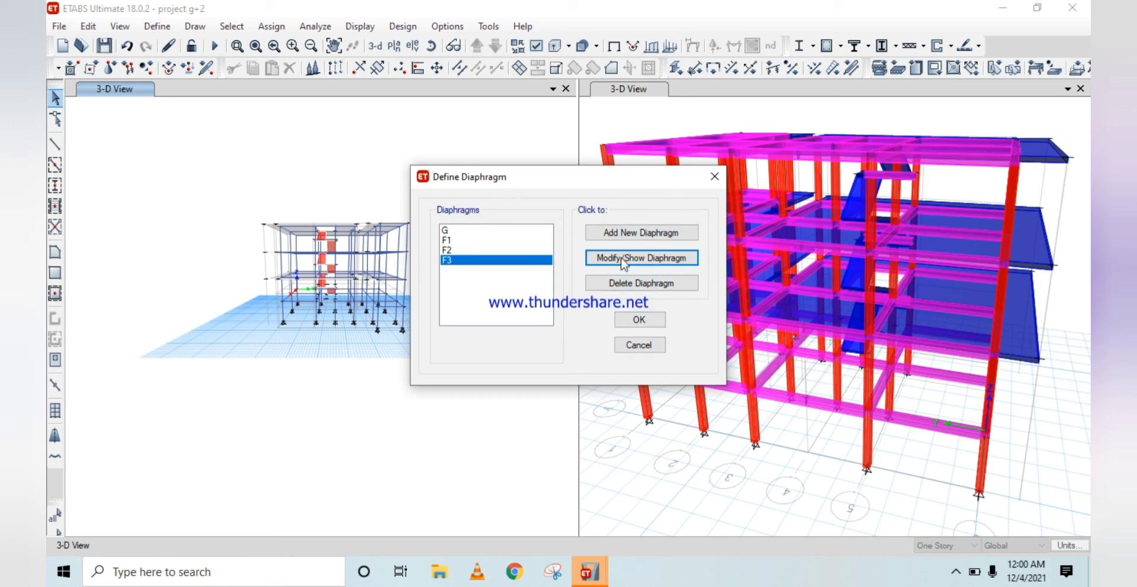
pyautogui.click(639, 320)
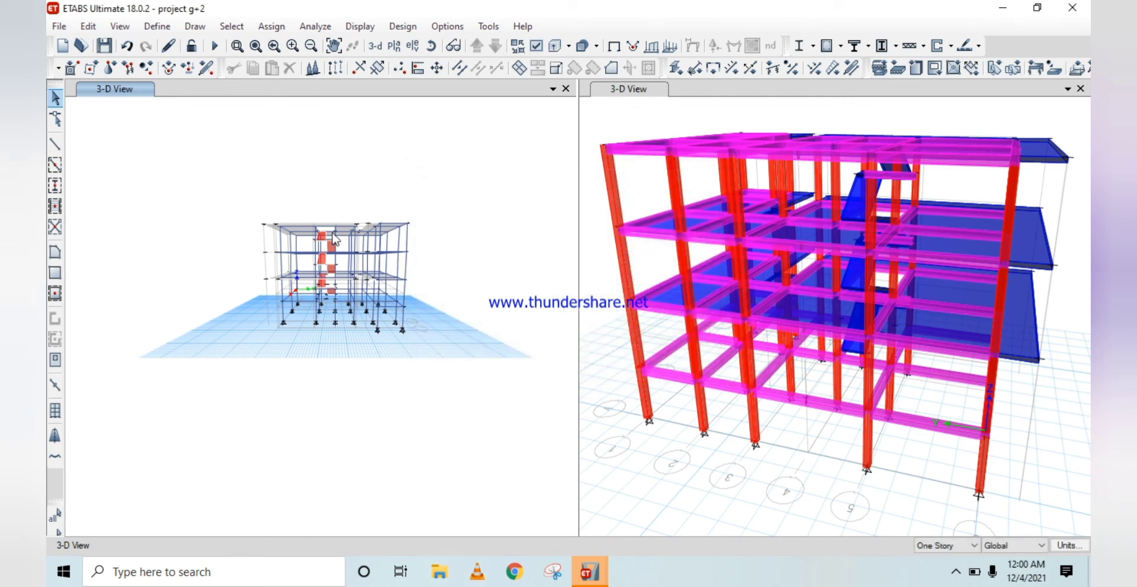
pyautogui.scroll(-3, 429, 210)
pyautogui.scroll(4, 404, 228)
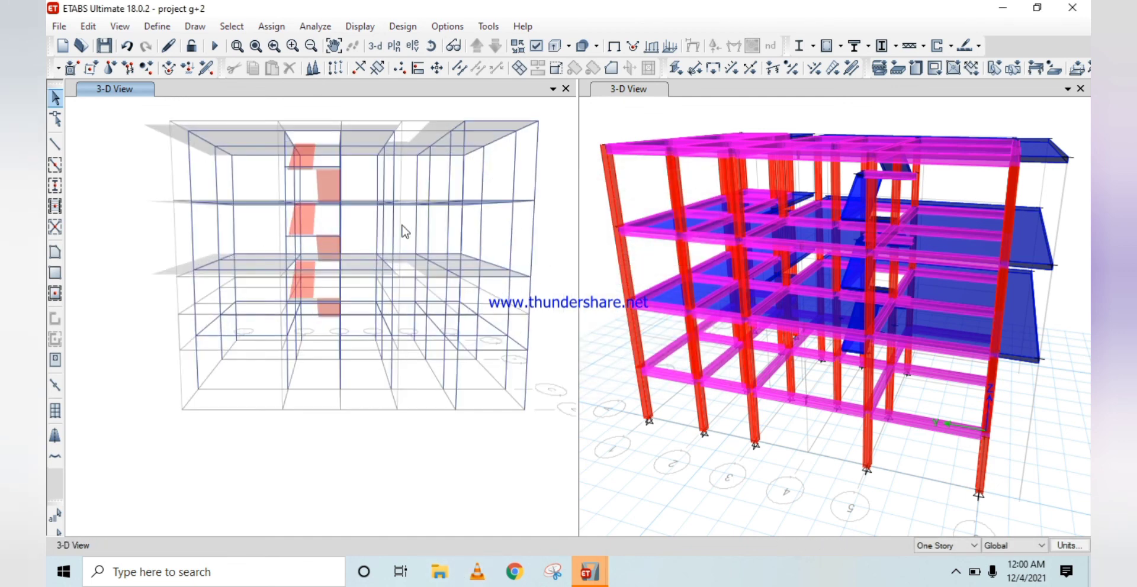
pyautogui.scroll(-2, 403, 228)
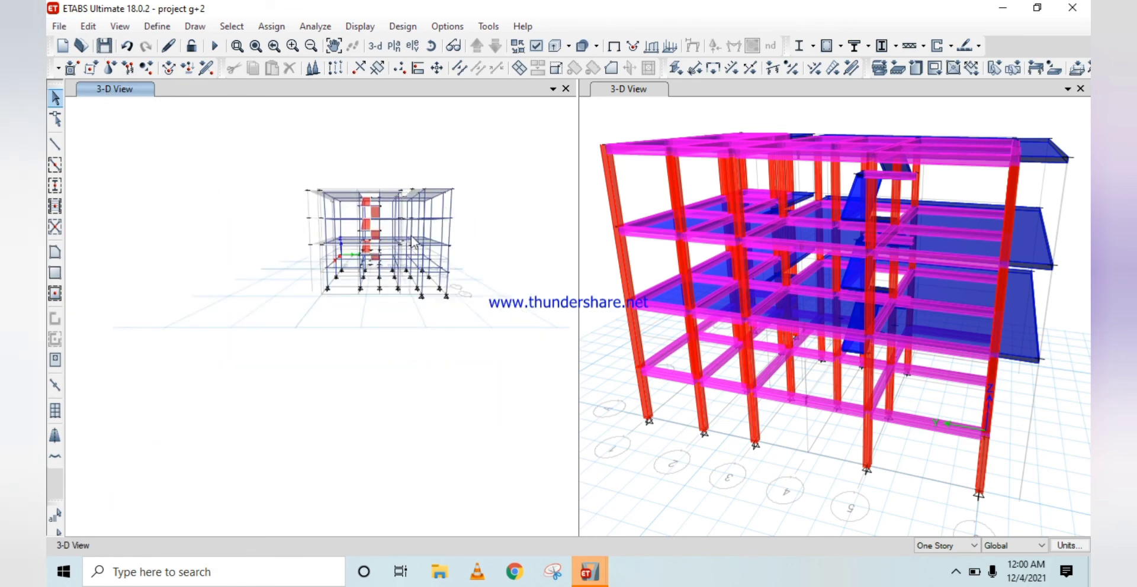
# - Save the model as project g+2 in the Documents folder, replacing the existing file
pyautogui.scroll(4, 414, 244)
pyautogui.scroll(-3, 410, 247)
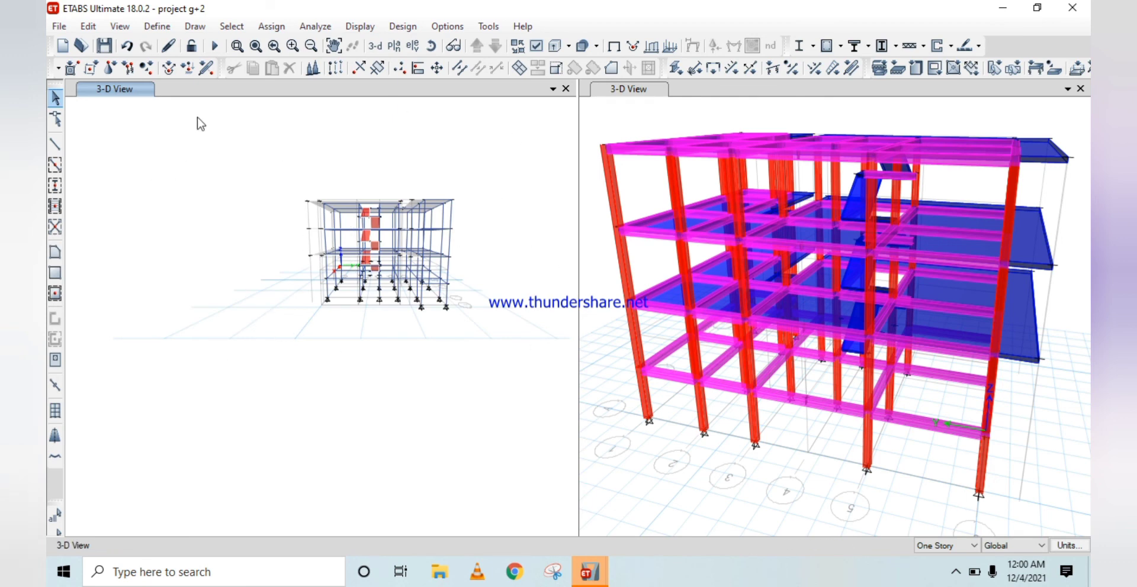
pyautogui.click(64, 32)
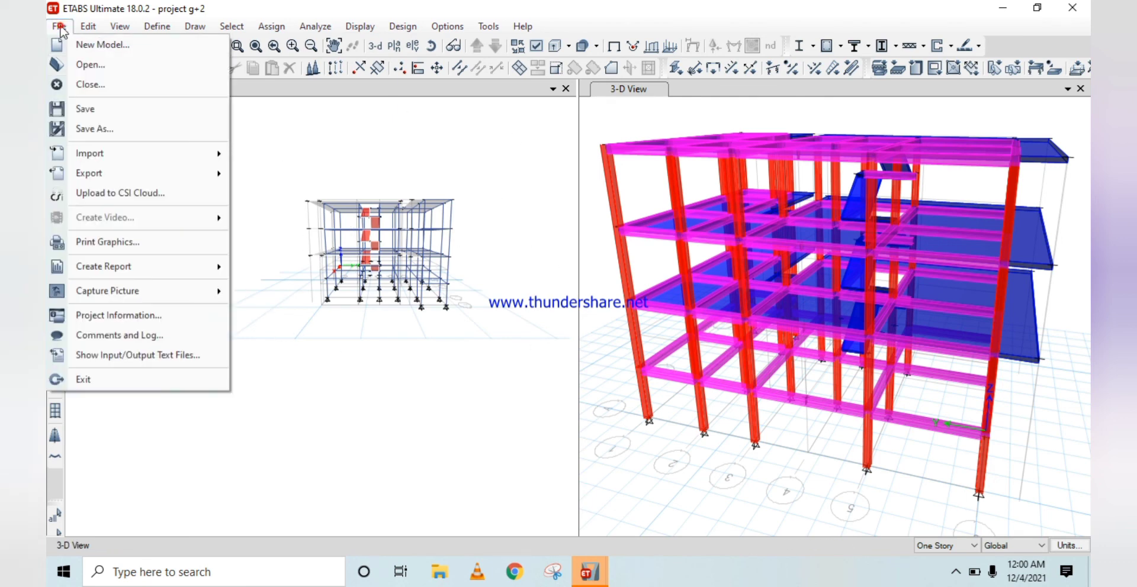
pyautogui.click(116, 131)
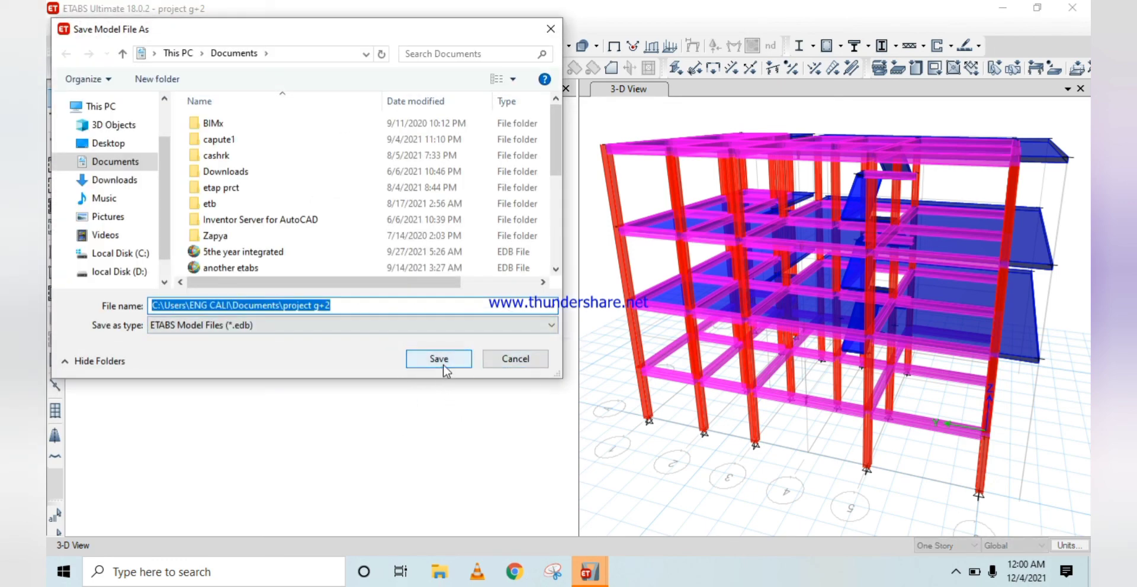
pyautogui.click(445, 369)
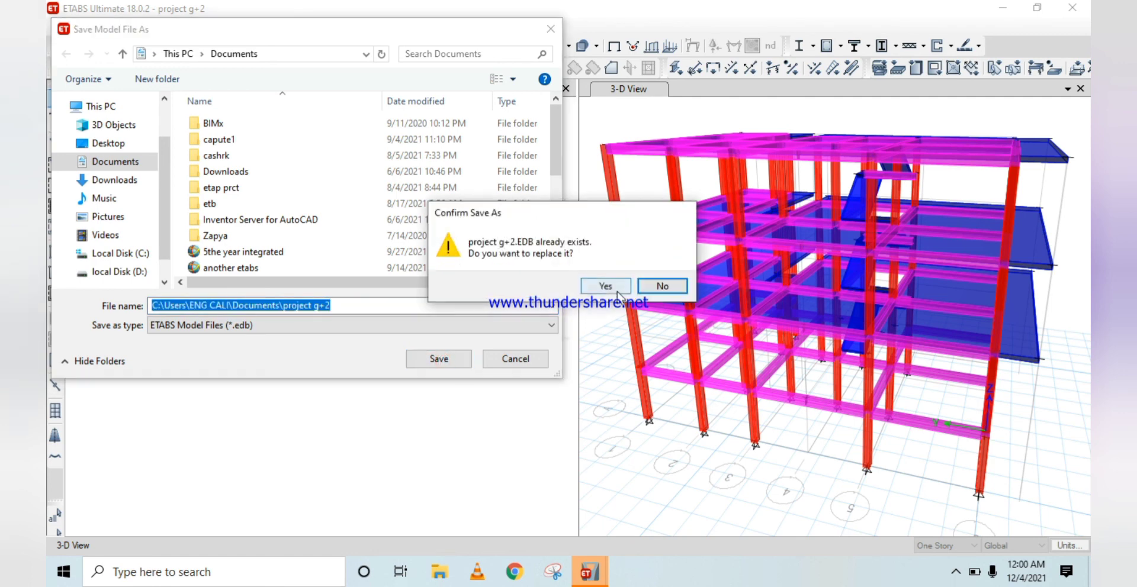
pyautogui.click(608, 287)
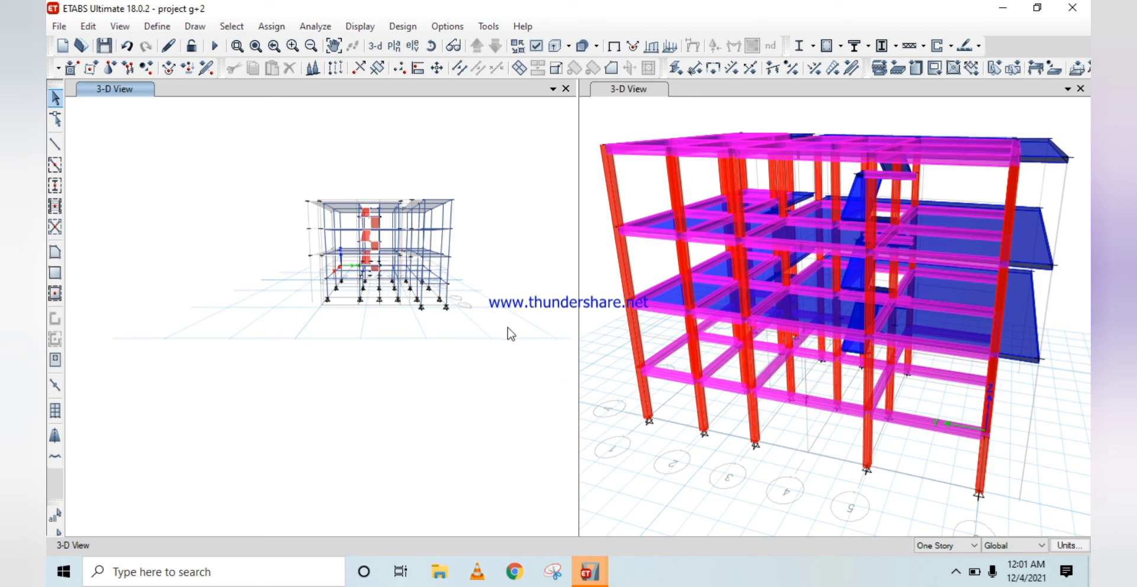
pyautogui.click(957, 573)
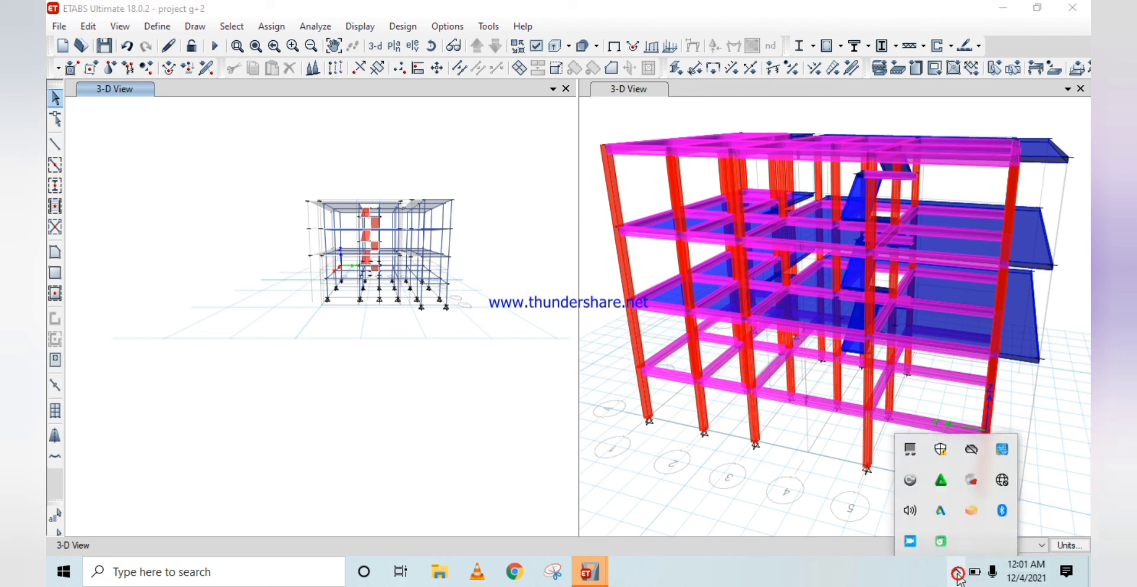
pyautogui.rightClick(910, 544)
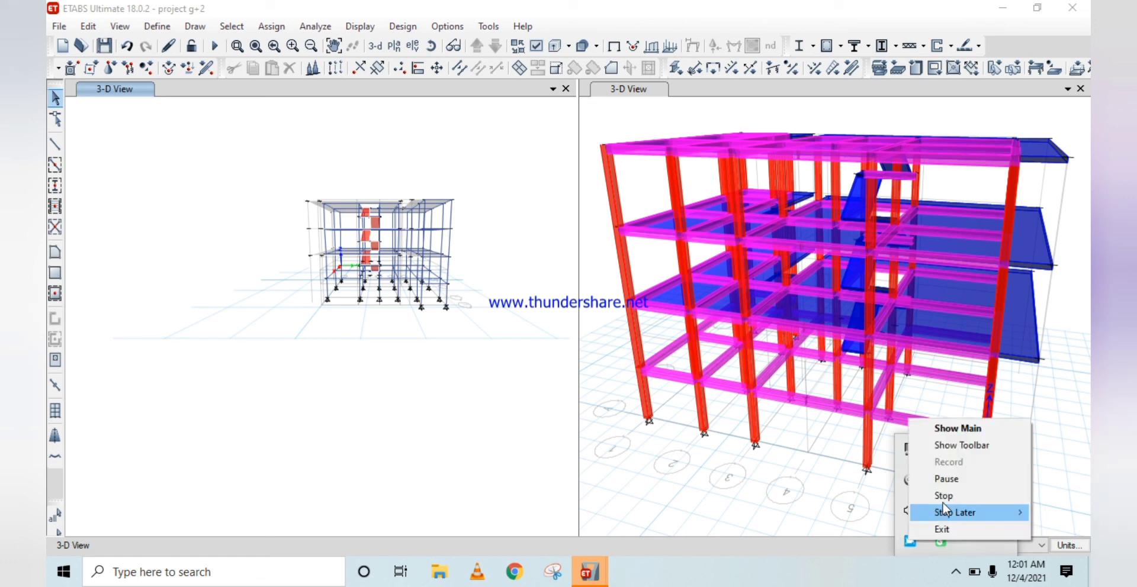